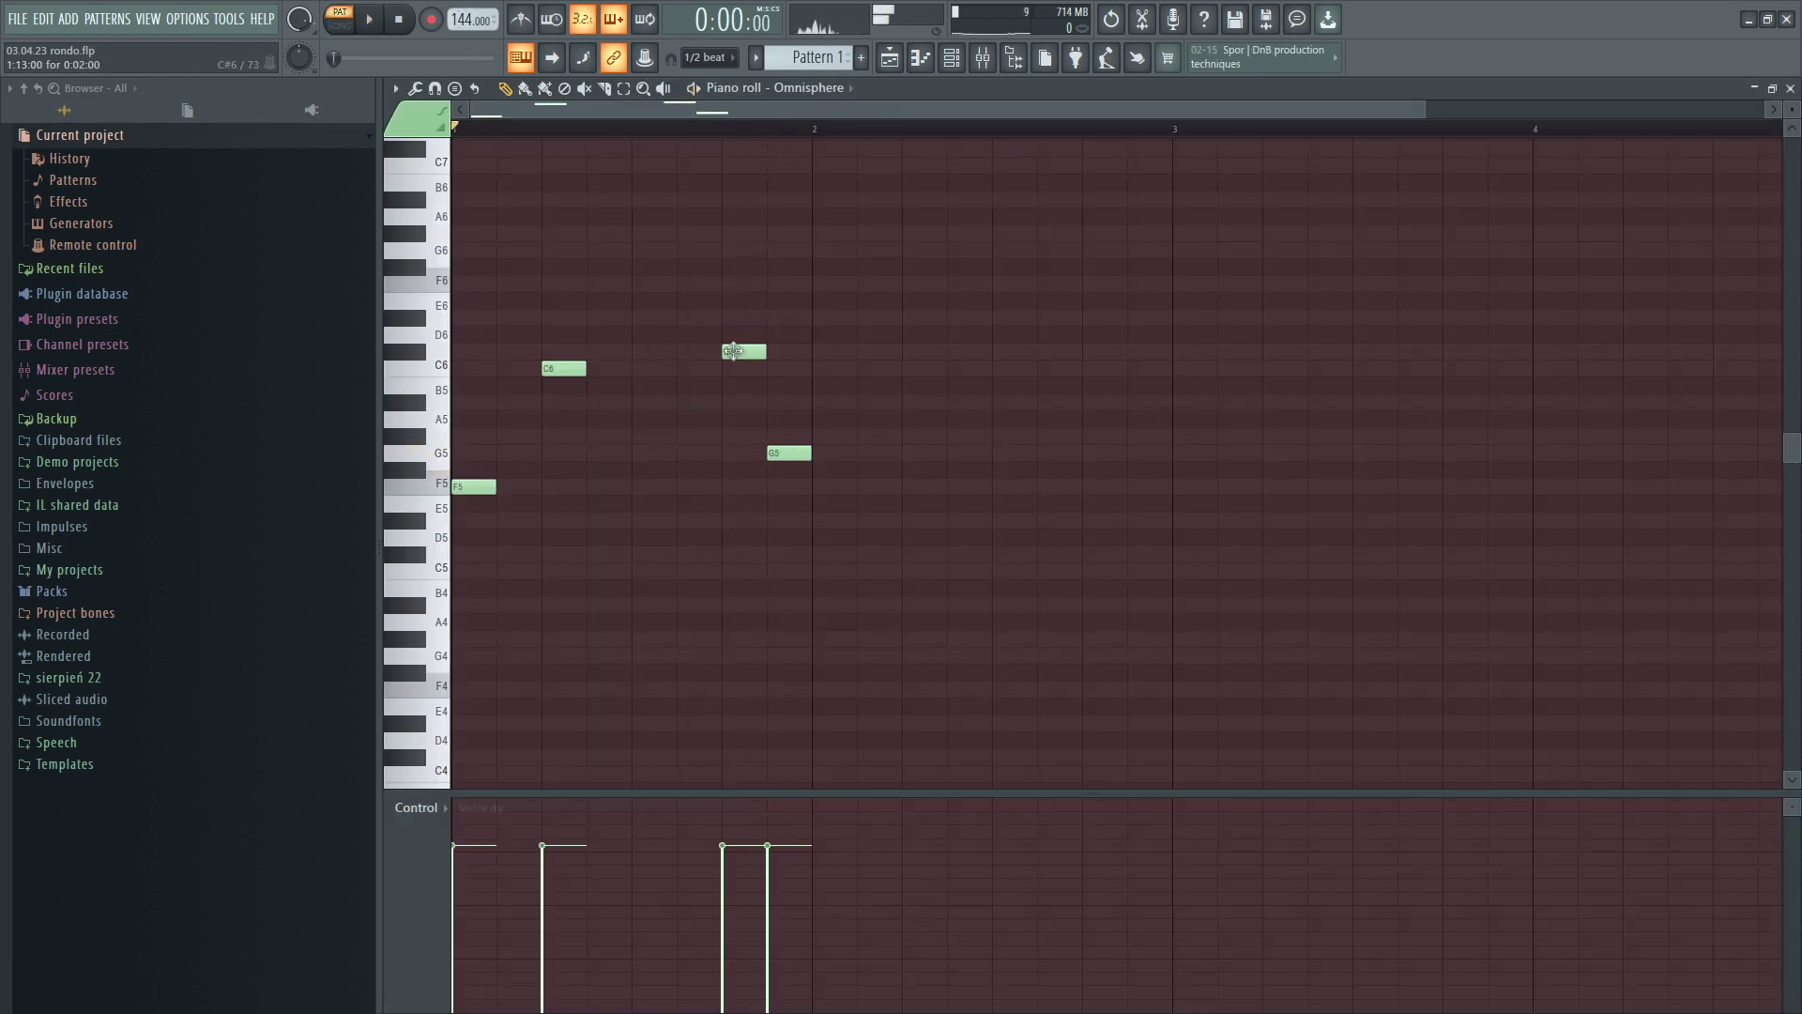
# Move the C#6 note half a beat earlier and continue the melody with C6, then F5, G5, G#5, C6 and G#5 in bar 2.
pyautogui.moveTo(733, 351); pyautogui.dragTo(688, 351)
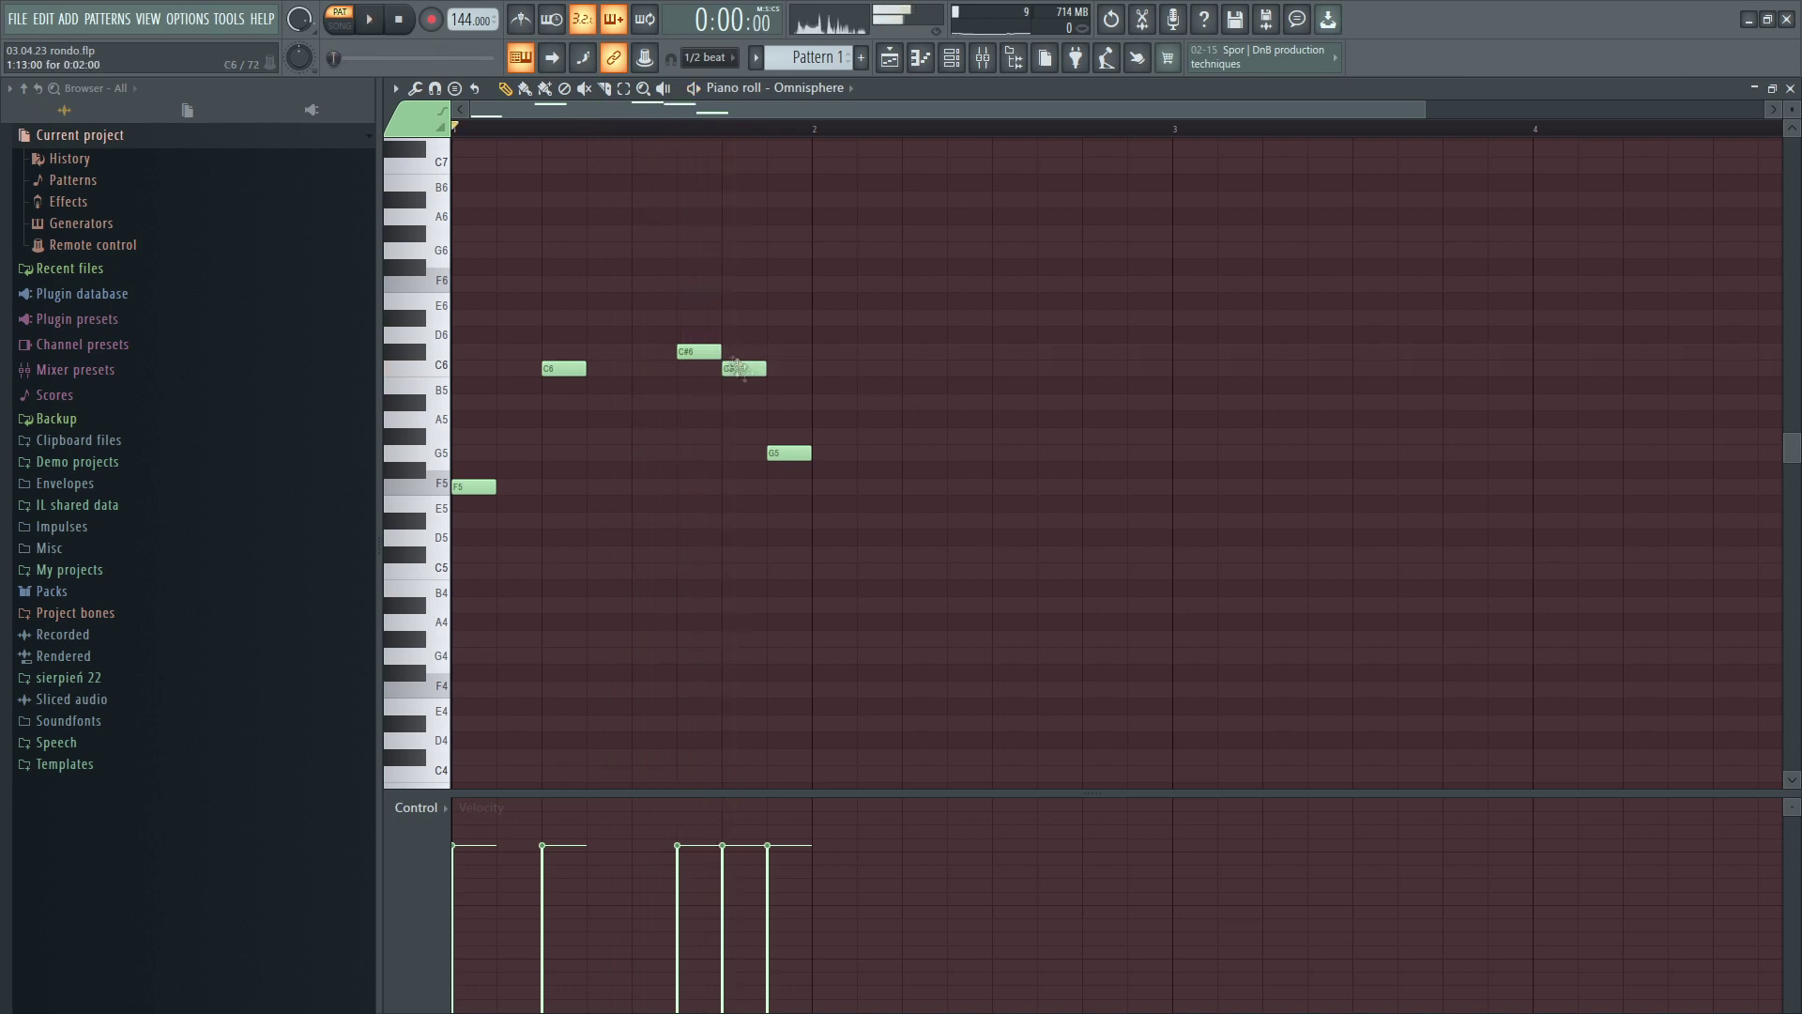
pyautogui.press('space')
pyautogui.moveTo(877, 310); pyautogui.dragTo(525, 524)
pyautogui.moveTo(926, 262); pyautogui.dragTo(474, 522)
pyautogui.hotkey('ctrl', 'b')
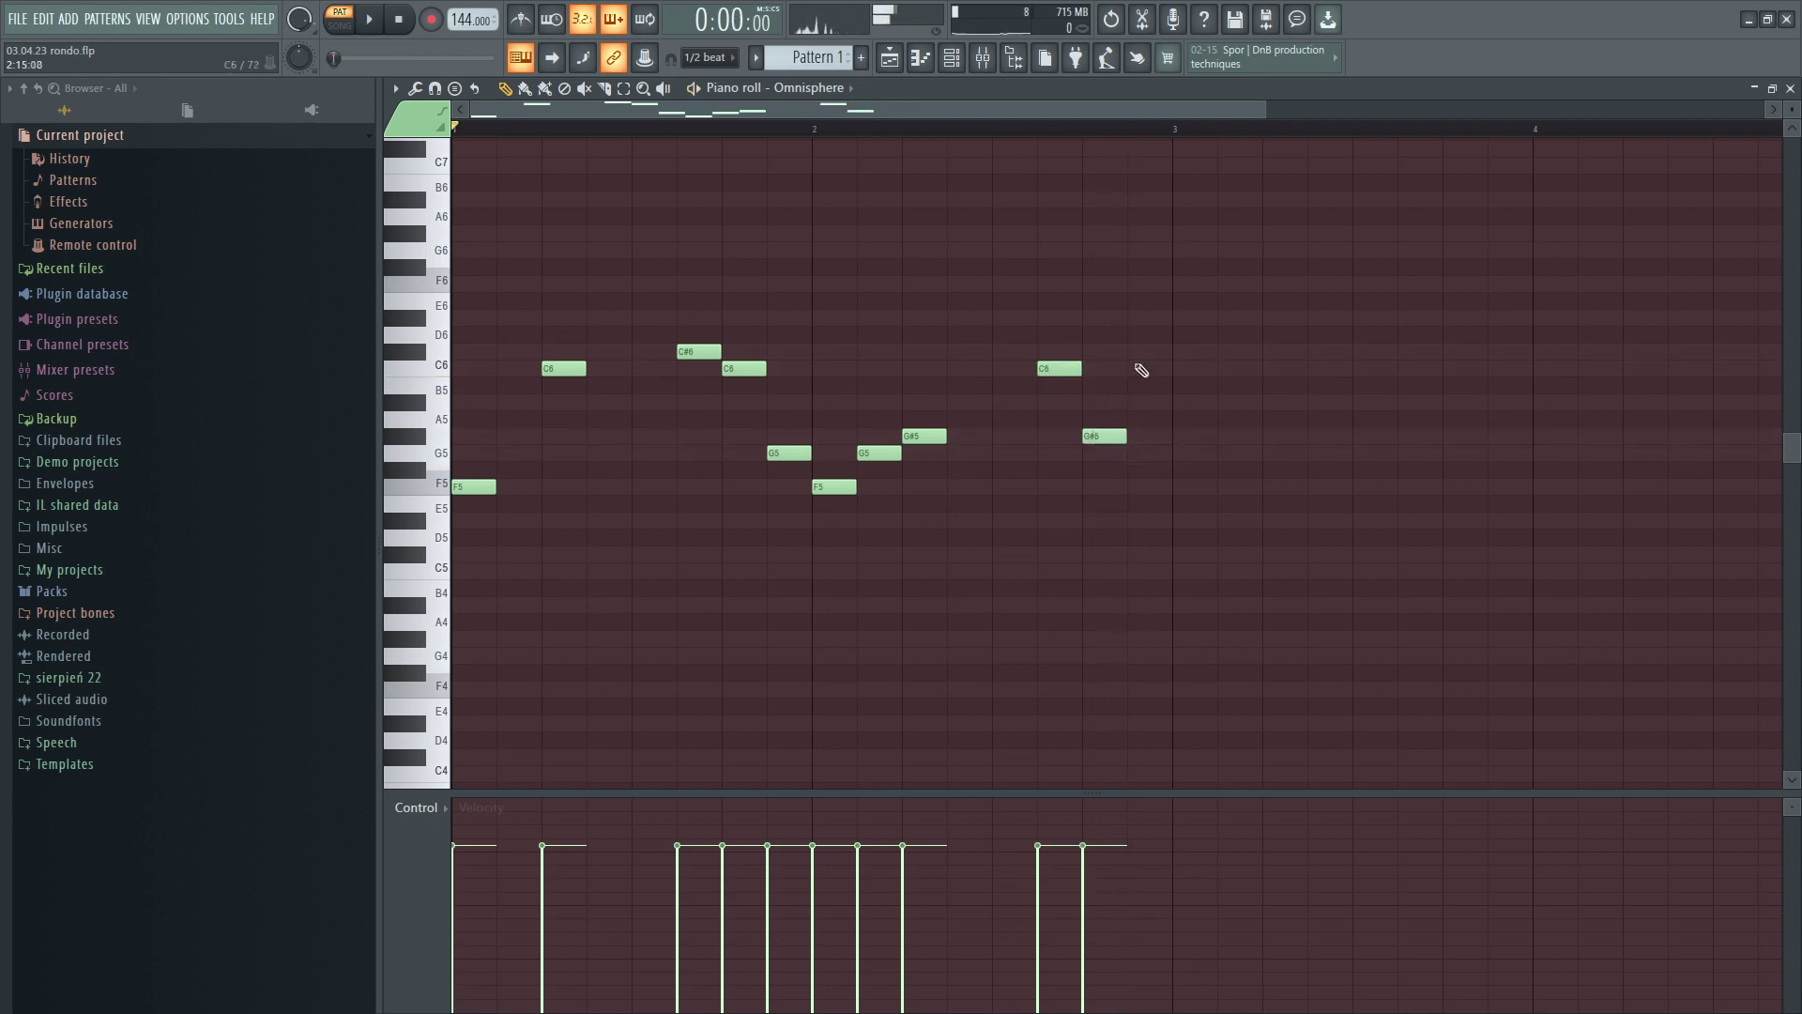
# Close bar 2 of the melody with a C6 note and duplicate the two-bar phrase into bars 3 and 4.
pyautogui.press('space')
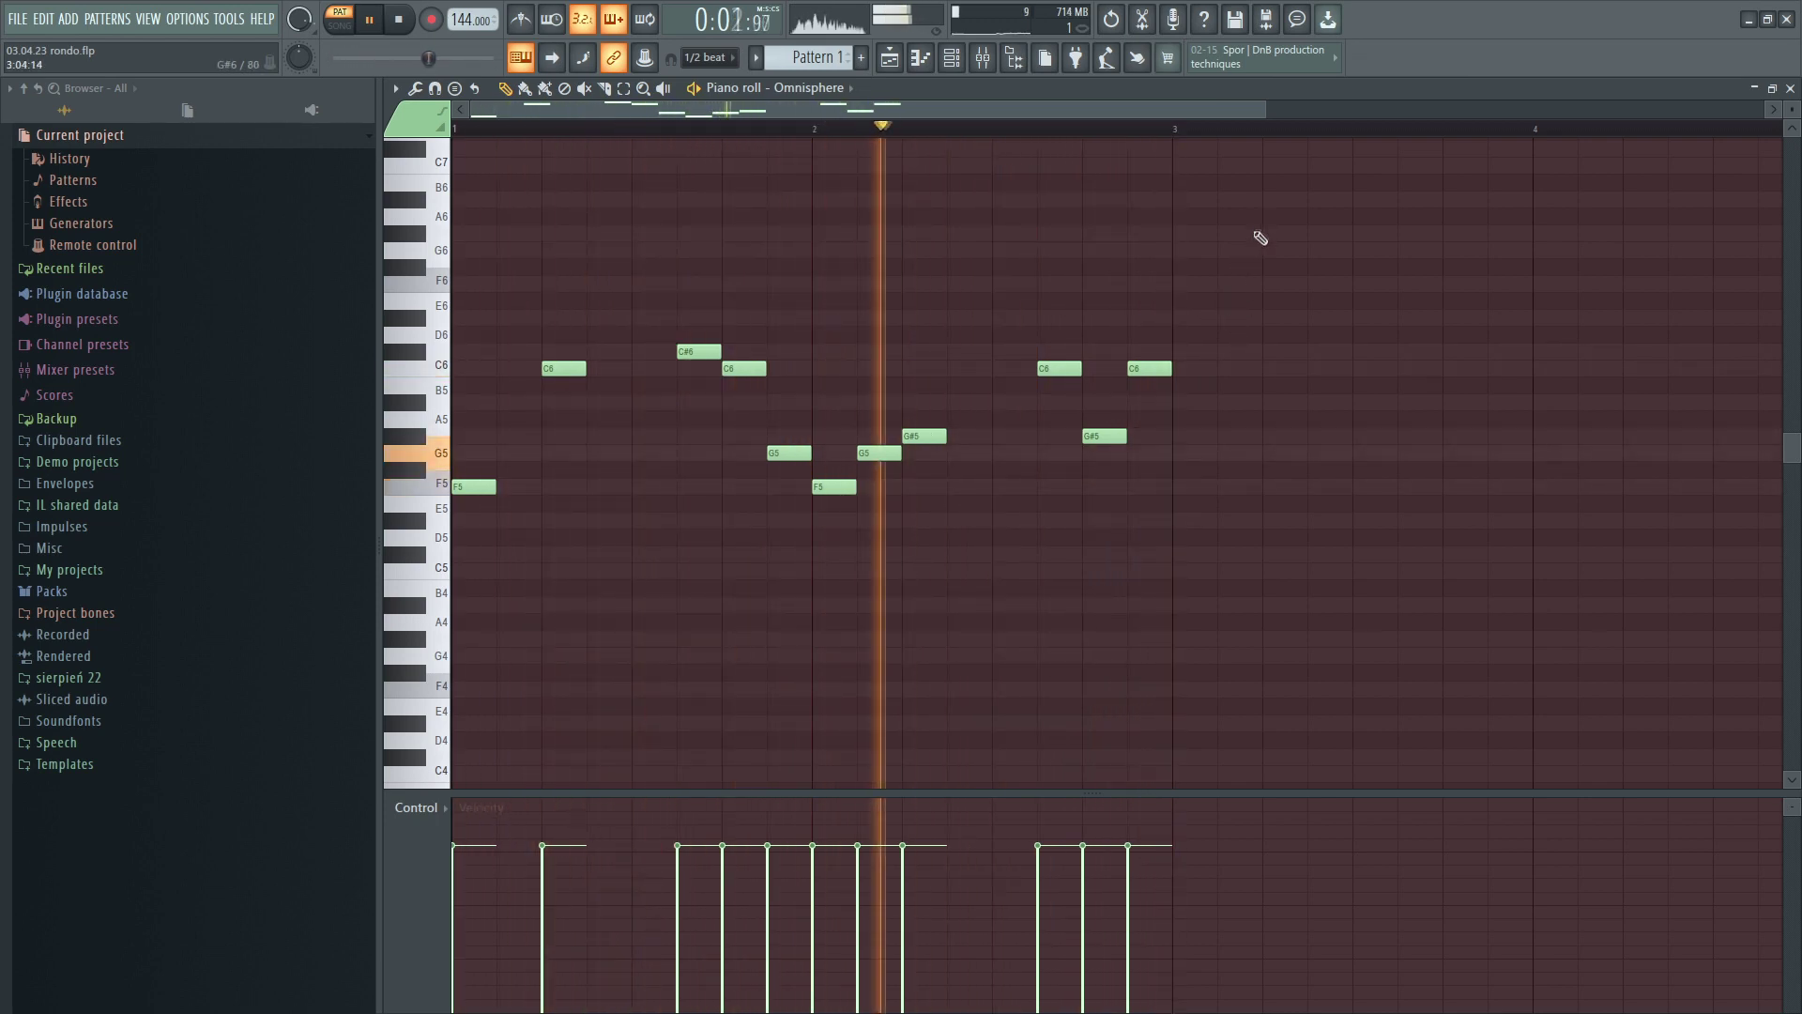
pyautogui.scroll(-1, 1227, 250)
pyautogui.moveTo(1227, 251); pyautogui.dragTo(462, 512)
pyautogui.hotkey('ctrl', 'b')
pyautogui.scroll(-1, 833, 245)
pyautogui.keyDown('ctrl'); pyautogui.click(833, 245); pyautogui.keyUp('ctrl')
pyautogui.press('space')
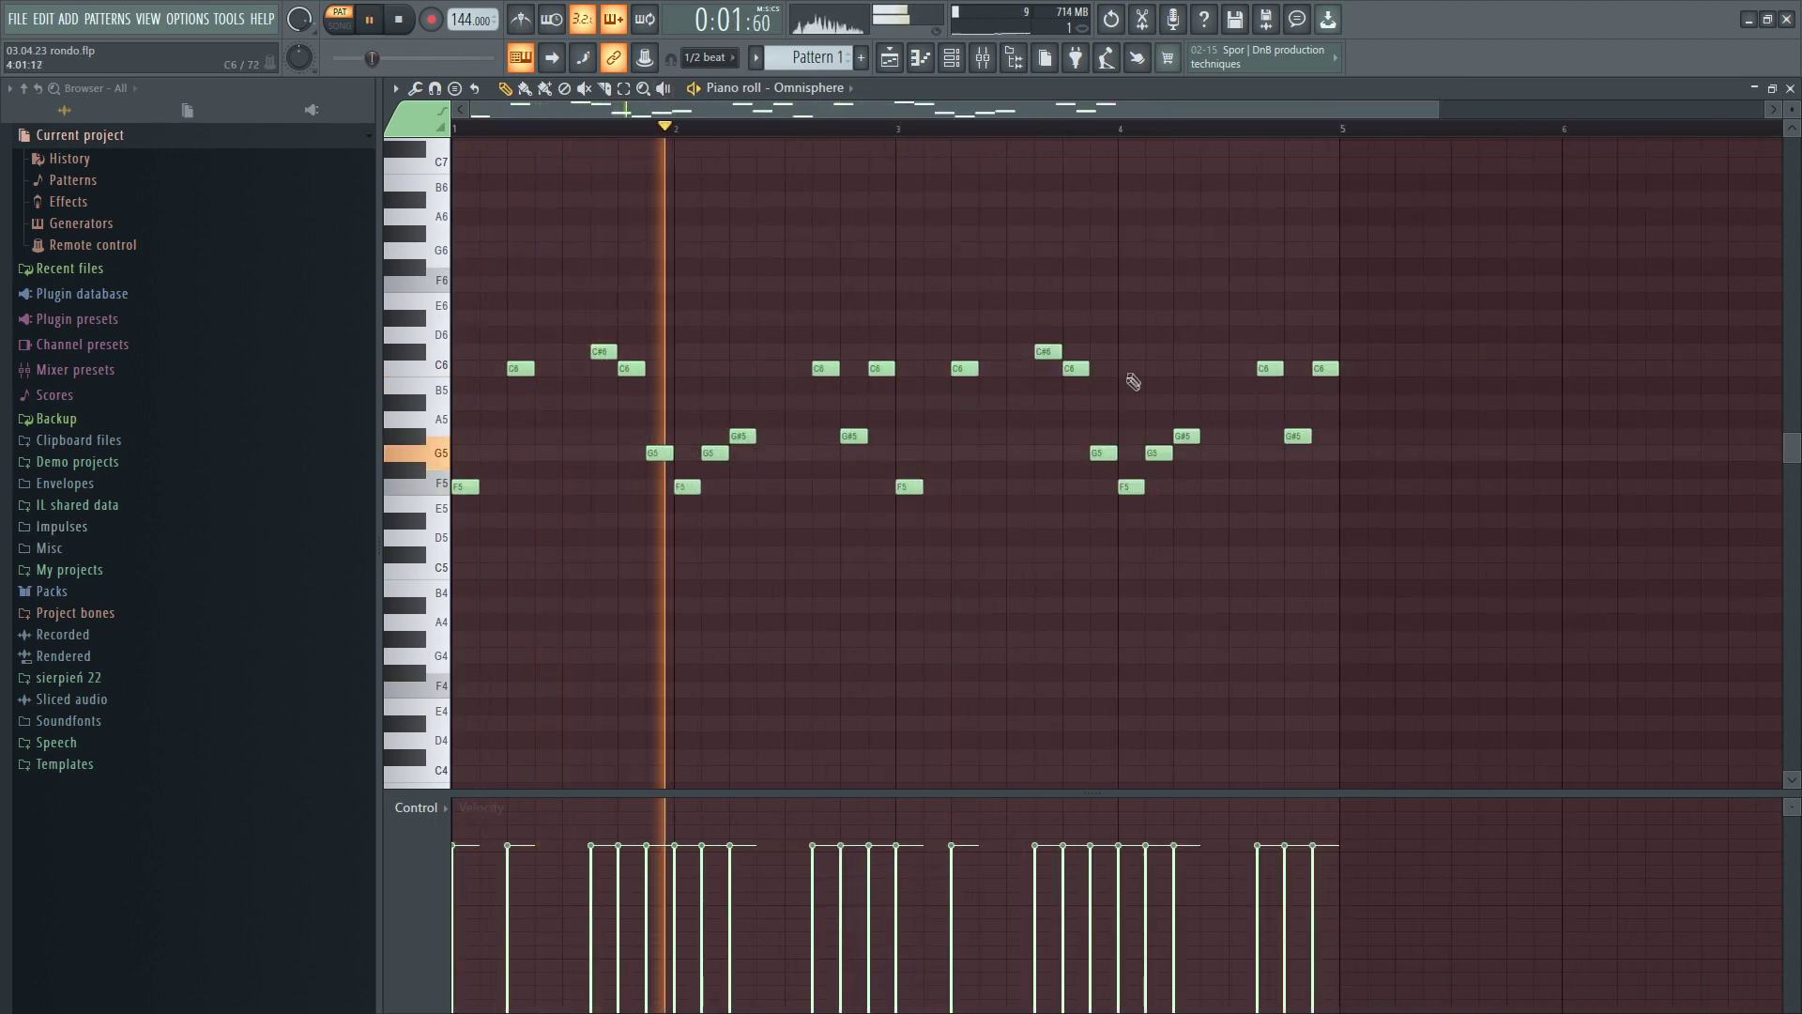
# Replace the opening note of bar 3 with a quick run of short F5, G5 and G#5 notes.
pyautogui.scroll(2, 1033, 301)
pyautogui.scroll(2, 732, 57)
pyautogui.press('space')
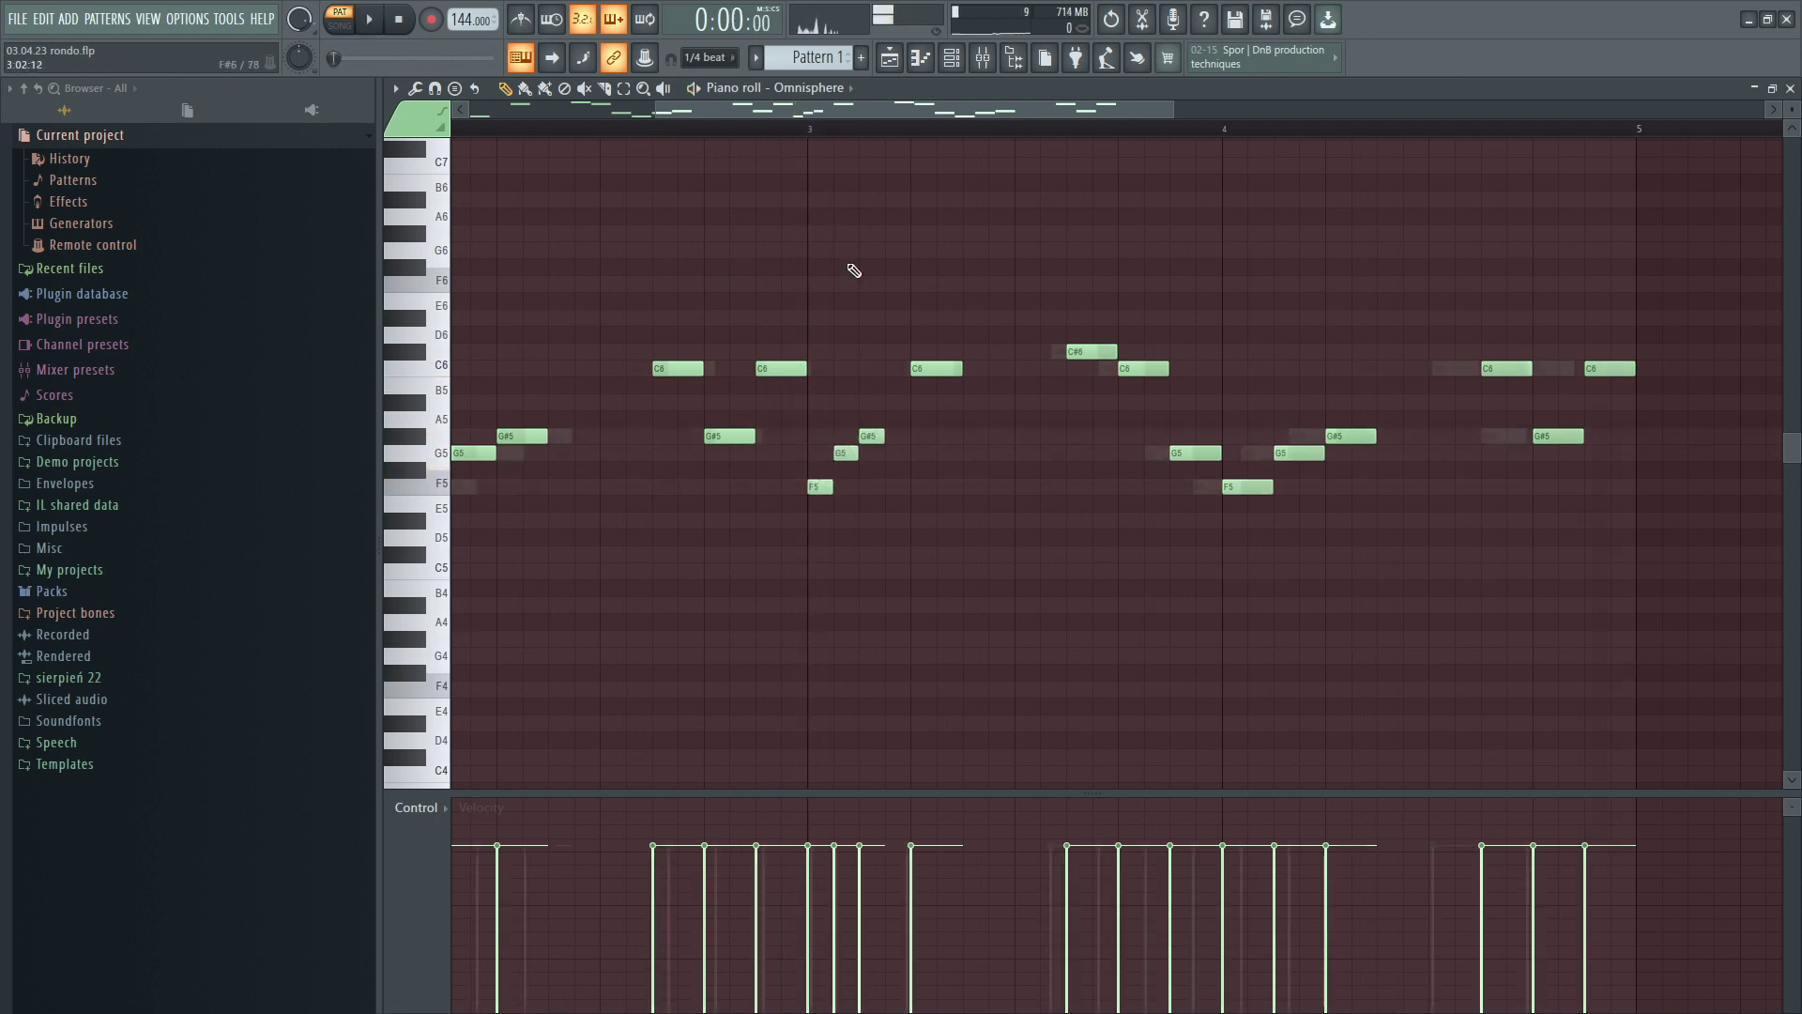
pyautogui.scroll(-2, 873, 253)
pyautogui.press('space')
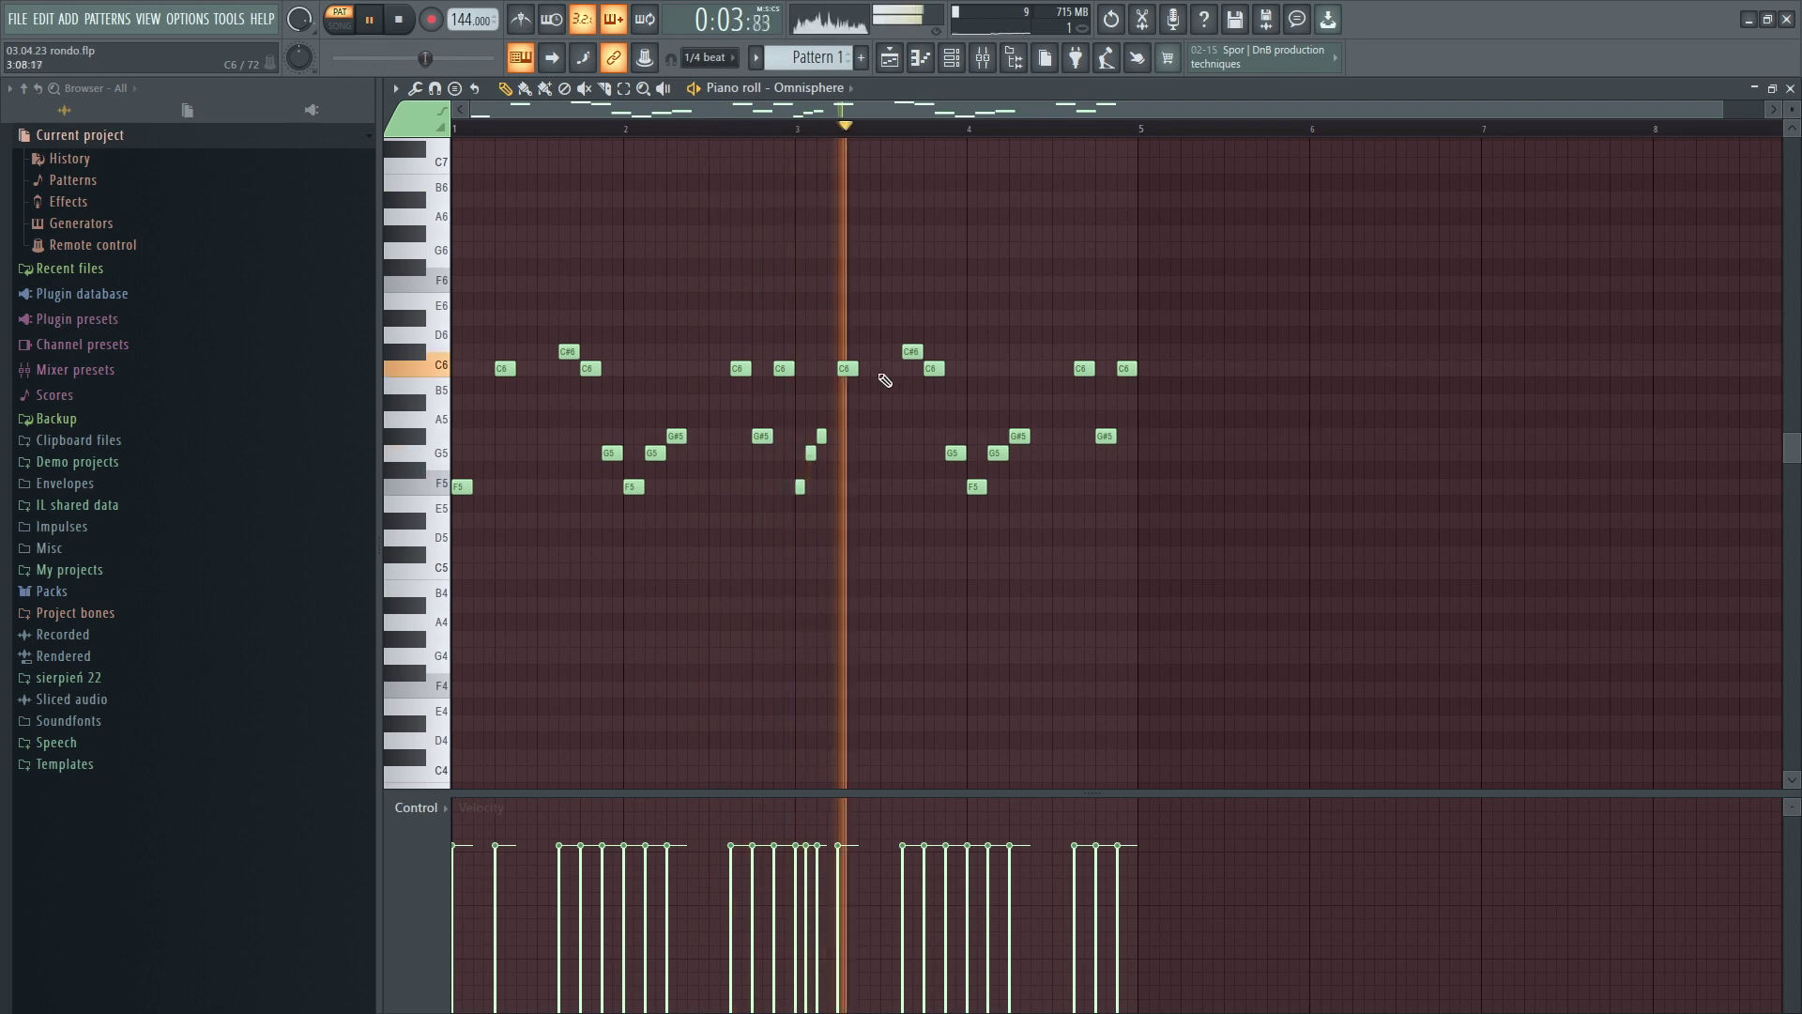
# Add short C6 and C#6 notes just before the C6 in the second half of bar 4.
pyautogui.scroll(2, 1019, 409)
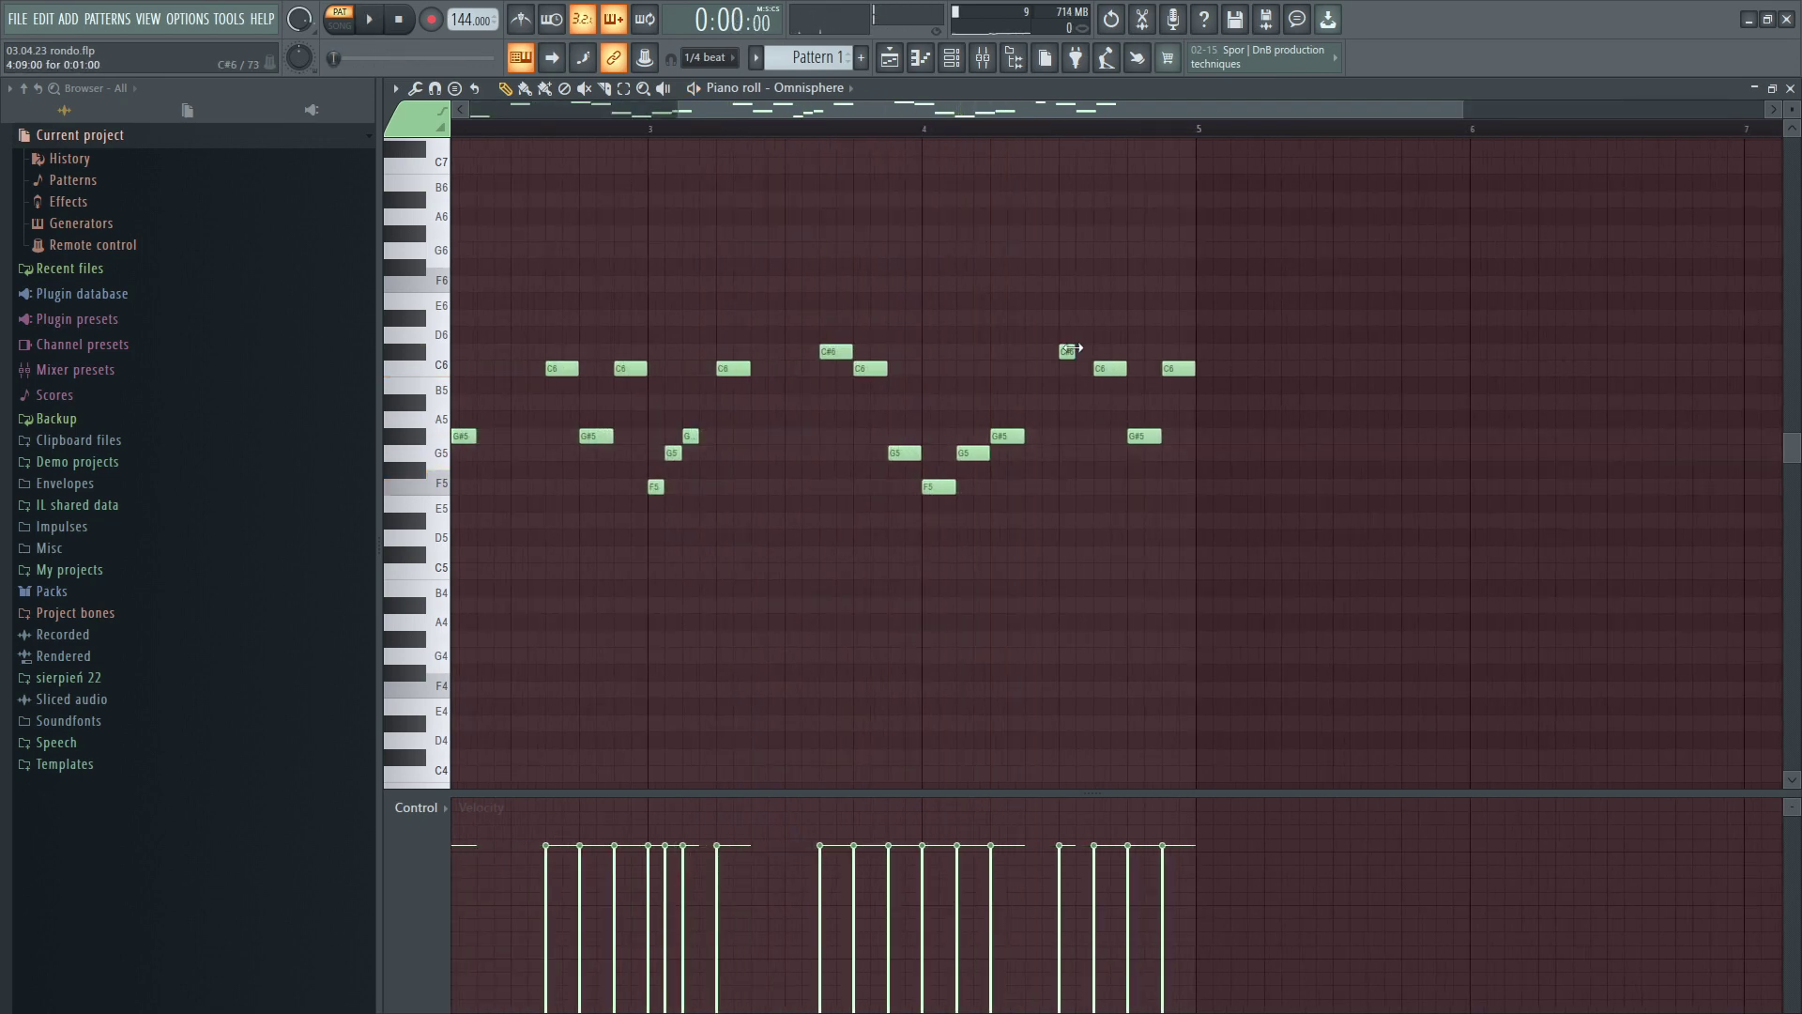
pyautogui.press('space')
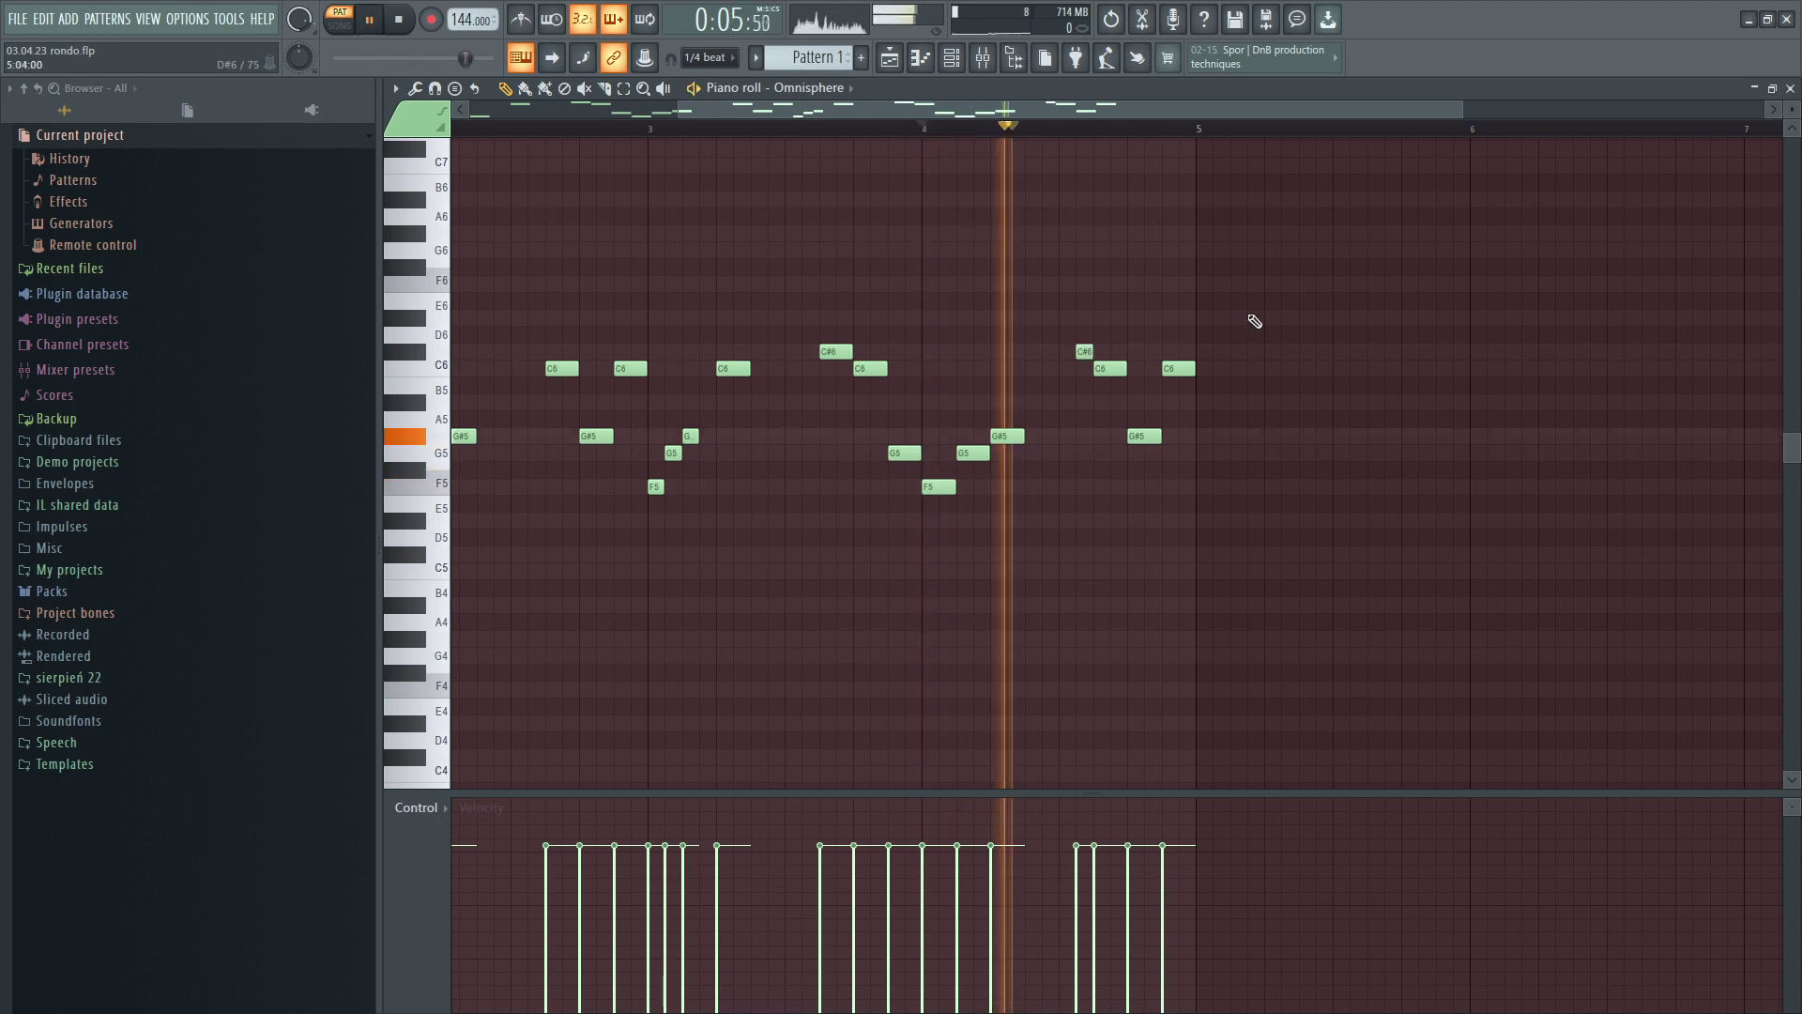
pyautogui.scroll(2, 1056, 345)
pyautogui.press('space')
pyautogui.press('space')
pyautogui.scroll(-1, 1181, 376)
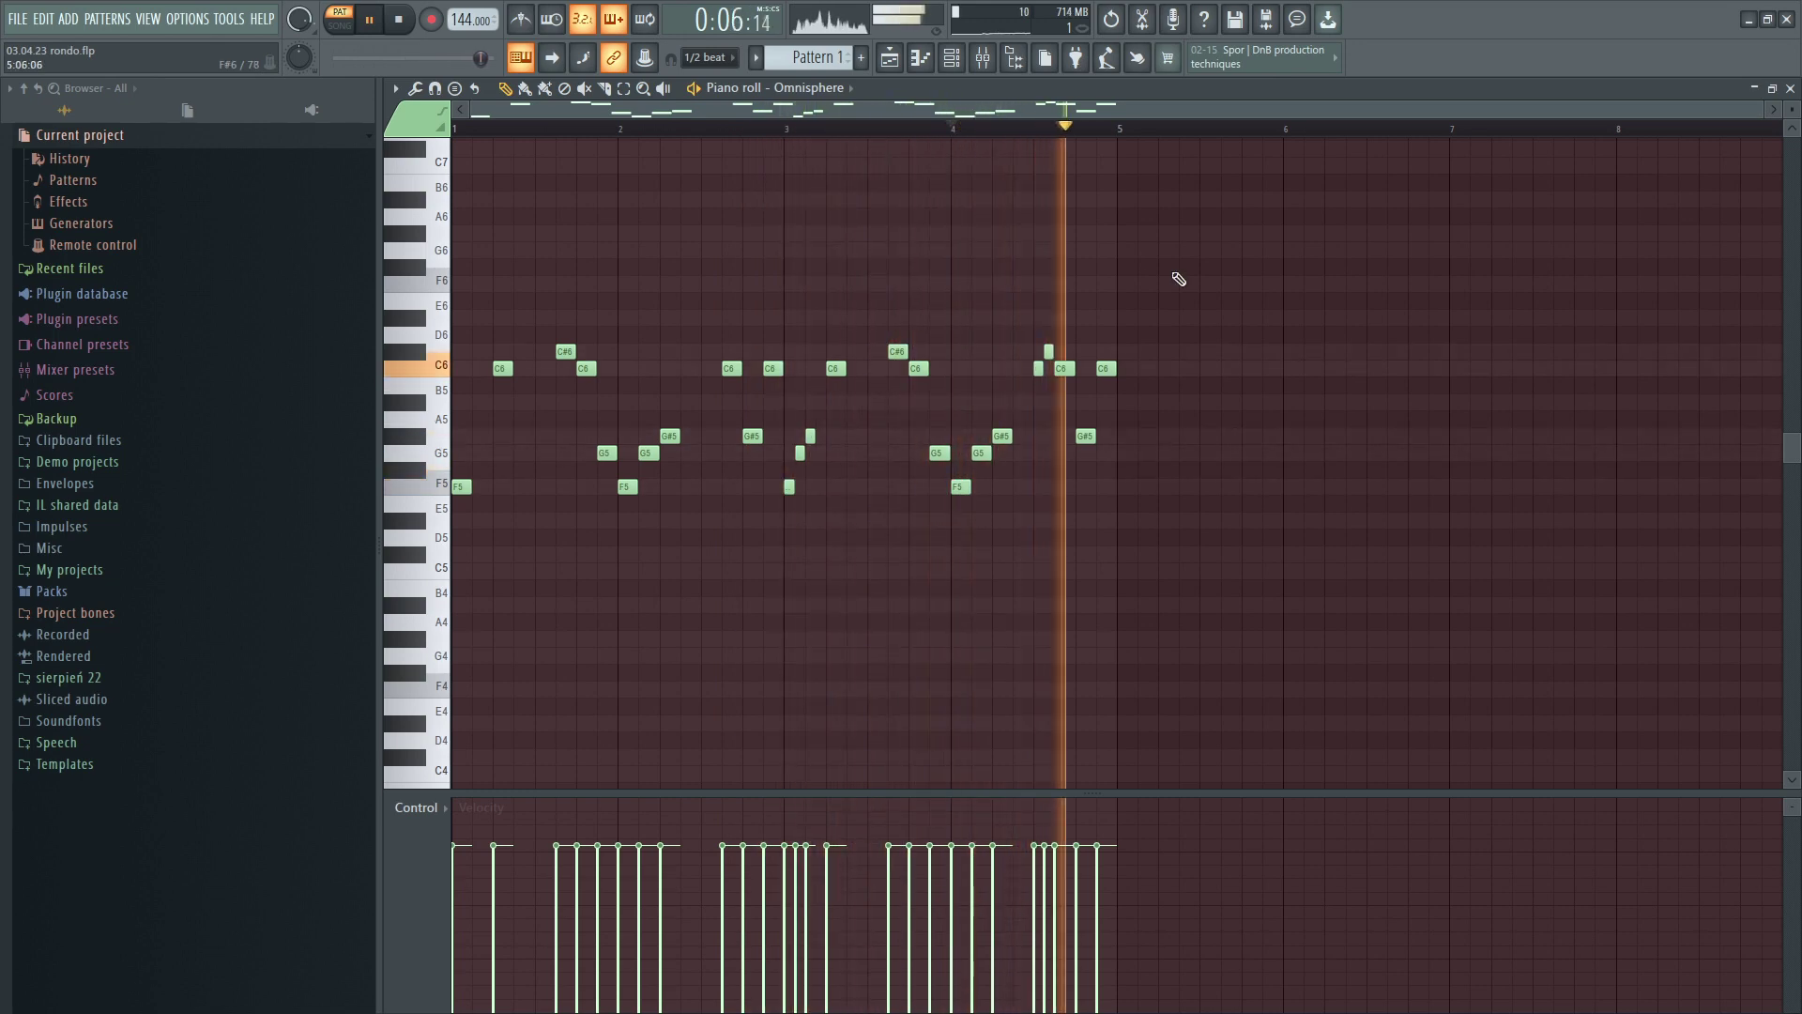
pyautogui.press('space')
# Add low F4 notes at the start of bars 1 and 3 beneath the melody.
pyautogui.moveTo(1295, 254); pyautogui.dragTo(452, 690)
pyautogui.keyDown('ctrl'); pyautogui.click(600, 496); pyautogui.keyUp('ctrl')
pyautogui.scroll(-2, 451, 377)
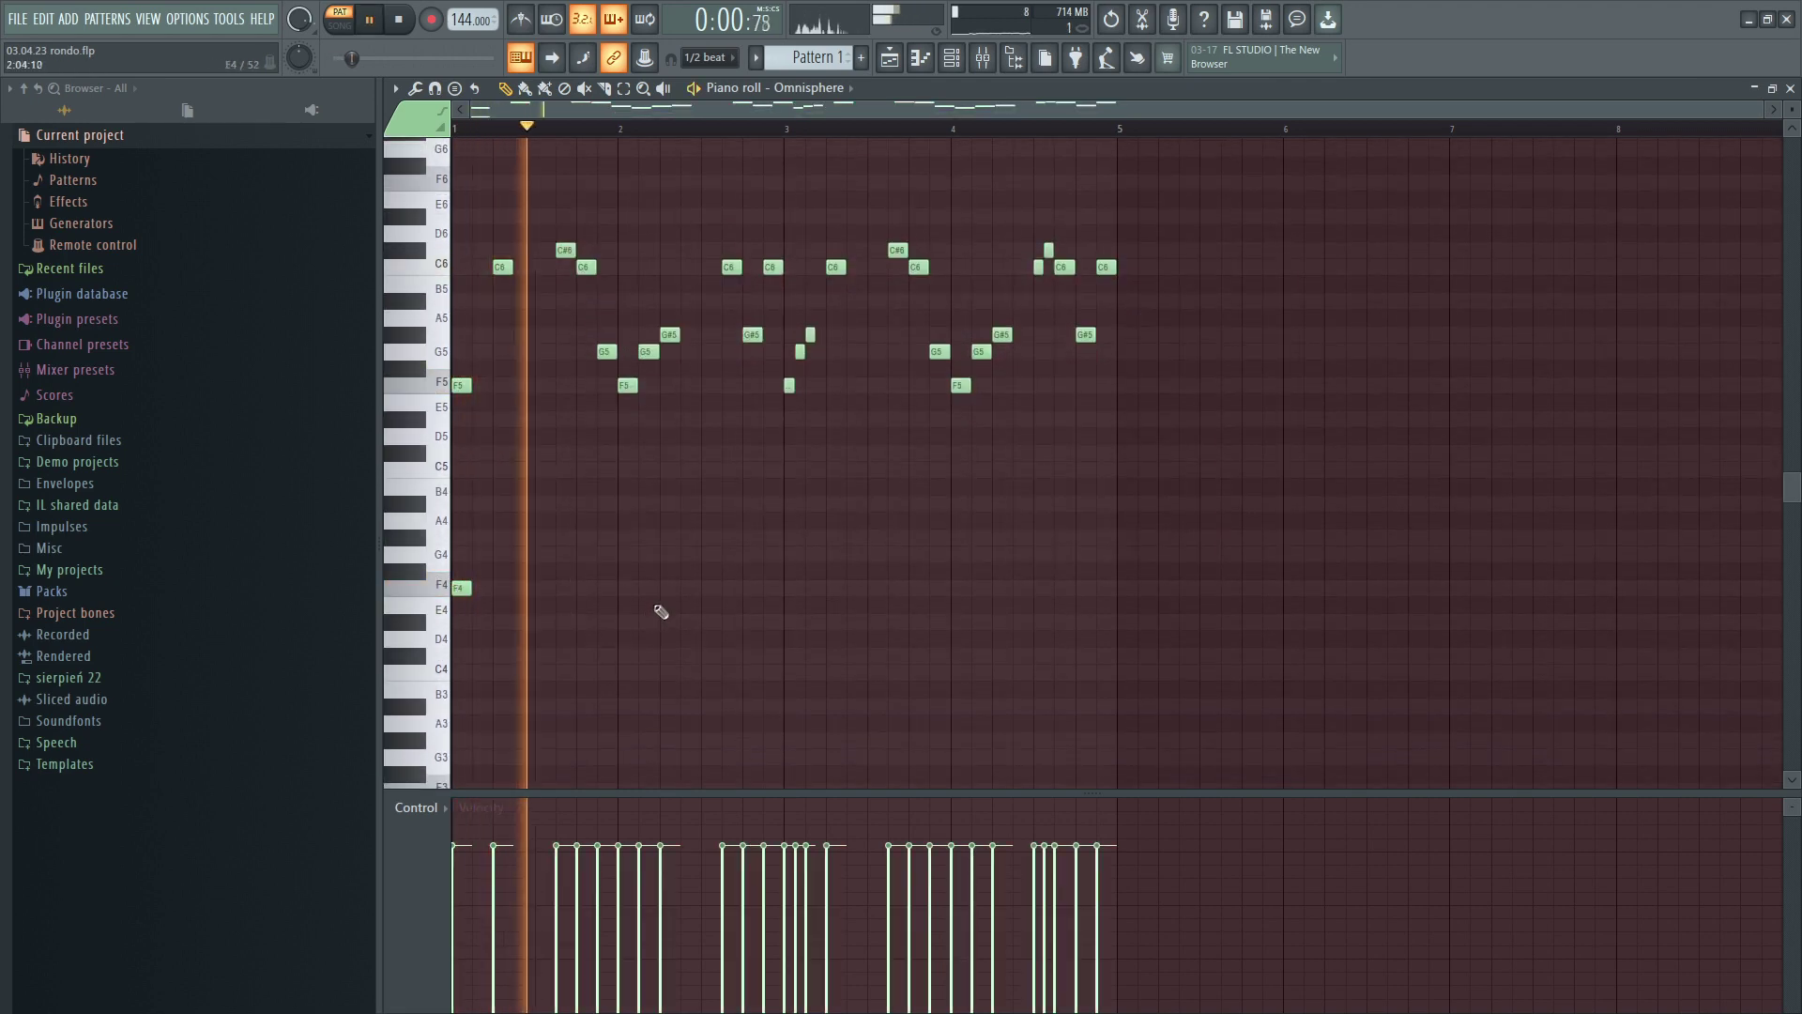
pyautogui.click(786, 593)
# Duplicate the complete four-bar Omnisphere melody into bars 5 to 8.
pyautogui.moveTo(1259, 141); pyautogui.dragTo(452, 713)
pyautogui.hotkey('ctrl', 'b')
pyautogui.keyDown('ctrl'); pyautogui.click(795, 516); pyautogui.keyUp('ctrl')
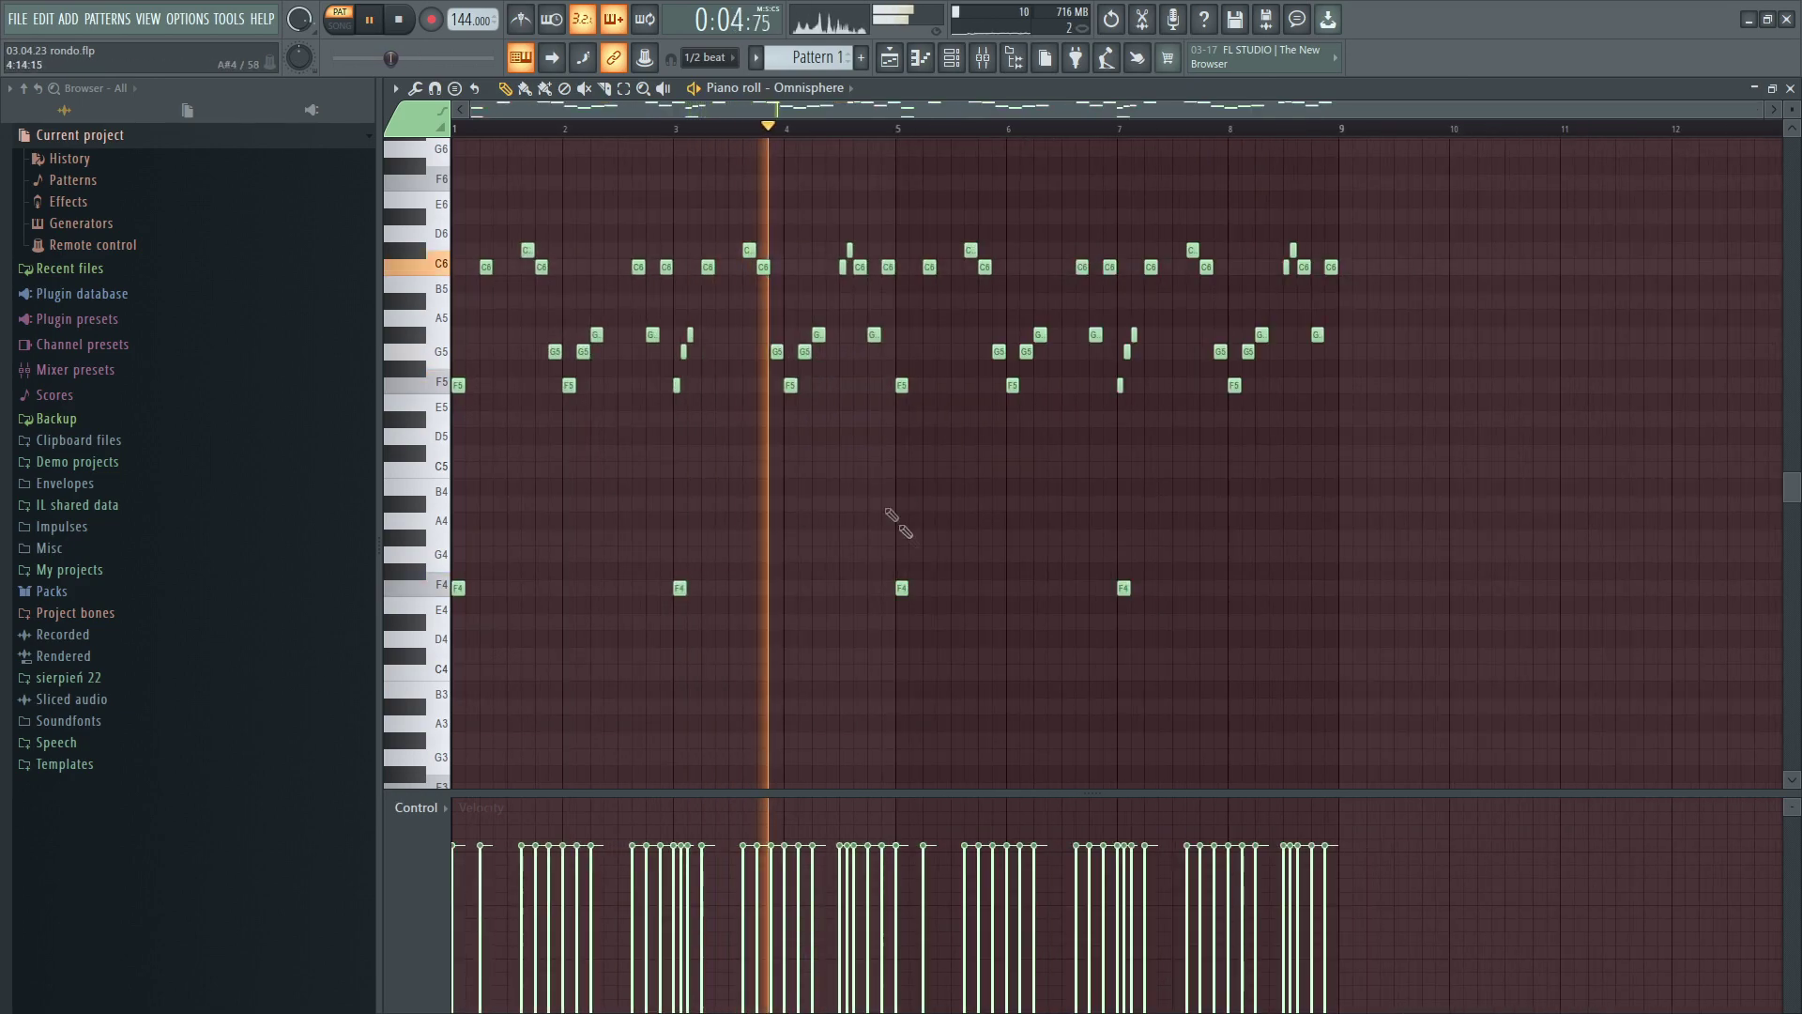
pyautogui.scroll(2, 892, 582)
pyautogui.scroll(-2, 977, 586)
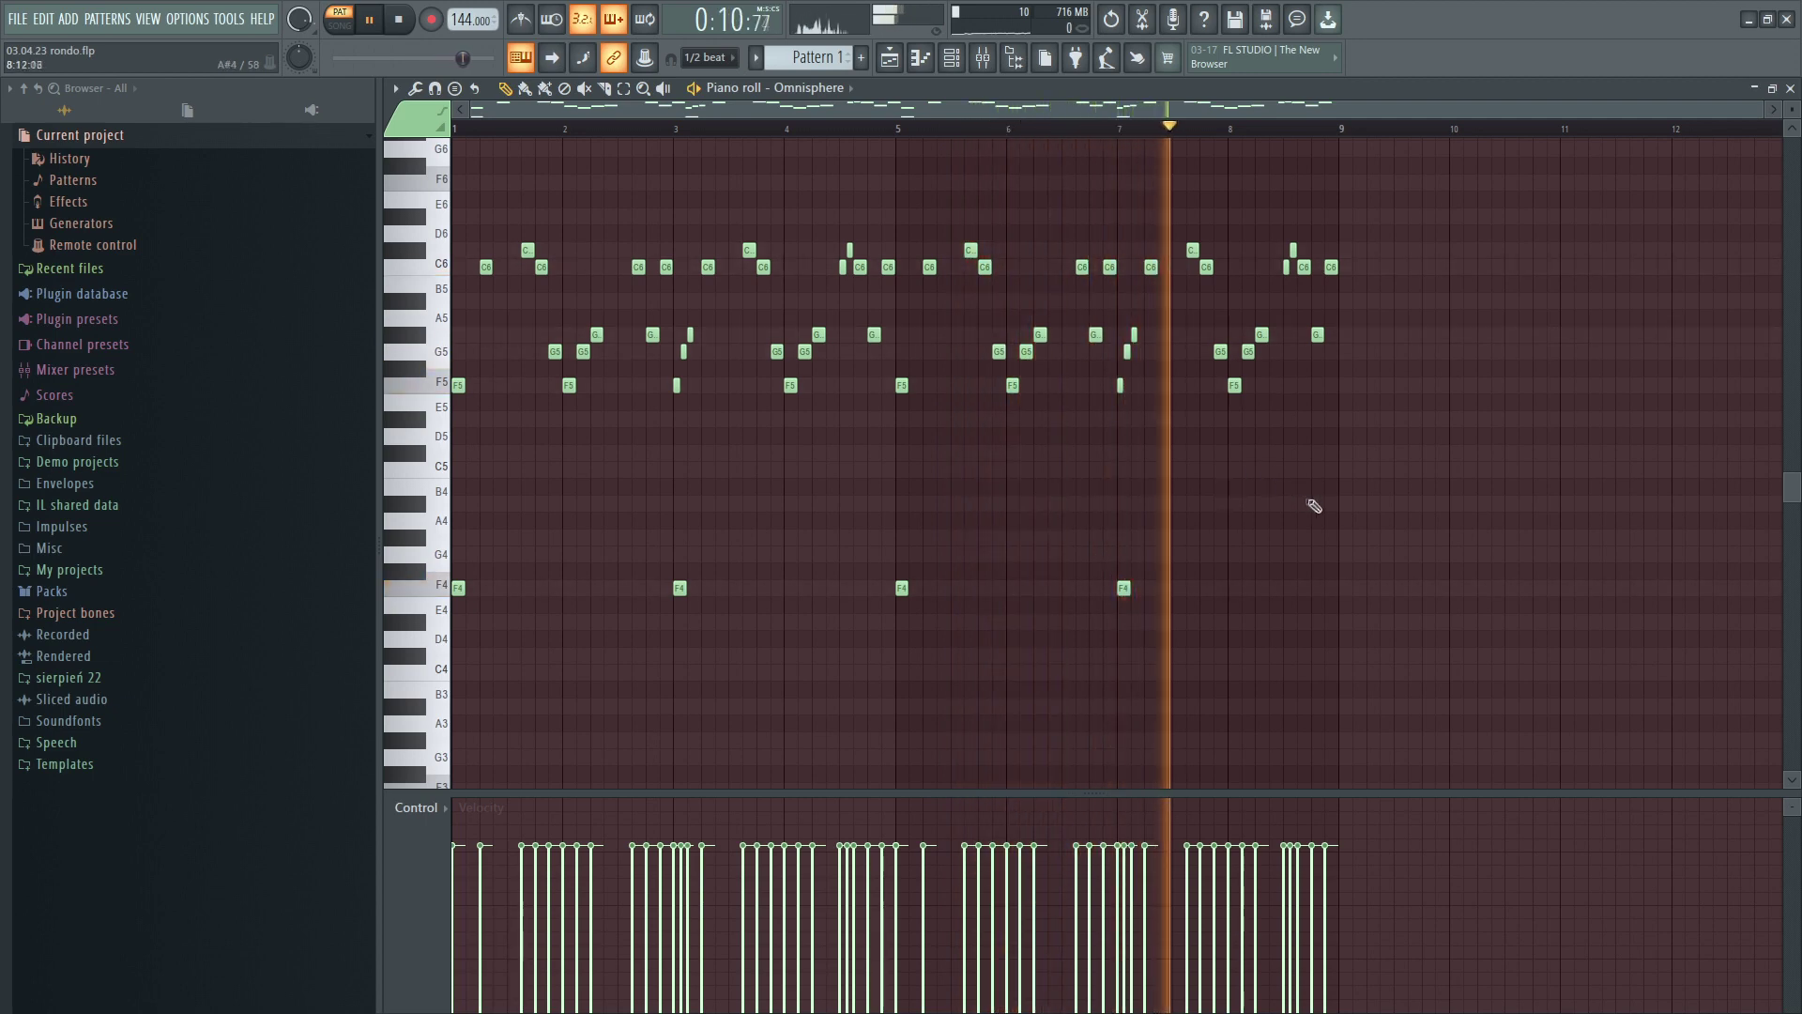
# Lower the velocity of the four low F4 notes slightly.
pyautogui.moveTo(1308, 509); pyautogui.dragTo(453, 615)
pyautogui.middleClick(682, 513)
pyautogui.scroll(-2, 682, 514)
pyautogui.keyDown('ctrl'); pyautogui.click(716, 499); pyautogui.keyUp('ctrl')
pyautogui.press('space')
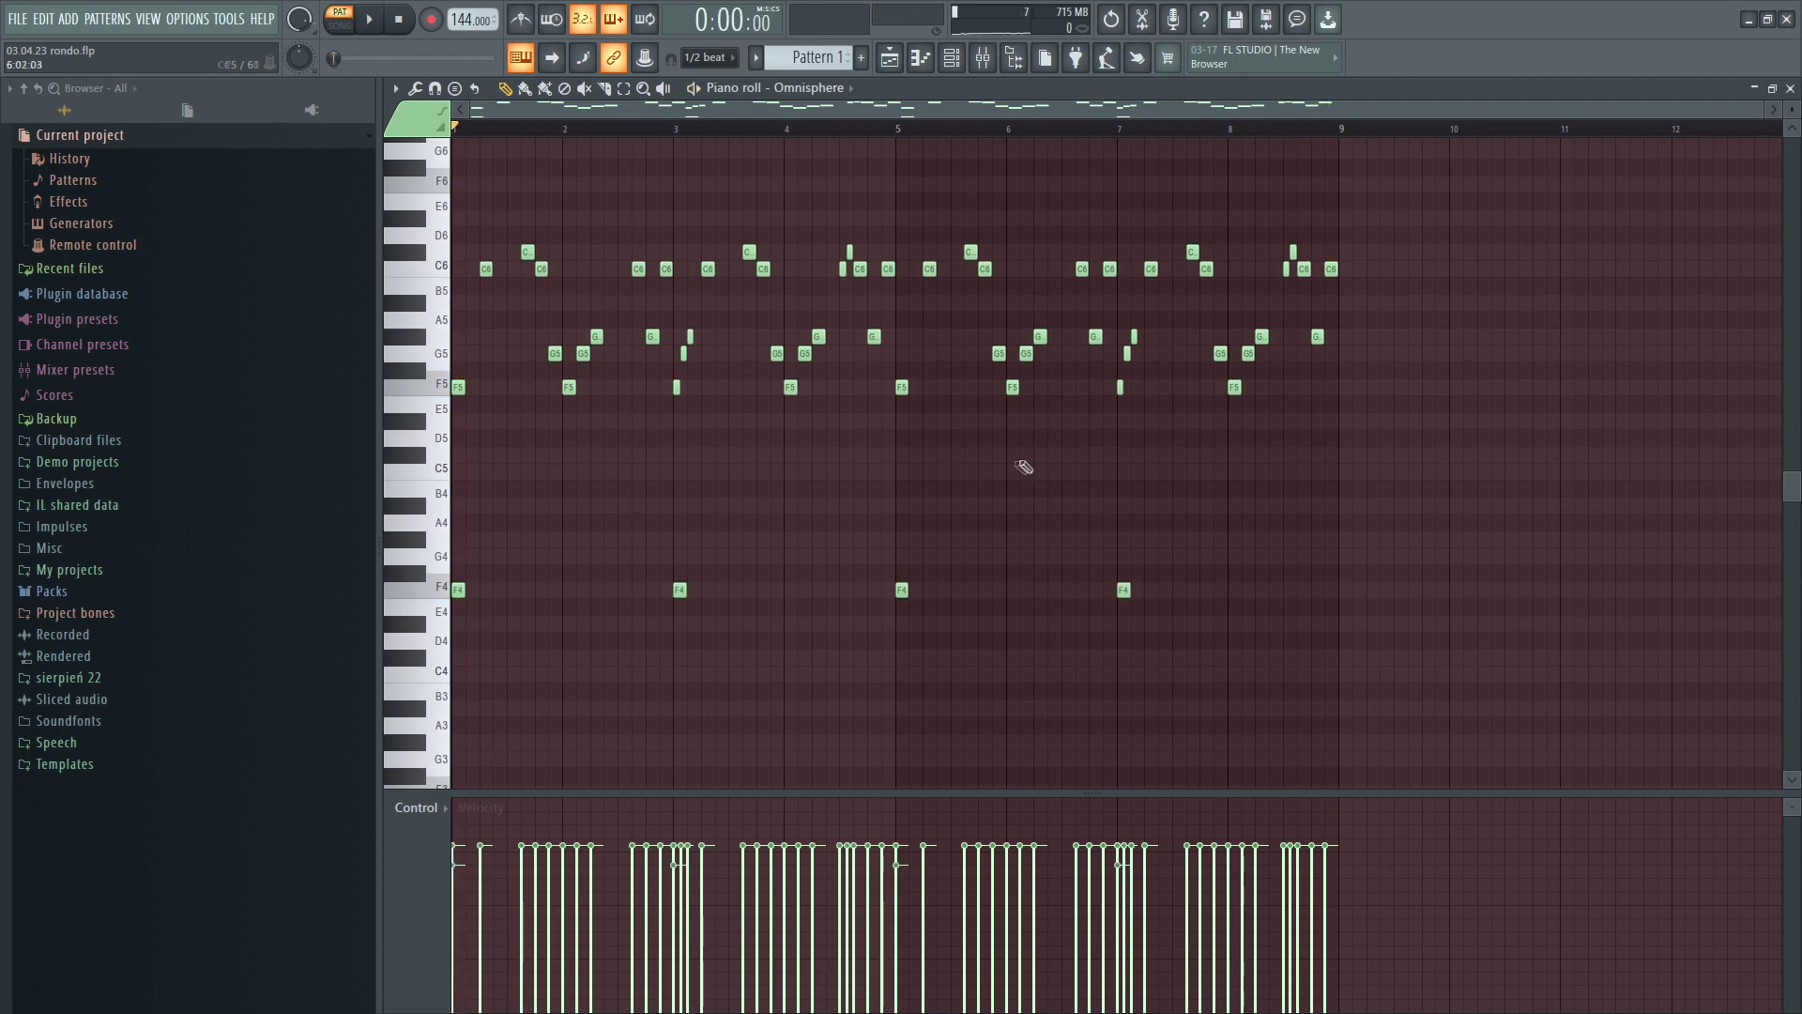
# Lower the level of mixer Insert 2 while the pattern plays.
pyautogui.press('space')
pyautogui.press('F9')
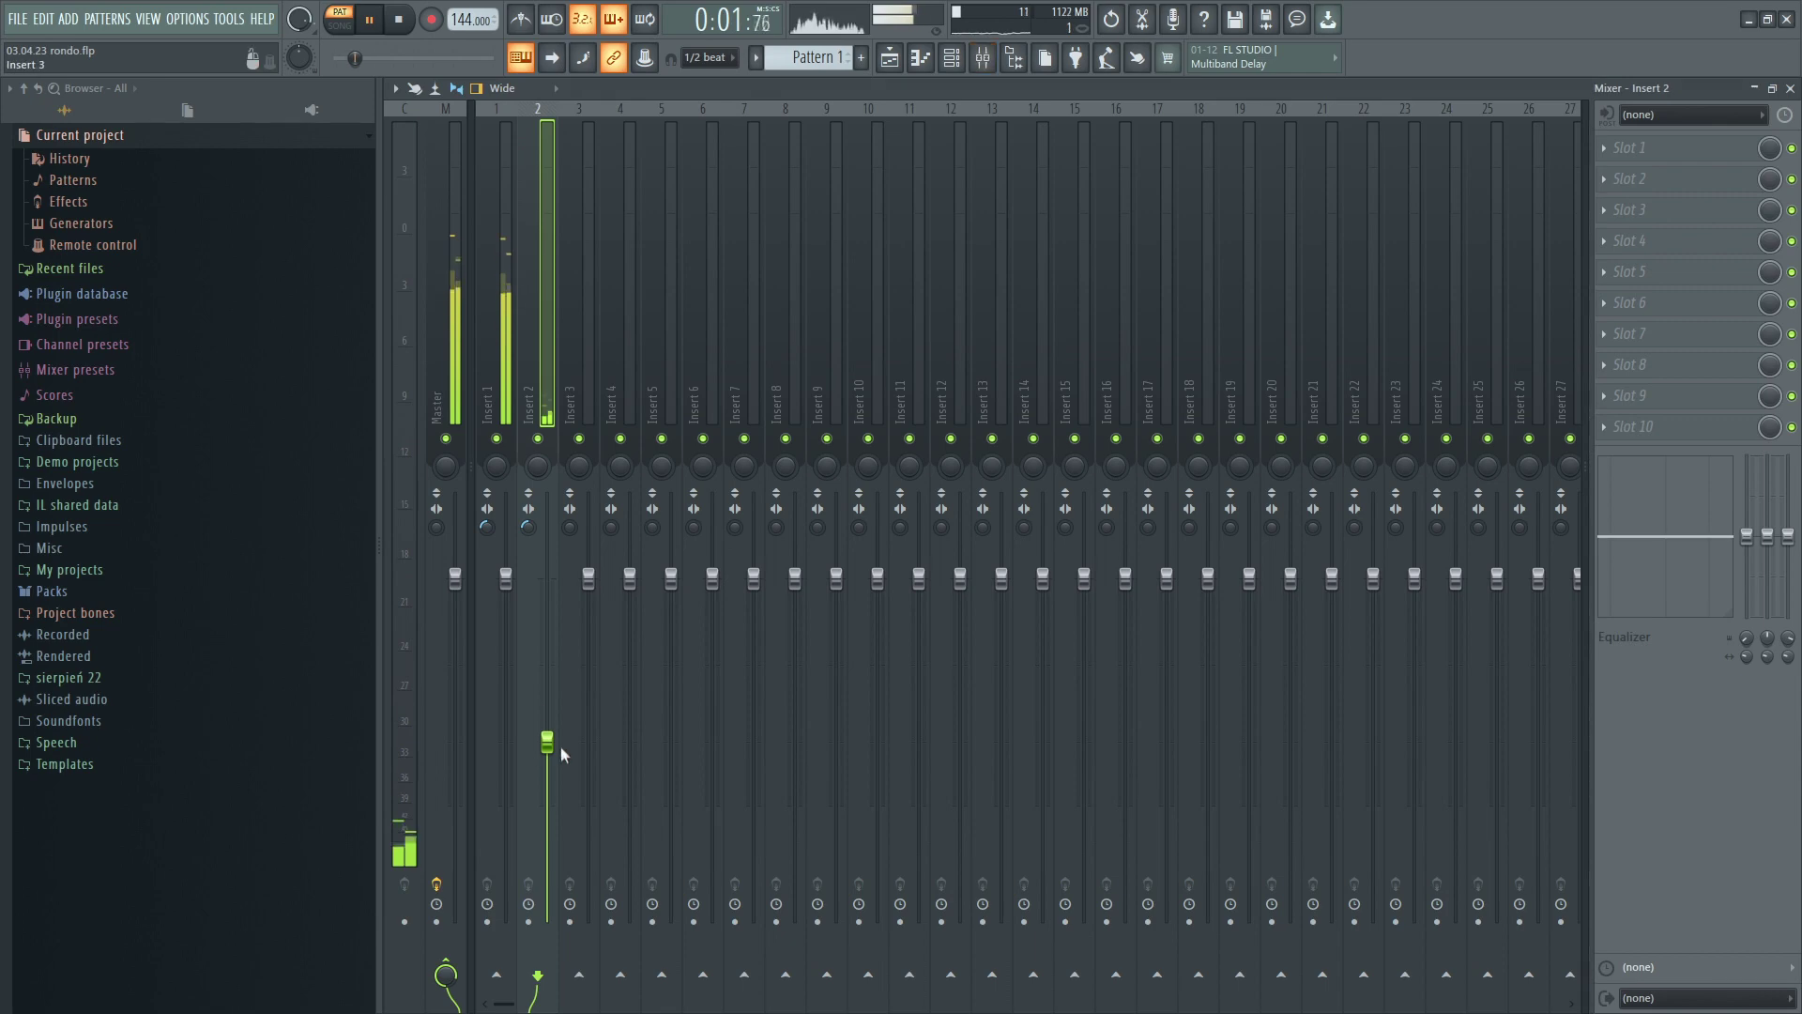
pyautogui.click(892, 59)
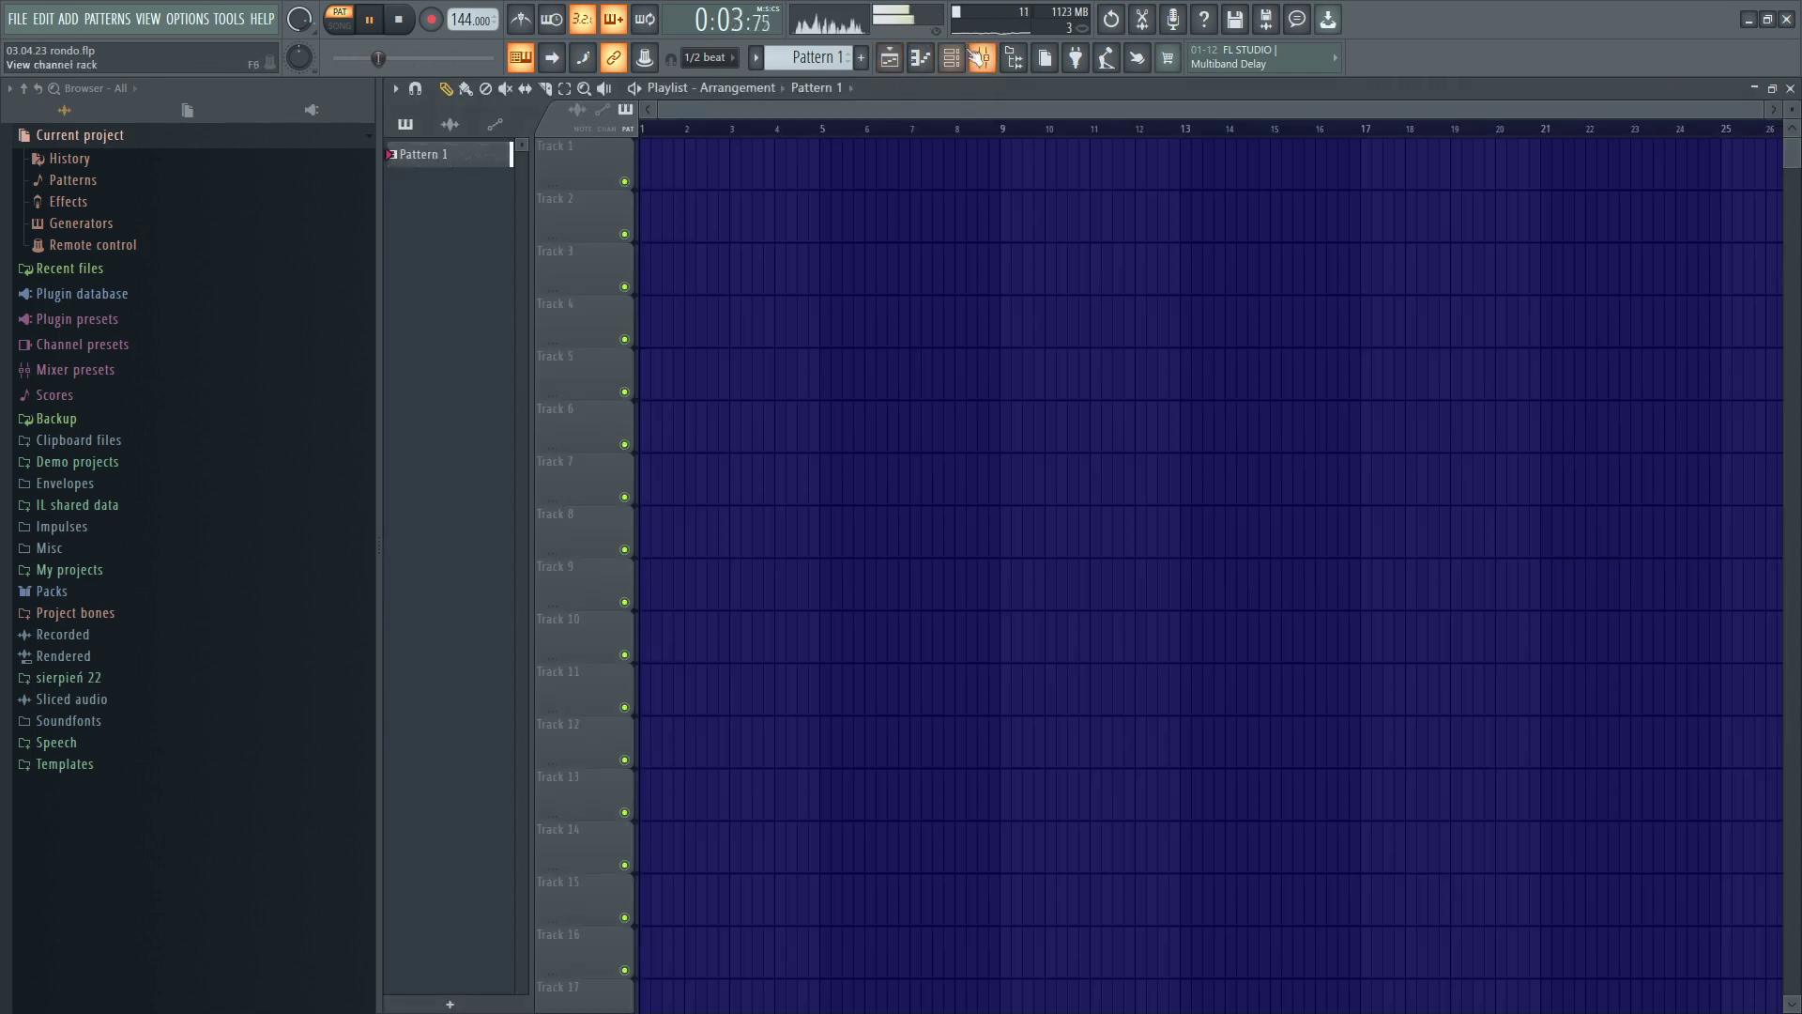
# Add C#8 and C8 notes before the G#7 in bar 6 of the Omnisphere #2 part.
pyautogui.click(953, 60)
pyautogui.click(984, 60)
pyautogui.click(921, 59)
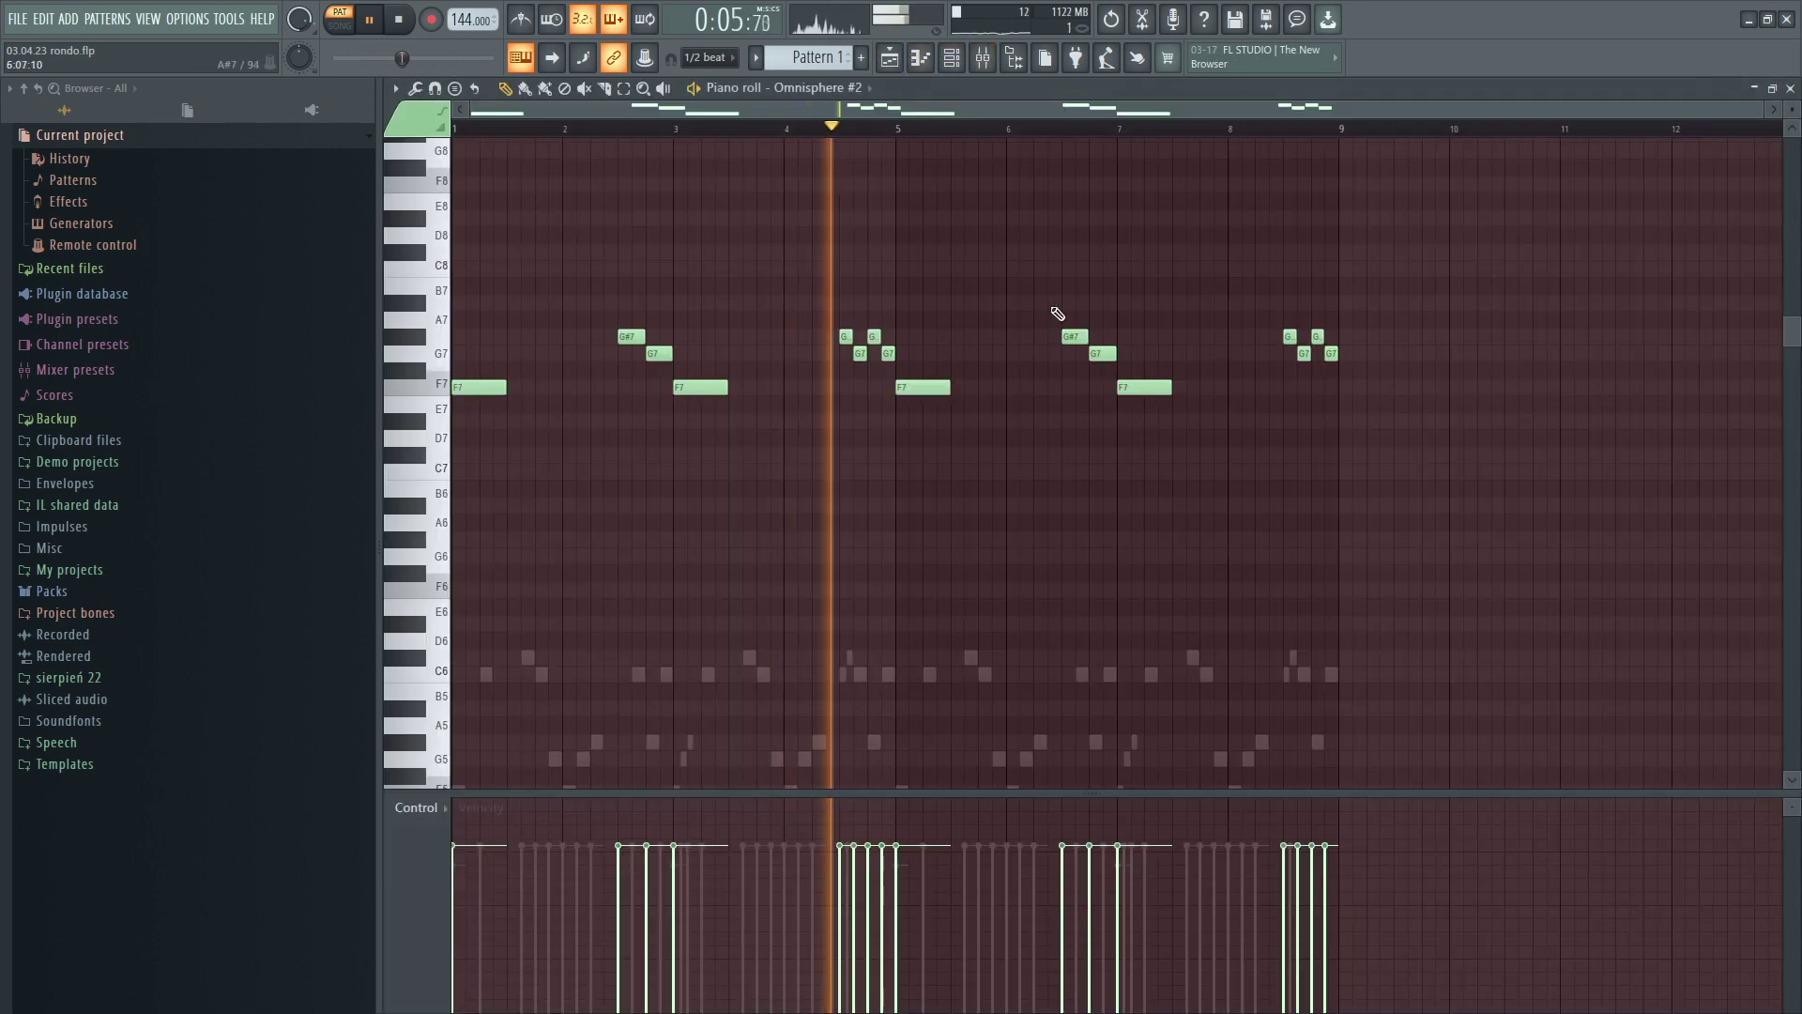
pyautogui.scroll(3, 943, 324)
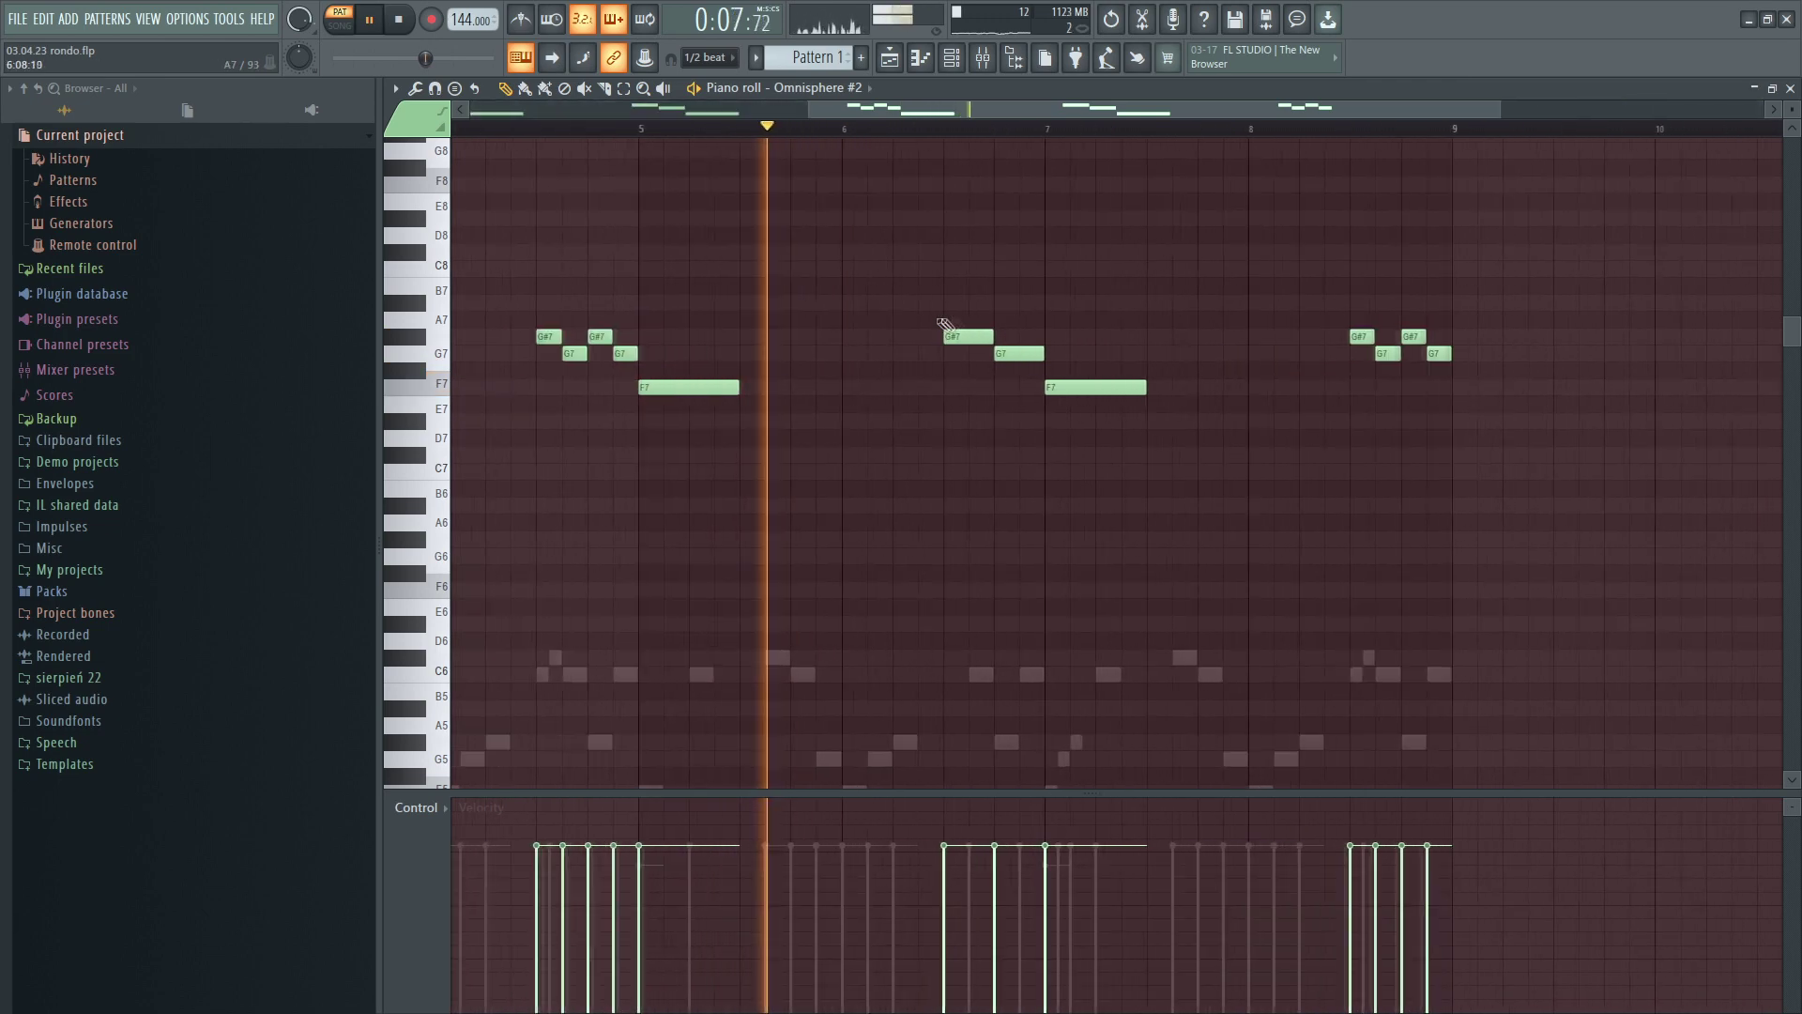
pyautogui.click(901, 235)
pyautogui.press('space')
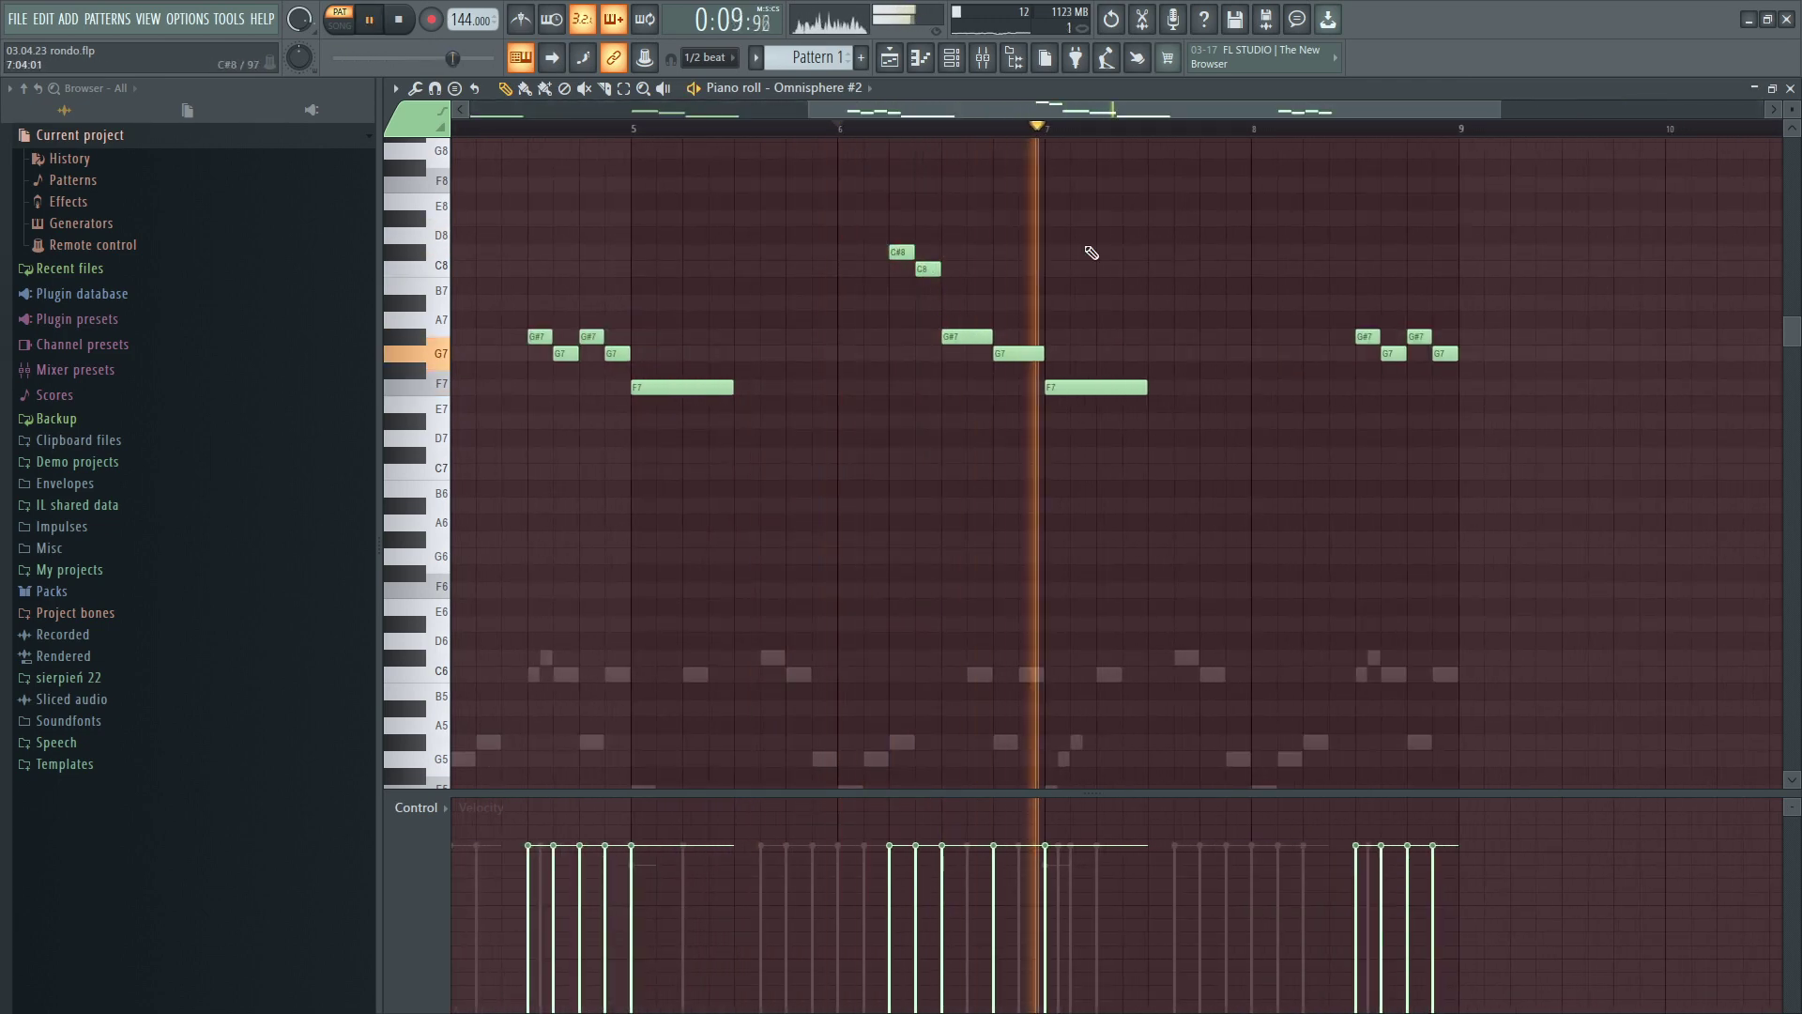
# Place another F7 note of the same length as the bar 7 one at the start of bar 8.
pyautogui.scroll(-1, 1388, 382)
pyautogui.click(1141, 387)
pyautogui.moveTo(1161, 387); pyautogui.dragTo(1223, 387)
# Load BLUR BASS (C) from the TROPICAL AFROBEAT DRUM KIT and write an F5, F5, G#5, G5, F5 phrase in bar 1.
pyautogui.scroll(-3, 1333, 386)
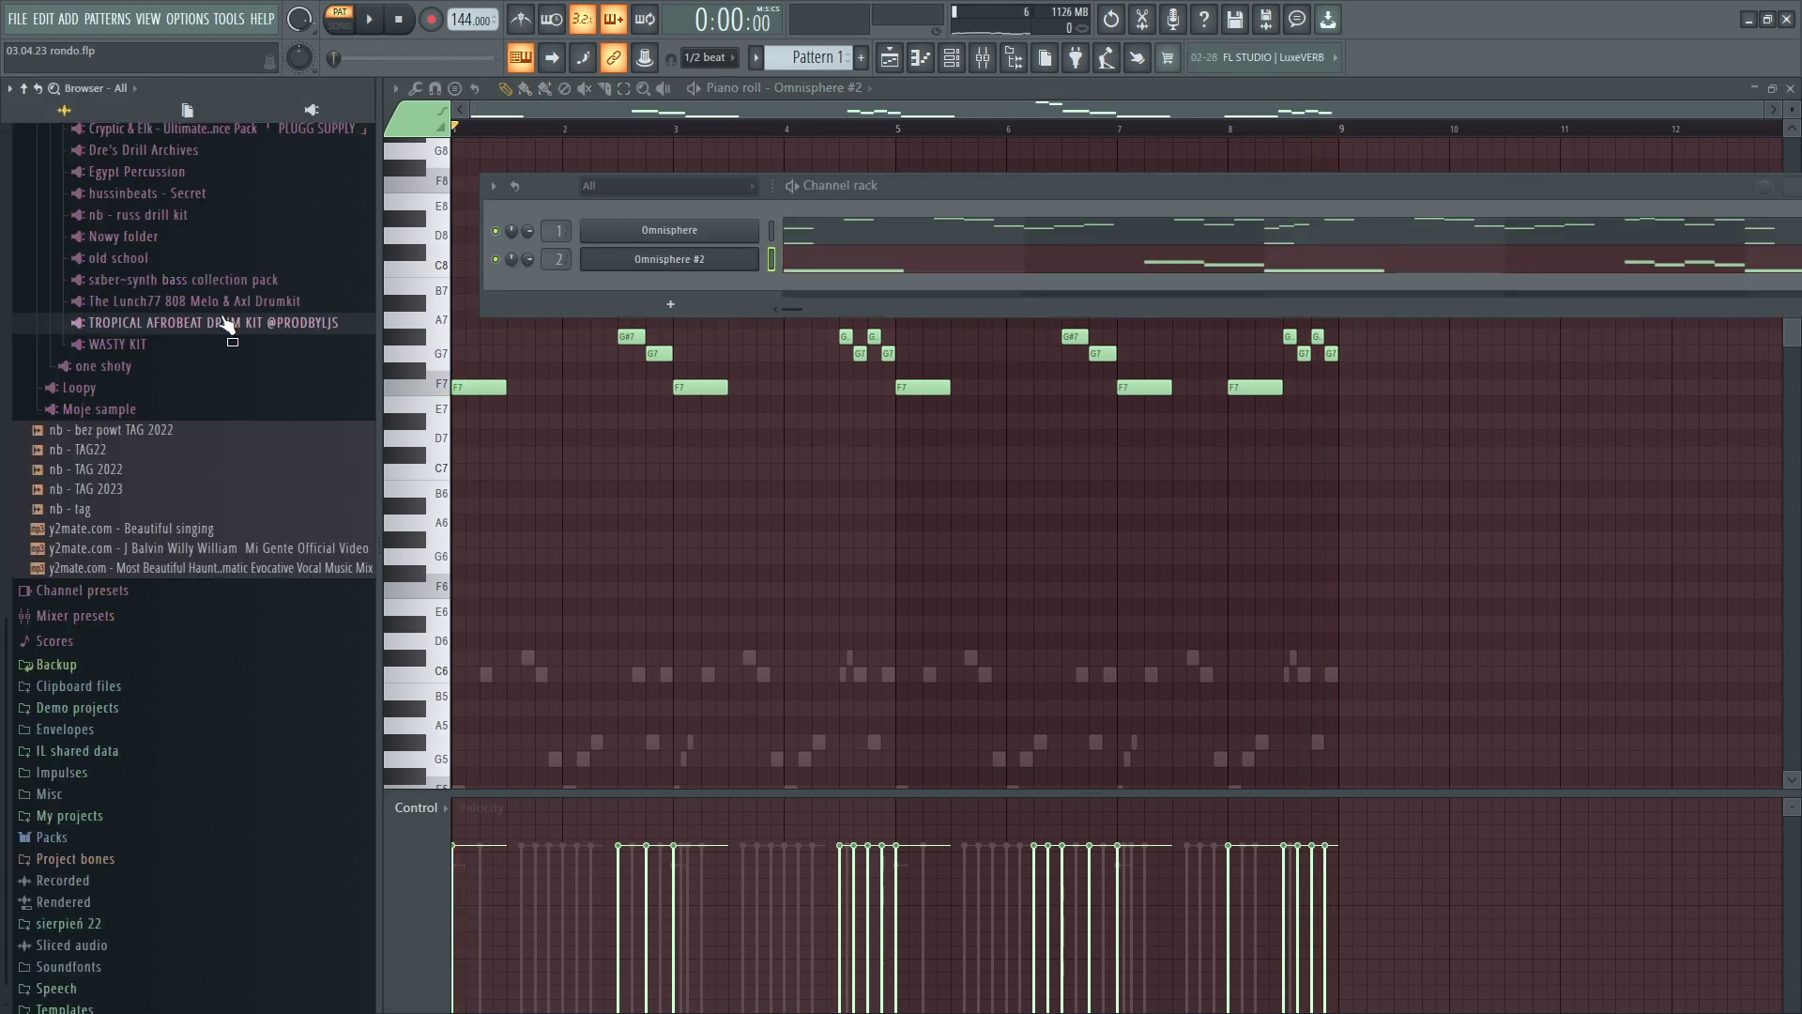
pyautogui.click(239, 324)
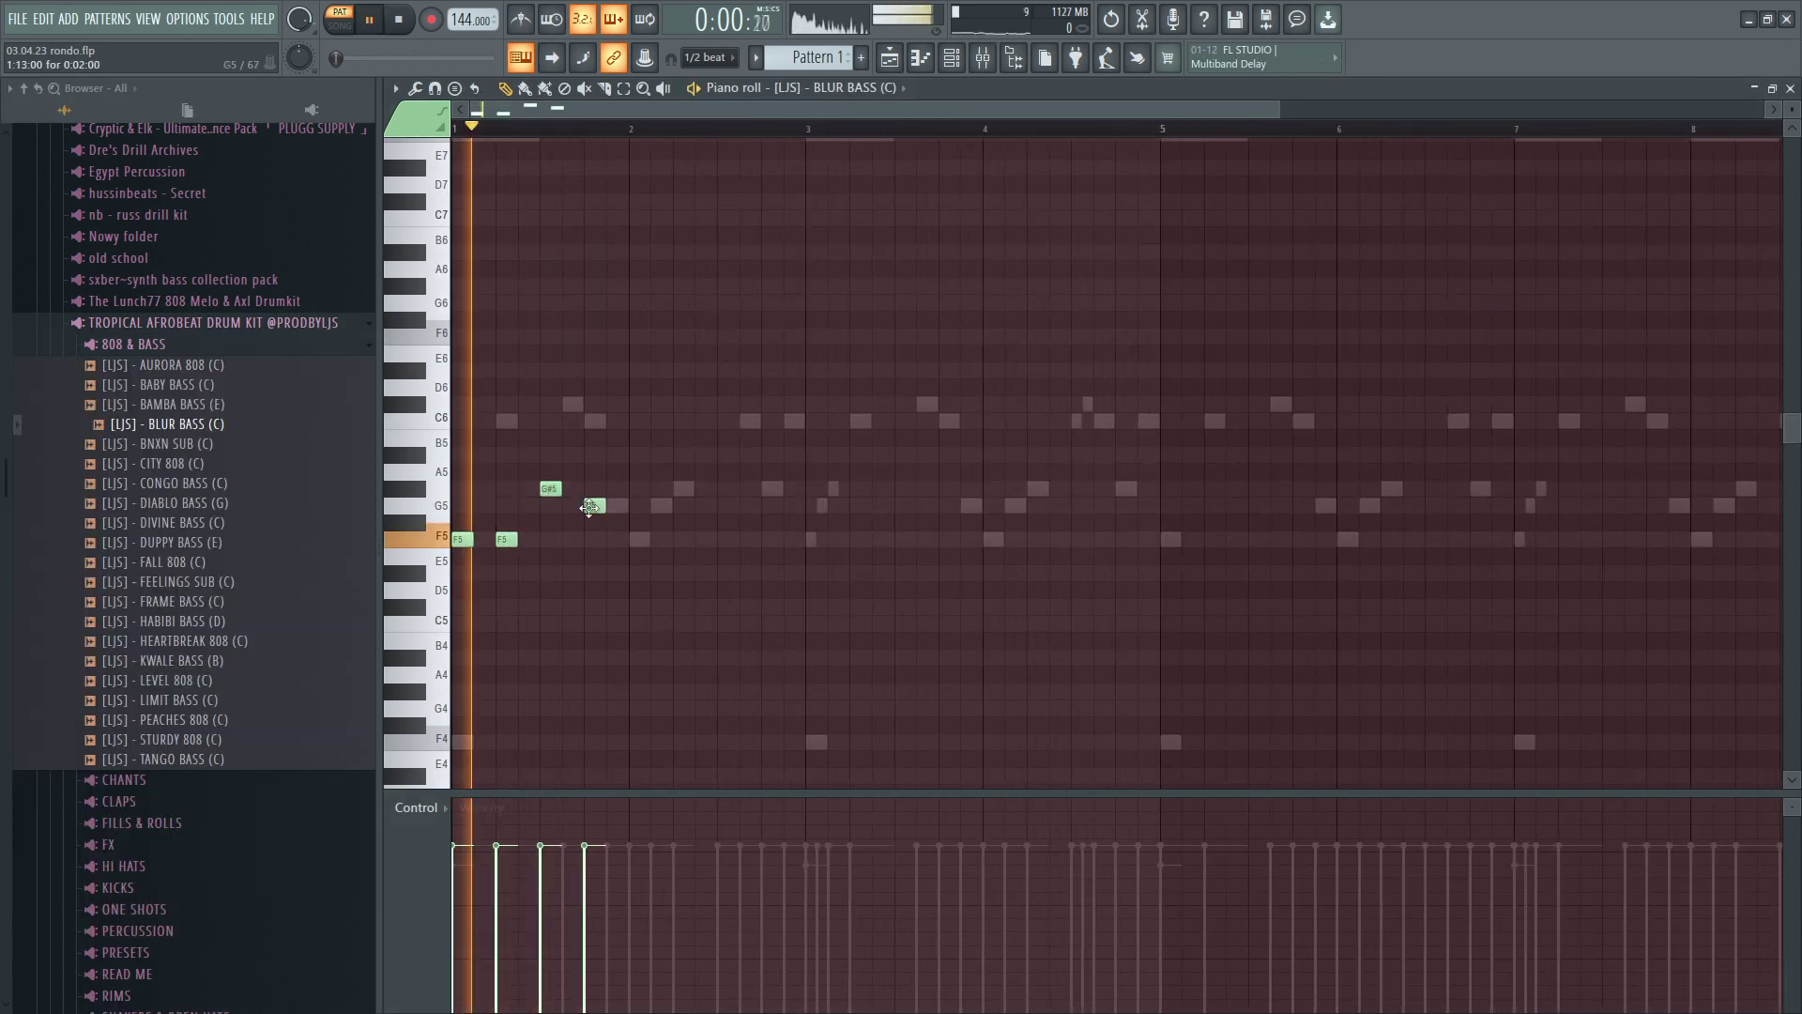
pyautogui.press('space')
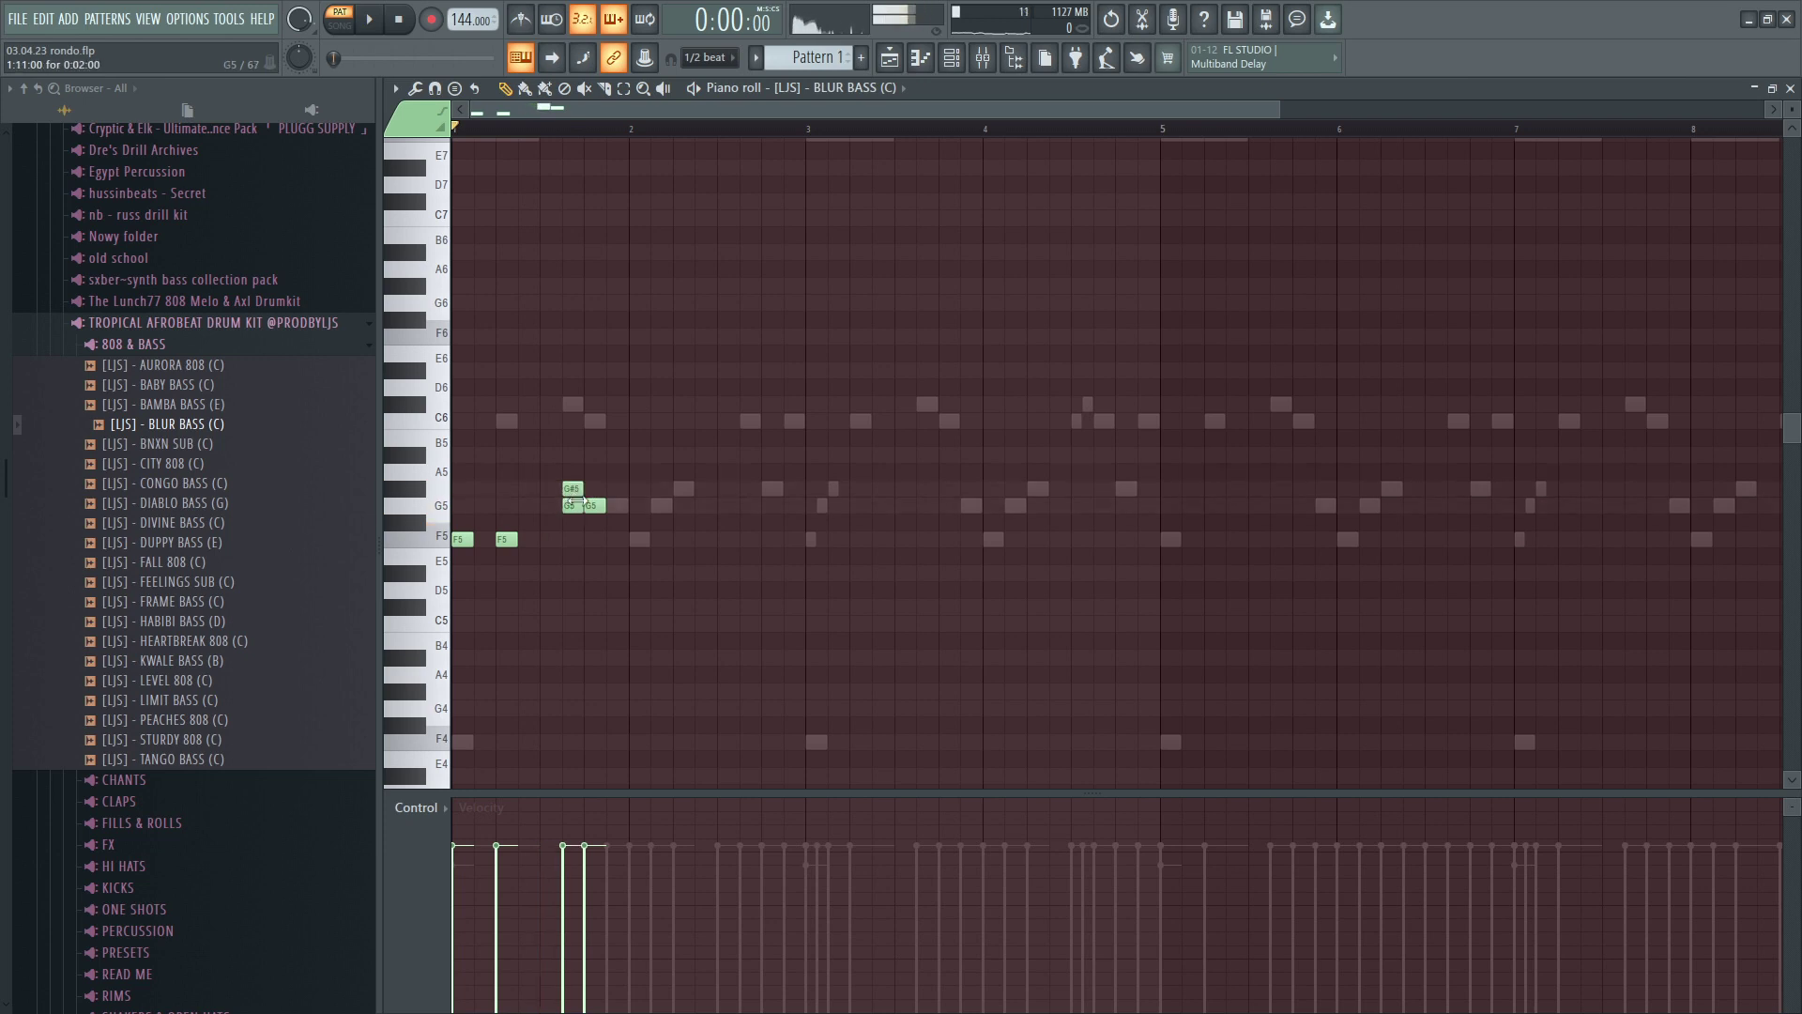
pyautogui.press('space')
pyautogui.rightClick(596, 507)
pyautogui.click(595, 542)
# Duplicate the bass phrase into bar 3 and add two F5 notes each to bars 2 and 4.
pyautogui.moveTo(664, 431); pyautogui.dragTo(453, 582)
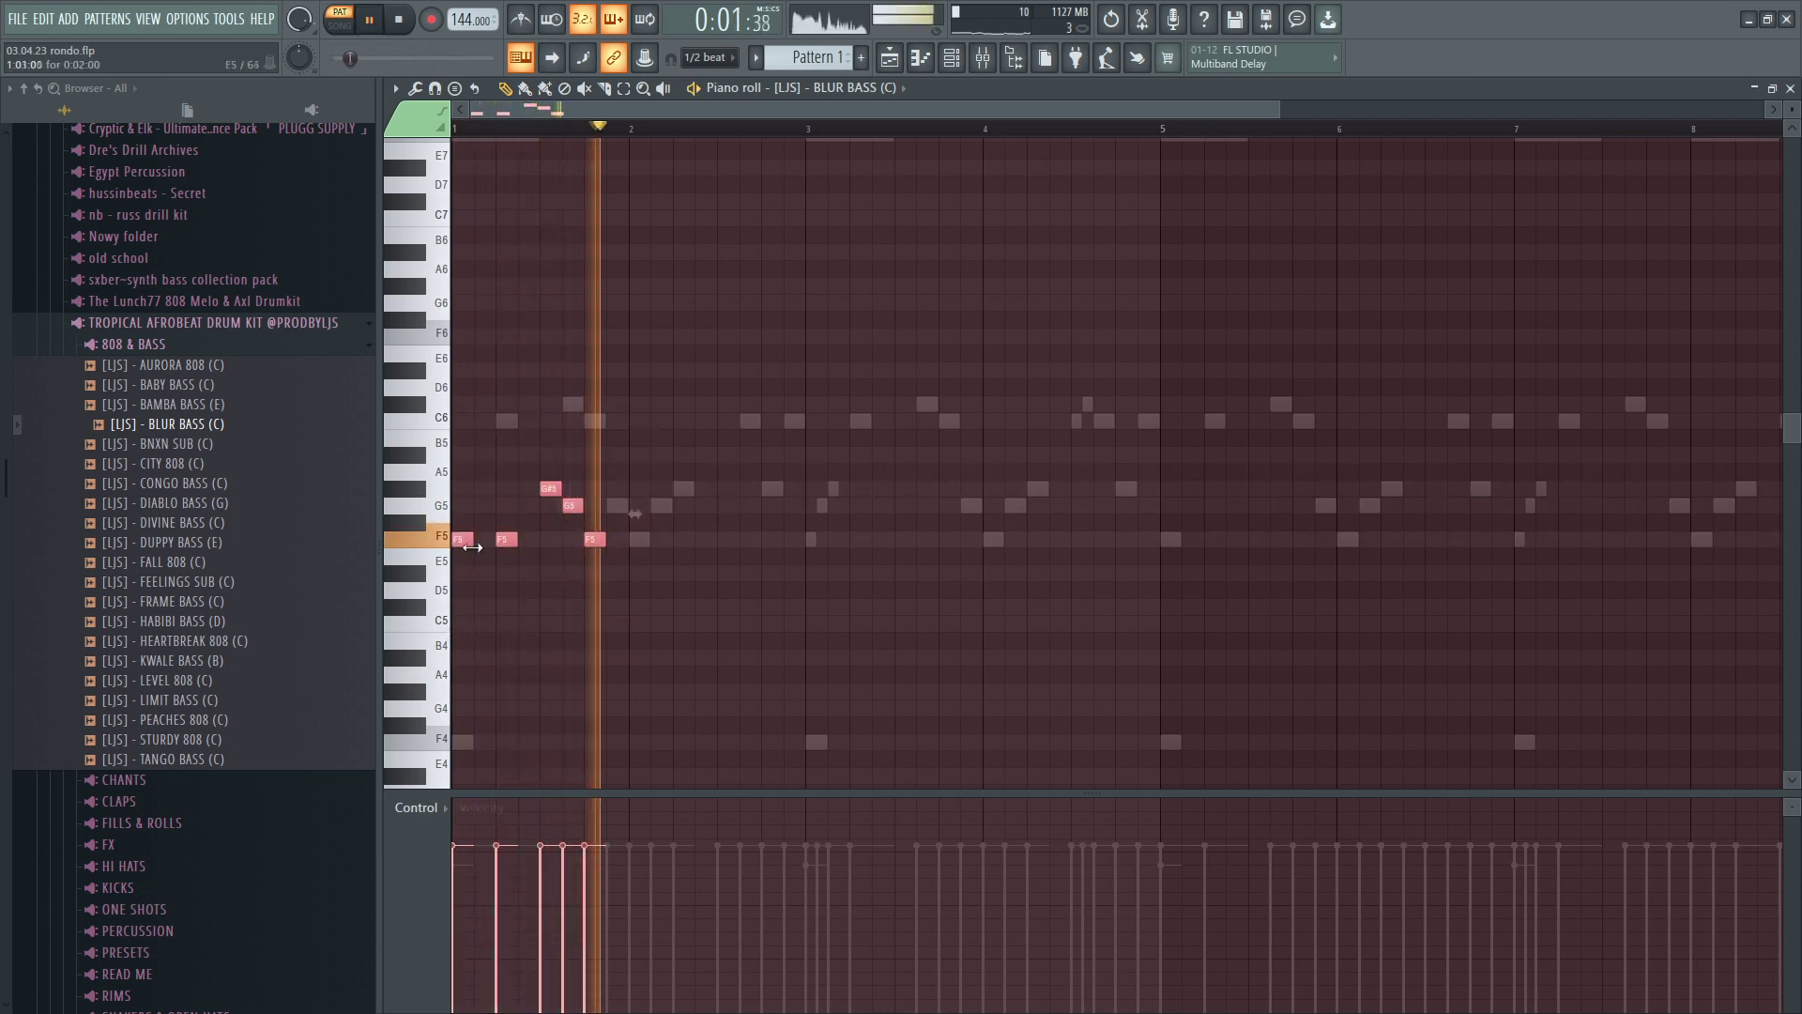
pyautogui.hotkey('ctrl', 'b')
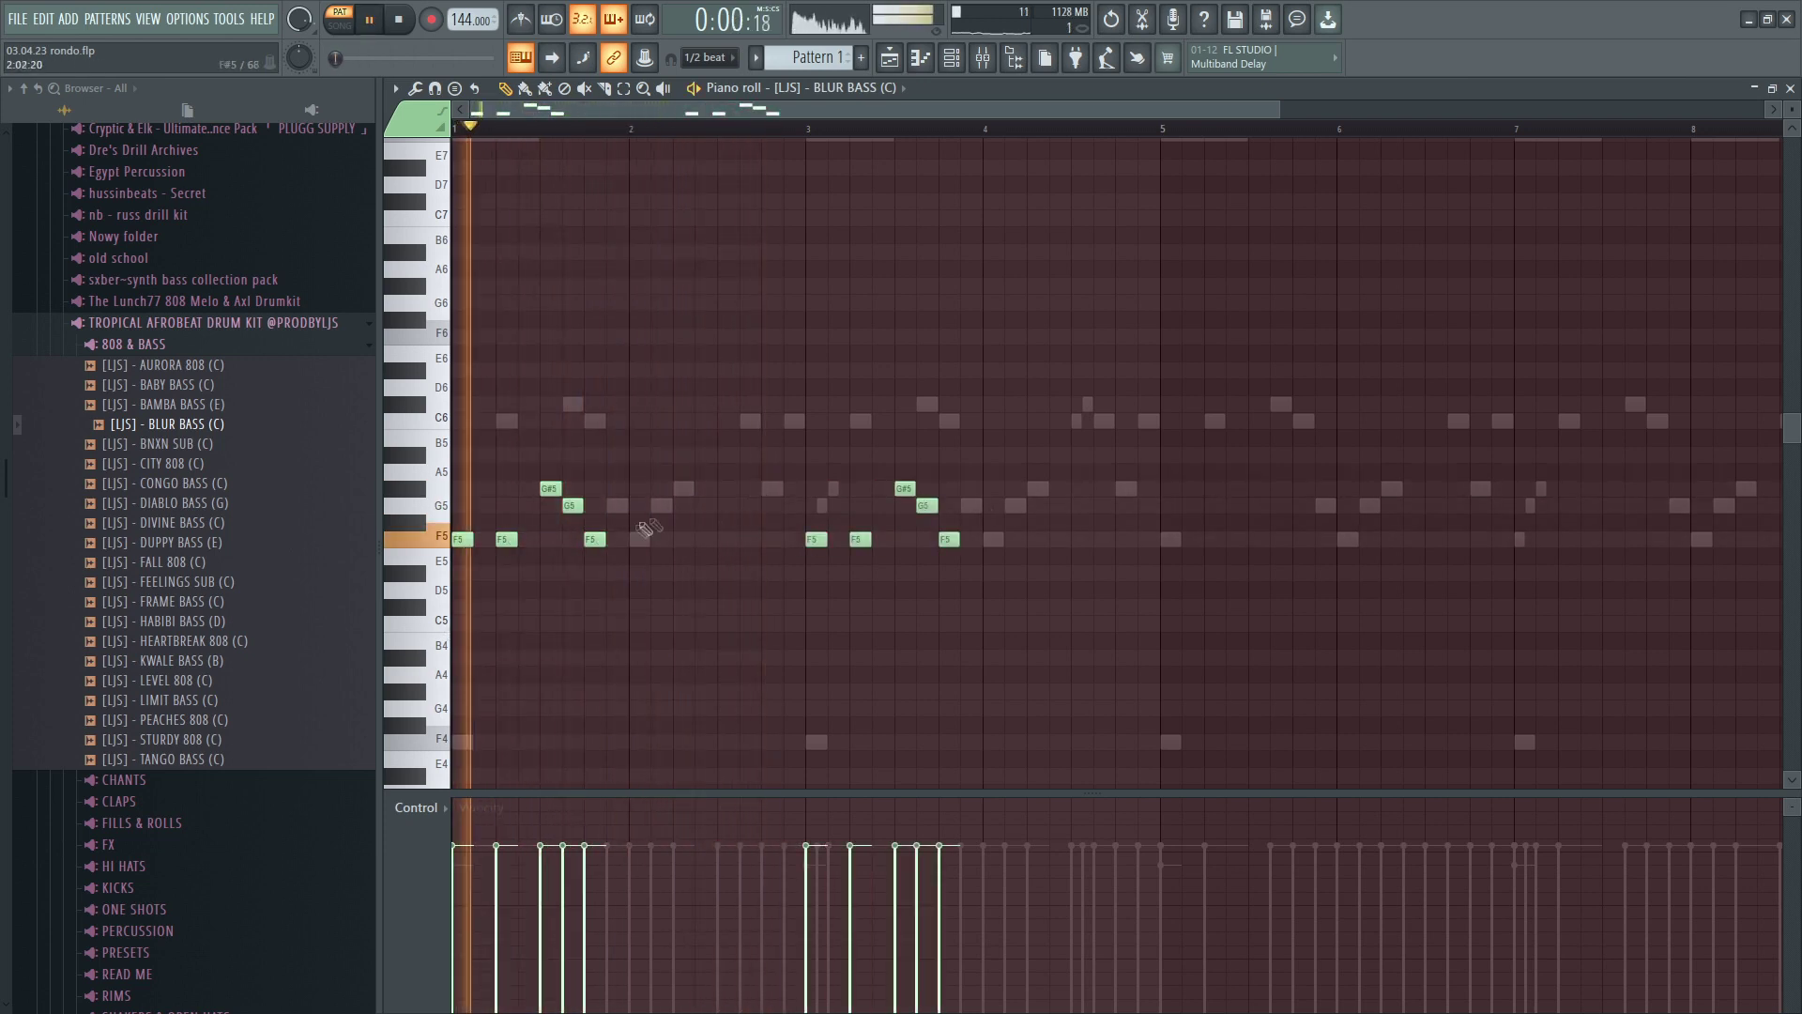
pyautogui.click(699, 539)
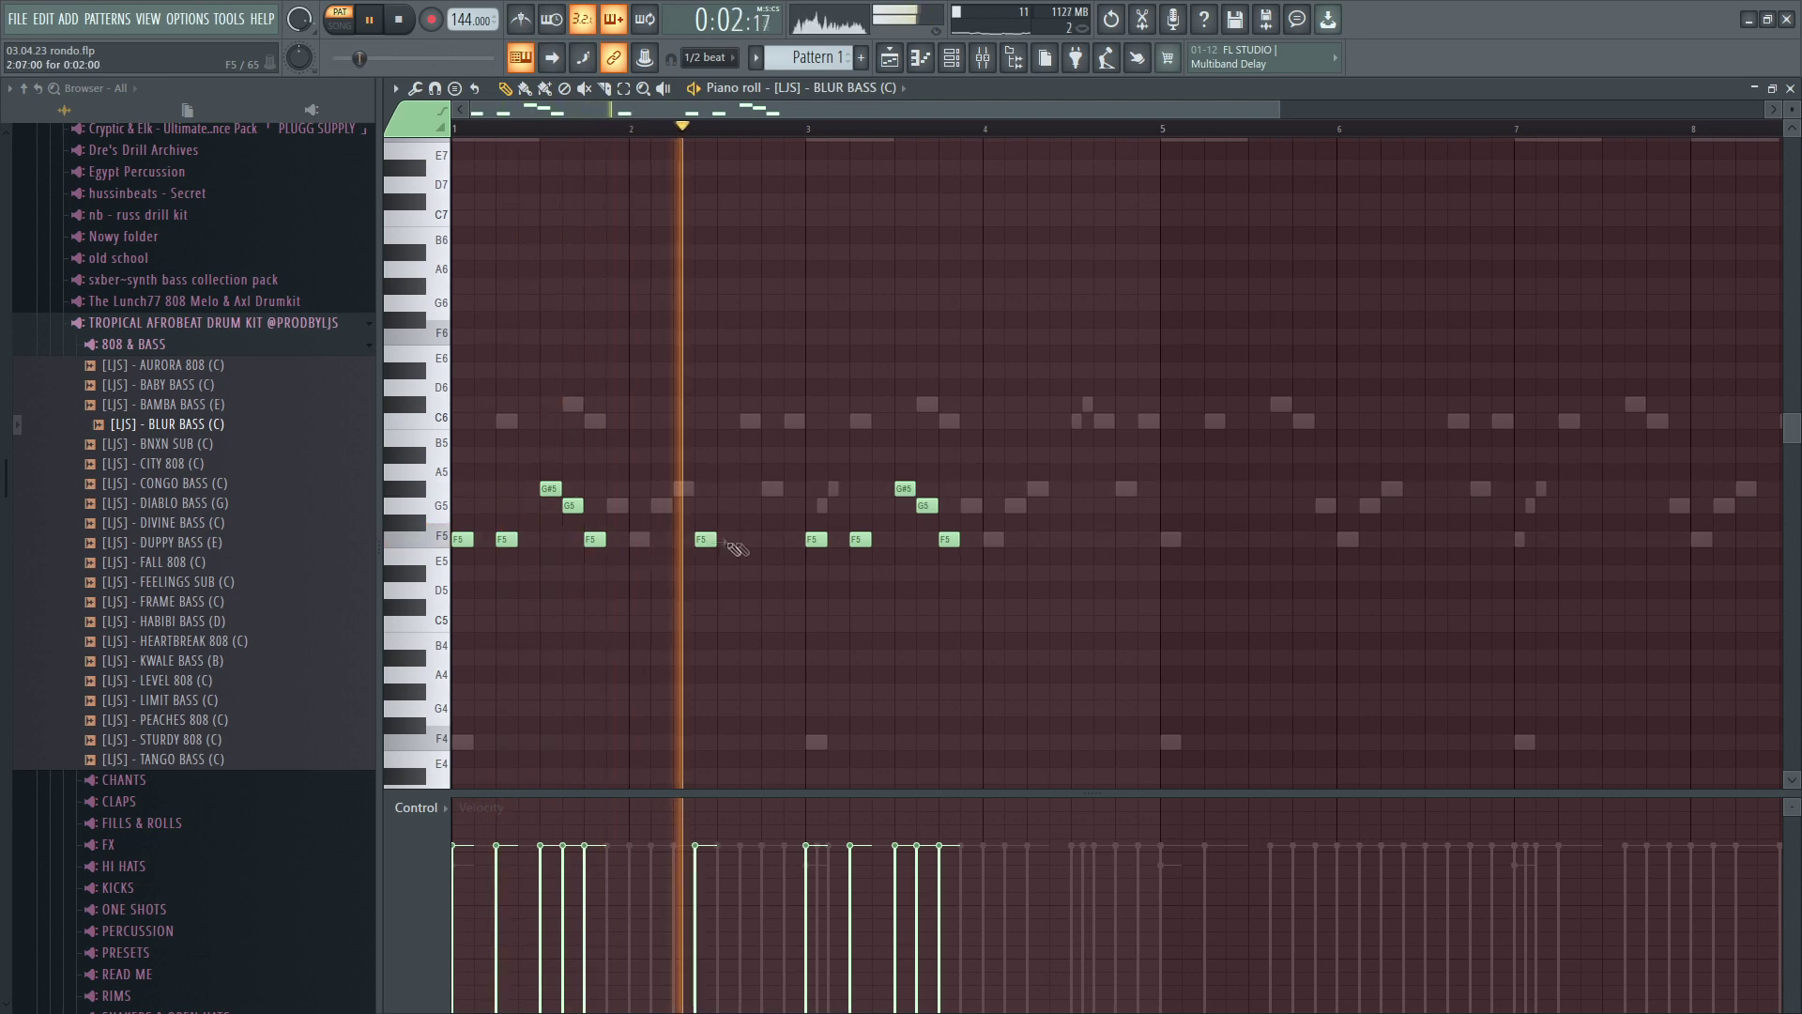
pyautogui.click(768, 541)
pyautogui.scroll(-1, 836, 518)
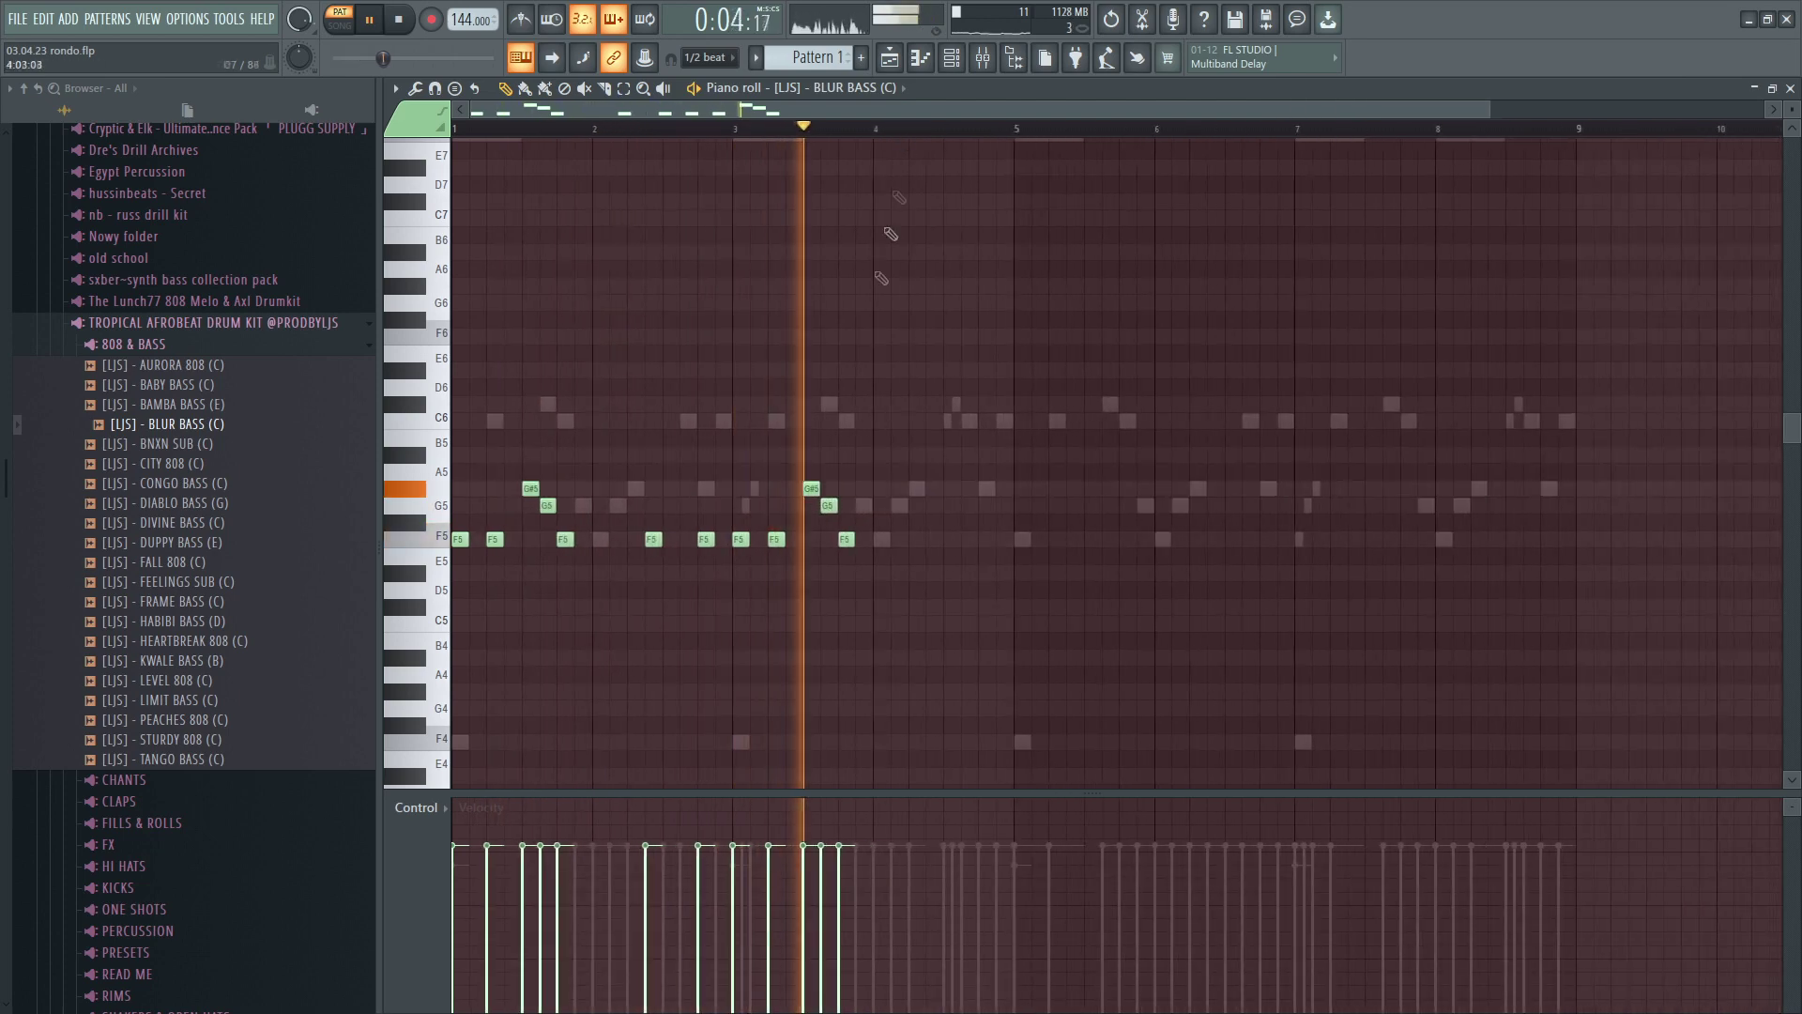
pyautogui.click(947, 540)
pyautogui.click(998, 541)
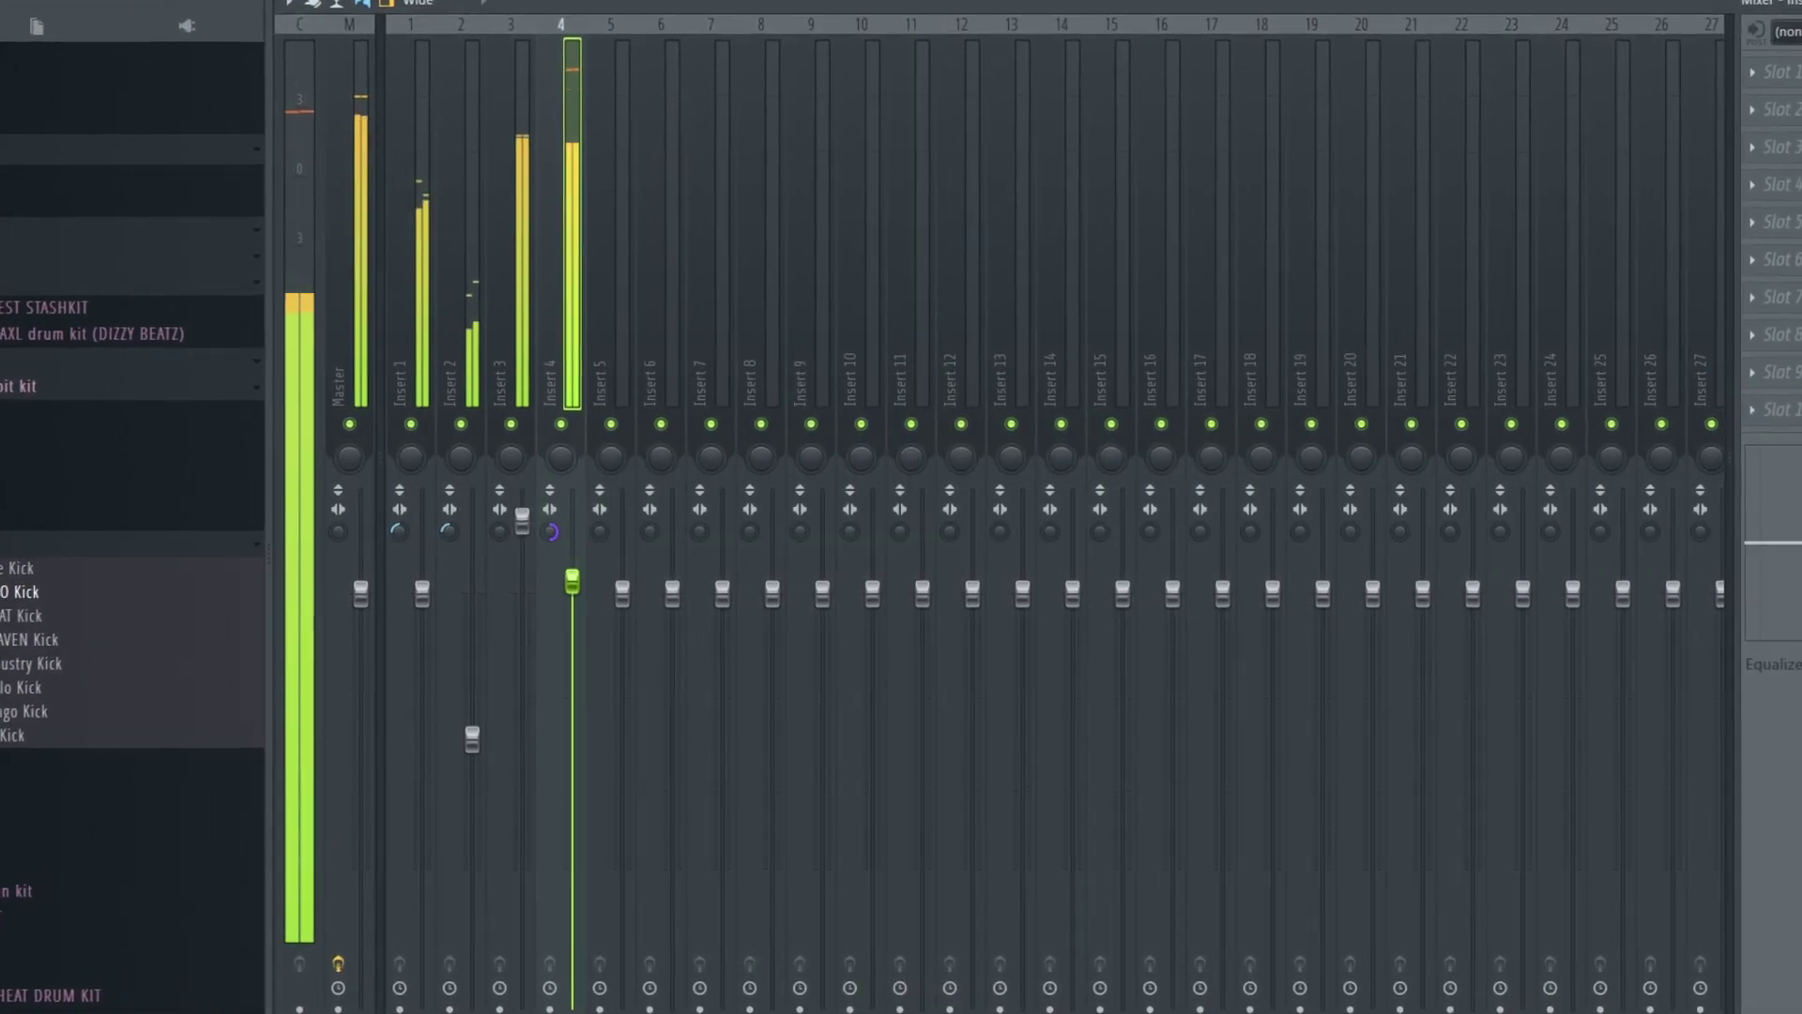
# Lower the level of mixer Insert 3 slightly.
pyautogui.click(514, 524)
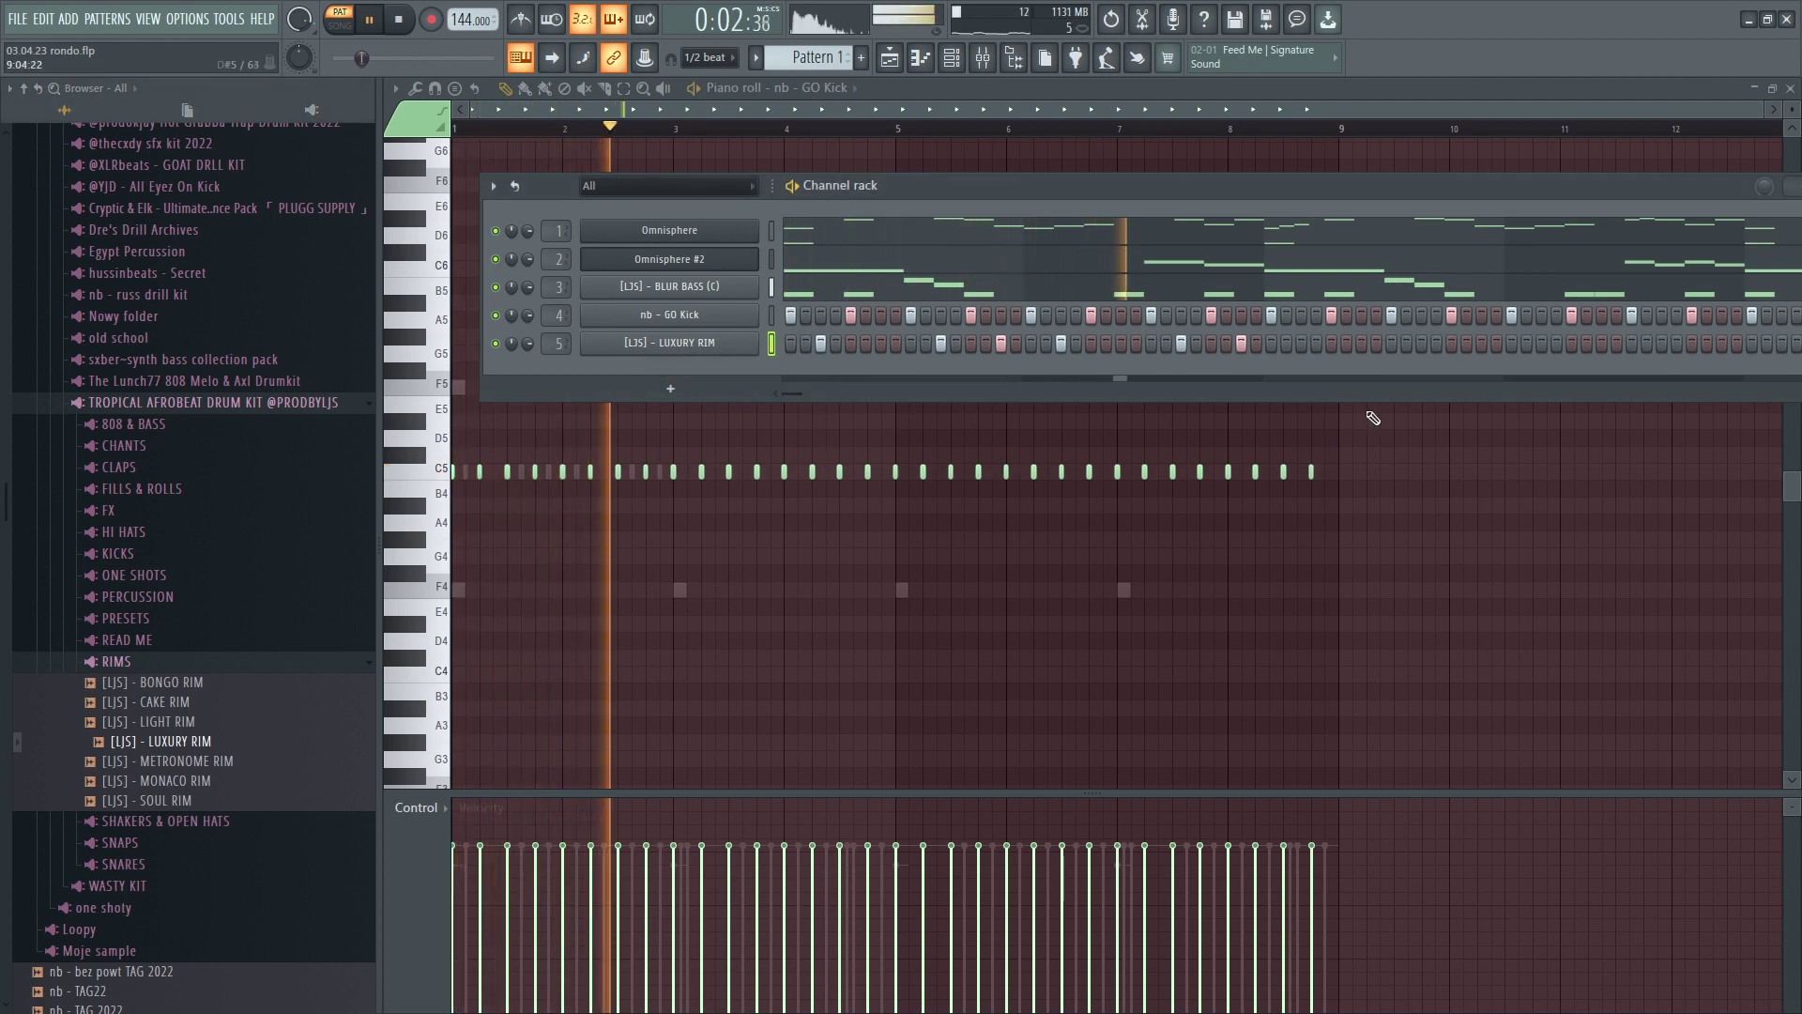
# Convert the LUXURY RIM steps to piano roll notes and repeat the two-bar rhythm through bar 8.
pyautogui.rightClick(735, 336)
pyautogui.click(793, 352)
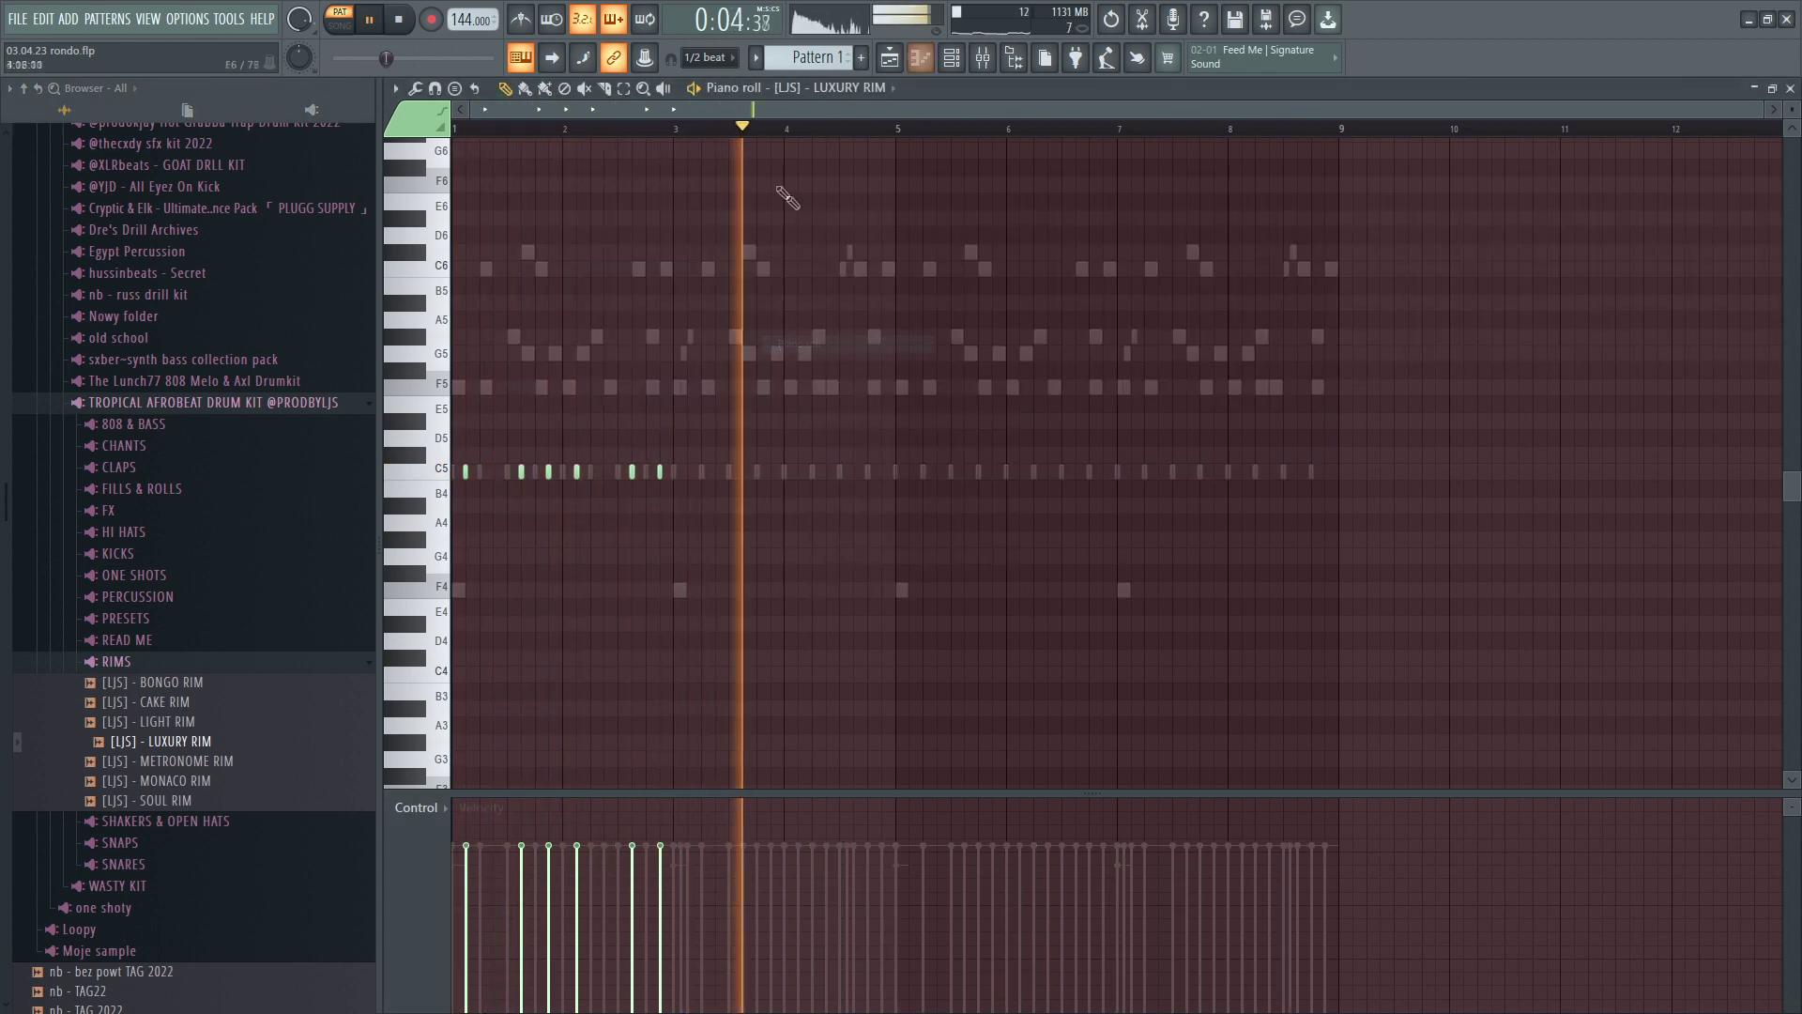
pyautogui.moveTo(658, 131); pyautogui.dragTo(454, 131)
pyautogui.hotkey('ctrl', 'b')
pyautogui.hotkey('ctrl', 'd')
# Quick-quantize the LUXURY RIM notes to the 1/2 beat snap.
pyautogui.scroll(3, 601, 342)
pyautogui.hotkey('ctrl', 'q')
pyautogui.scroll(-3, 996, 141)
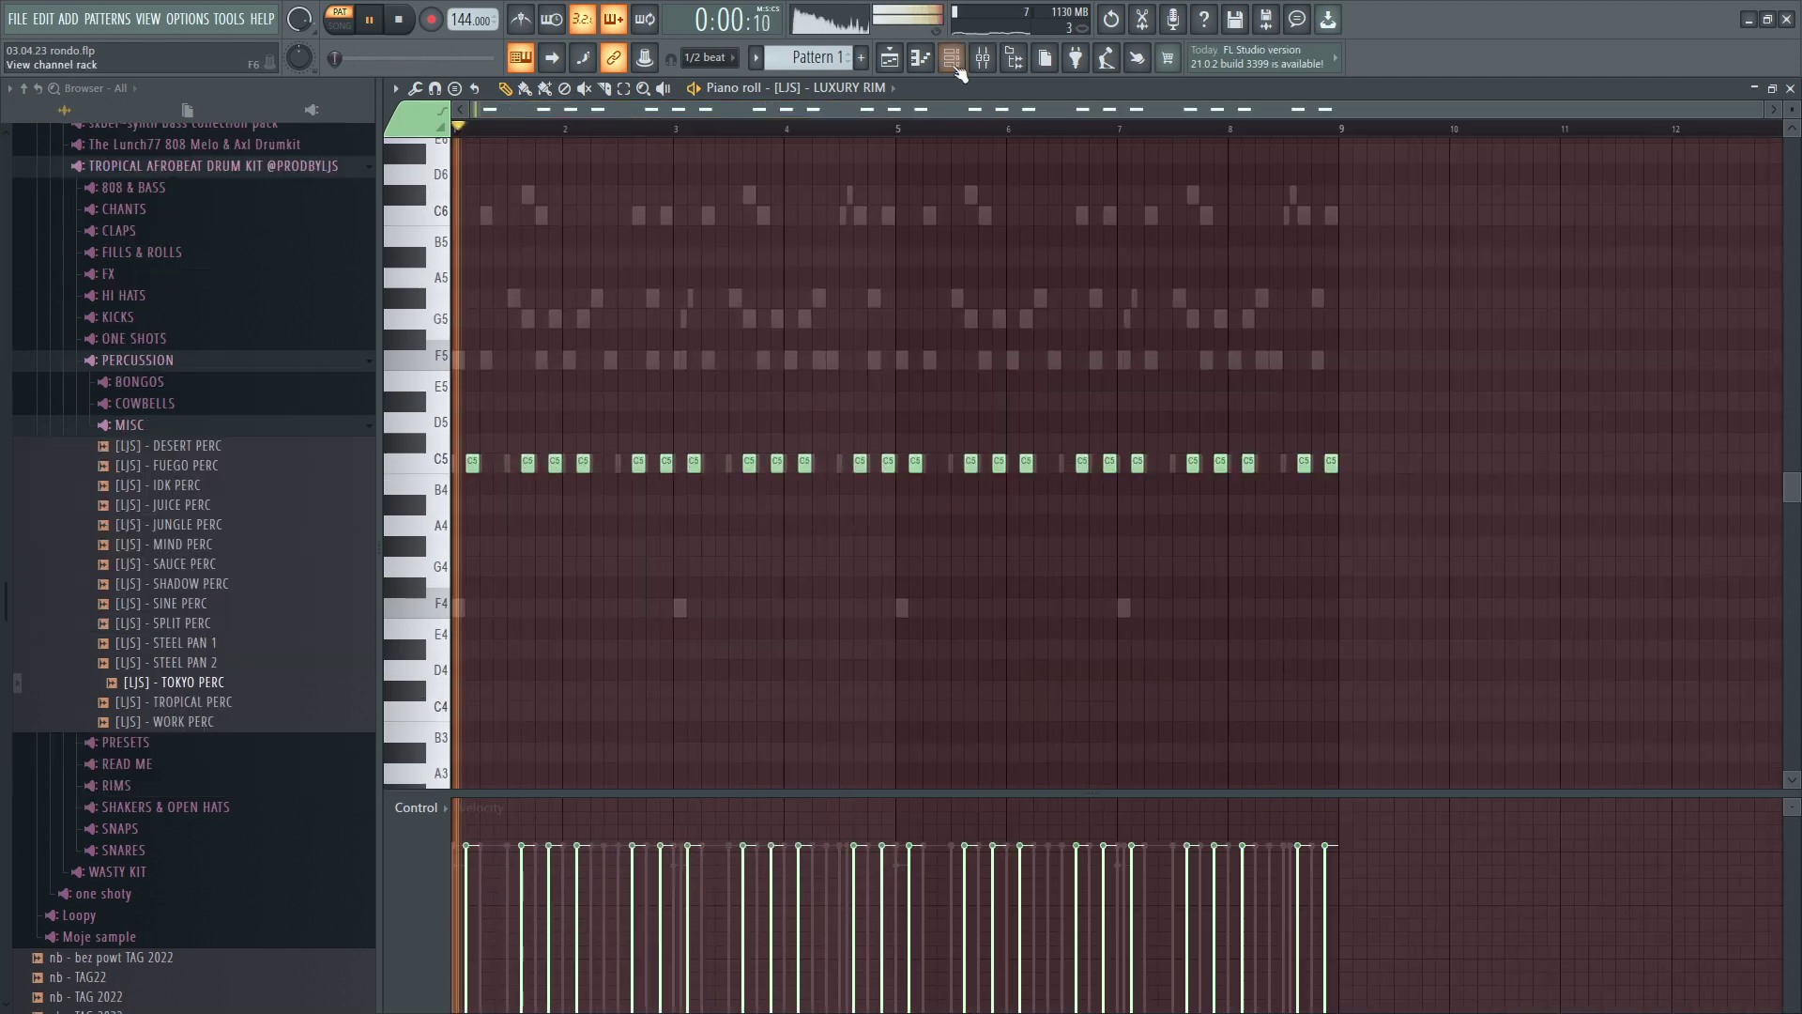
# Program TOKYO PERC hits on steps 23 and 31 of the channel rack and audition the pattern.
pyautogui.click(954, 64)
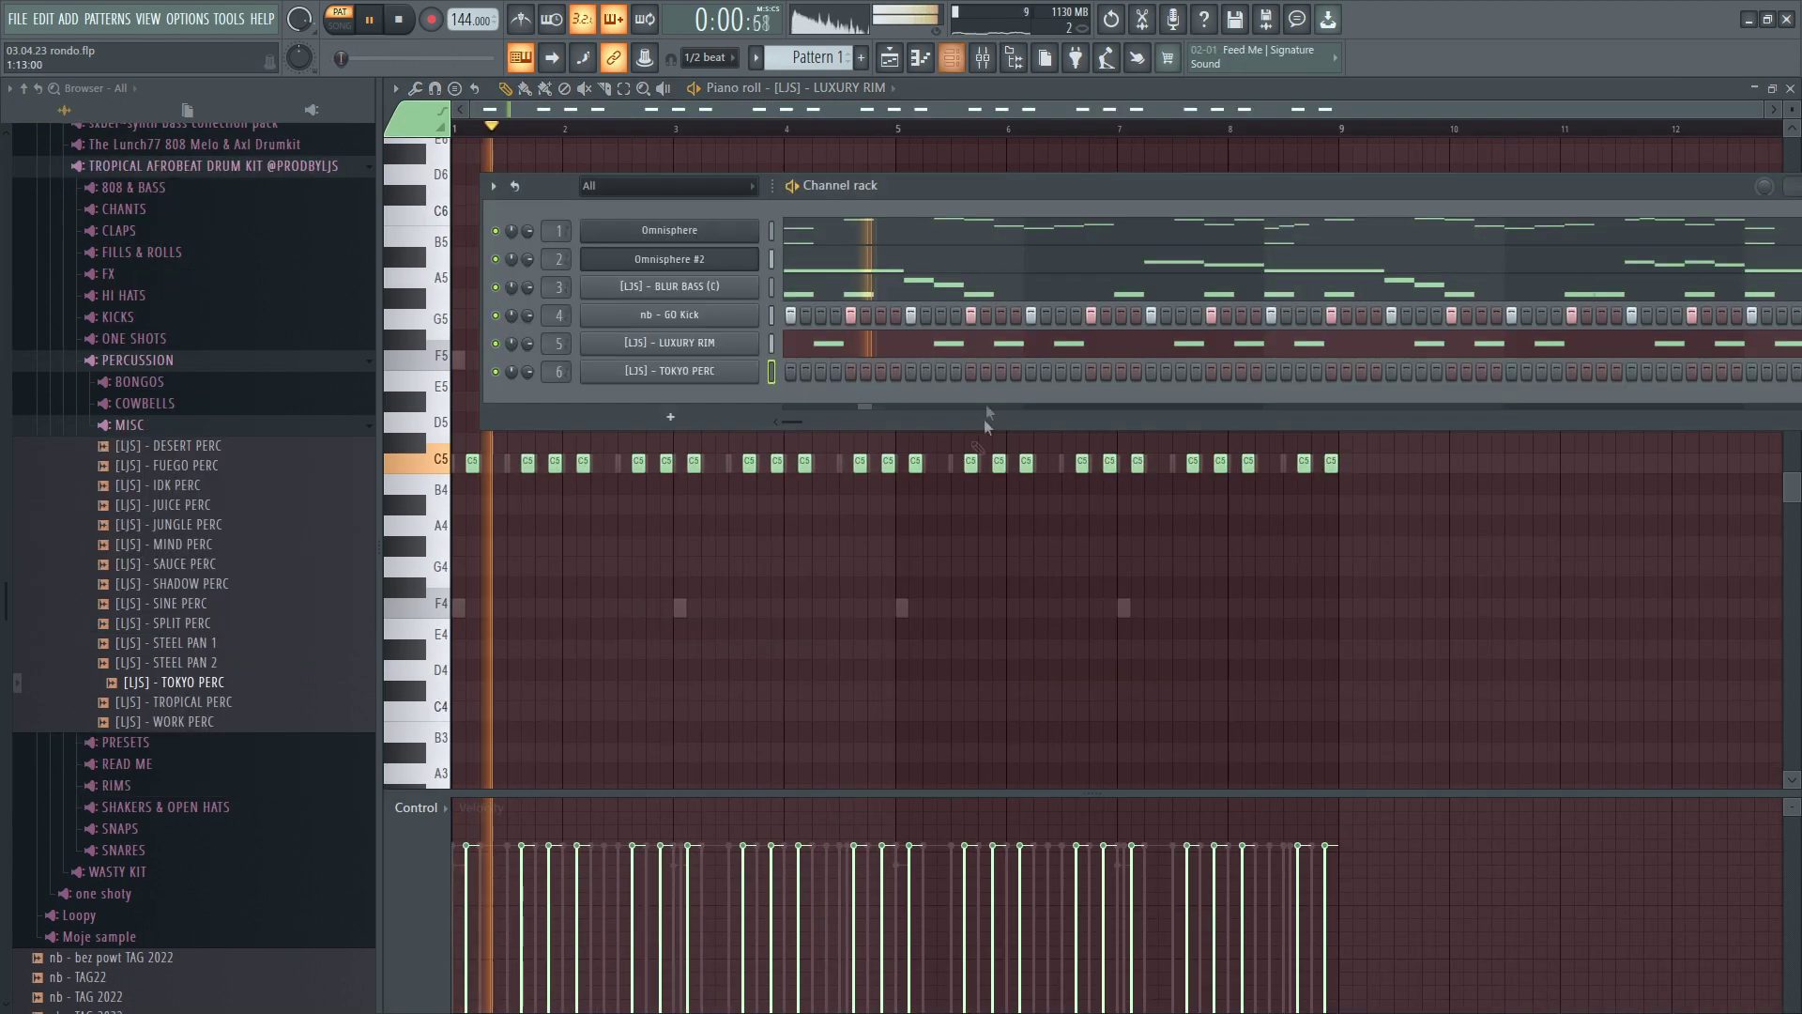
pyautogui.click(1120, 372)
pyautogui.press('space')
pyautogui.click(1241, 371)
pyautogui.press('space')
# Convert the TOKYO PERC steps to piano roll notes.
pyautogui.rightClick(740, 374)
pyautogui.click(830, 368)
pyautogui.scroll(3, 634, 377)
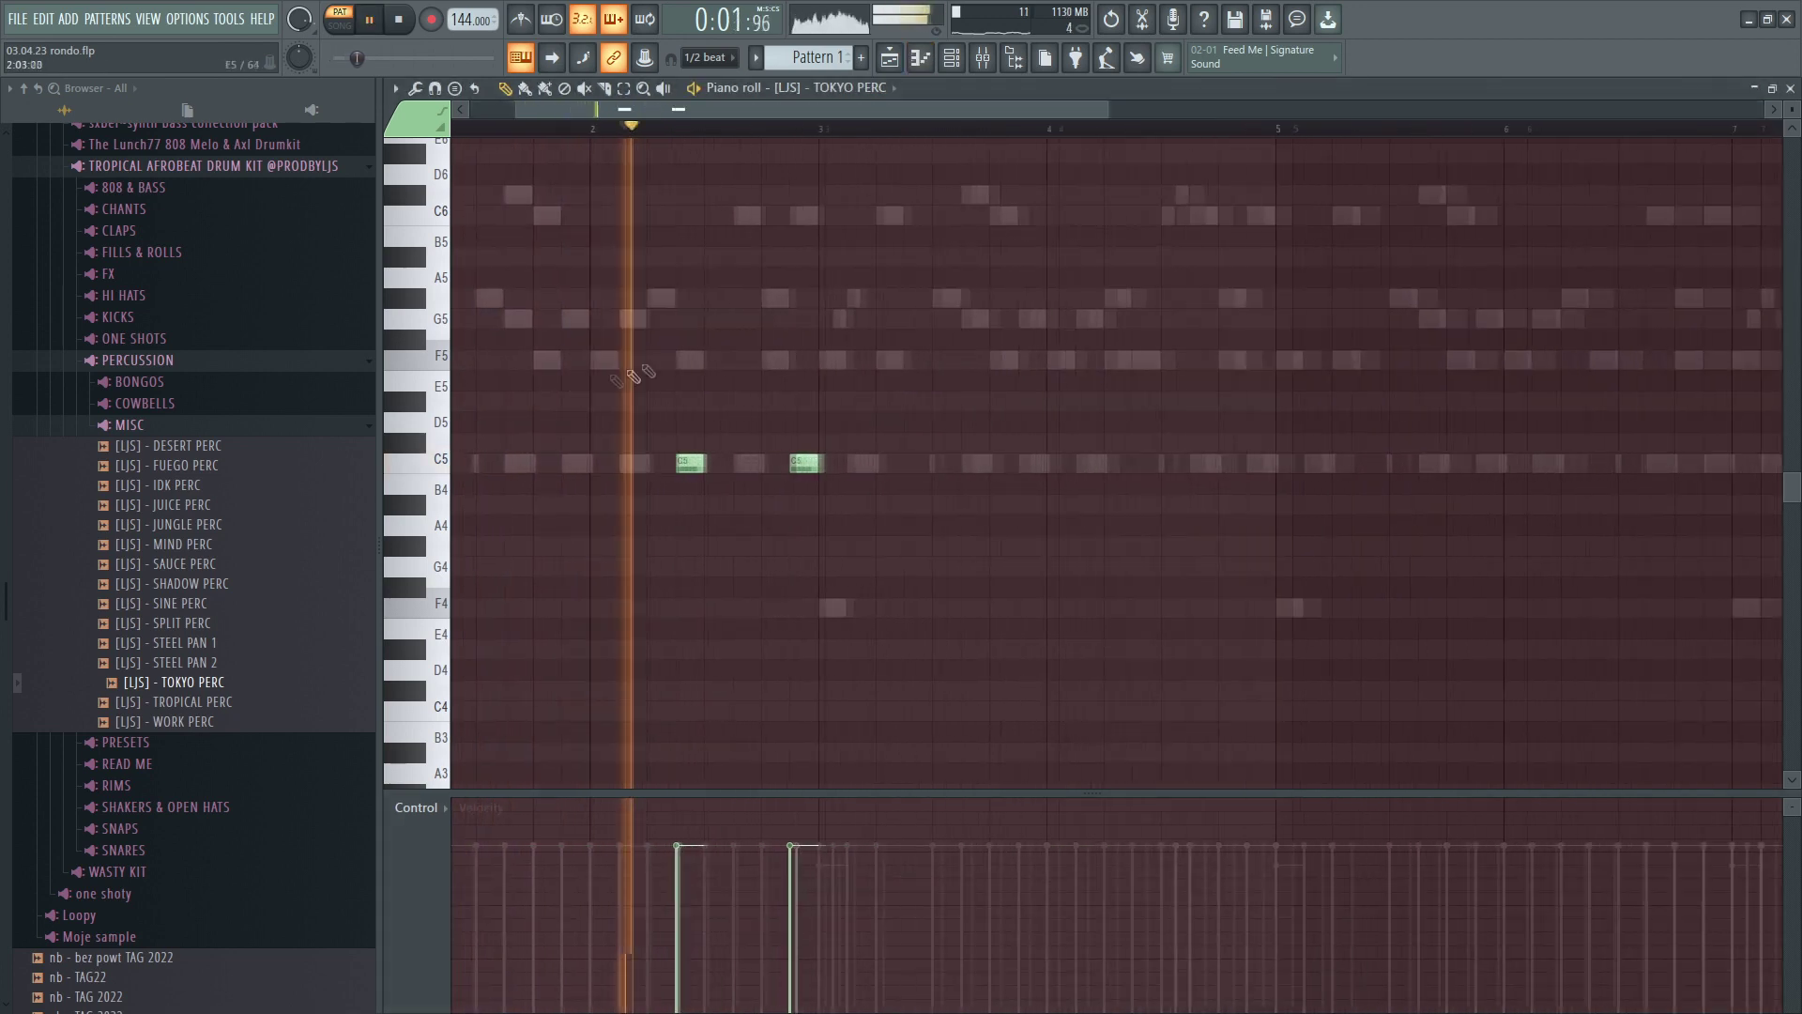
# Repeat the two-bar TOKYO PERC rhythm through bar 8 by duplicating bars 1–2 and then bars 1–4.
pyautogui.scroll(-3, 835, 296)
pyautogui.moveTo(711, 130); pyautogui.dragTo(169, 148)
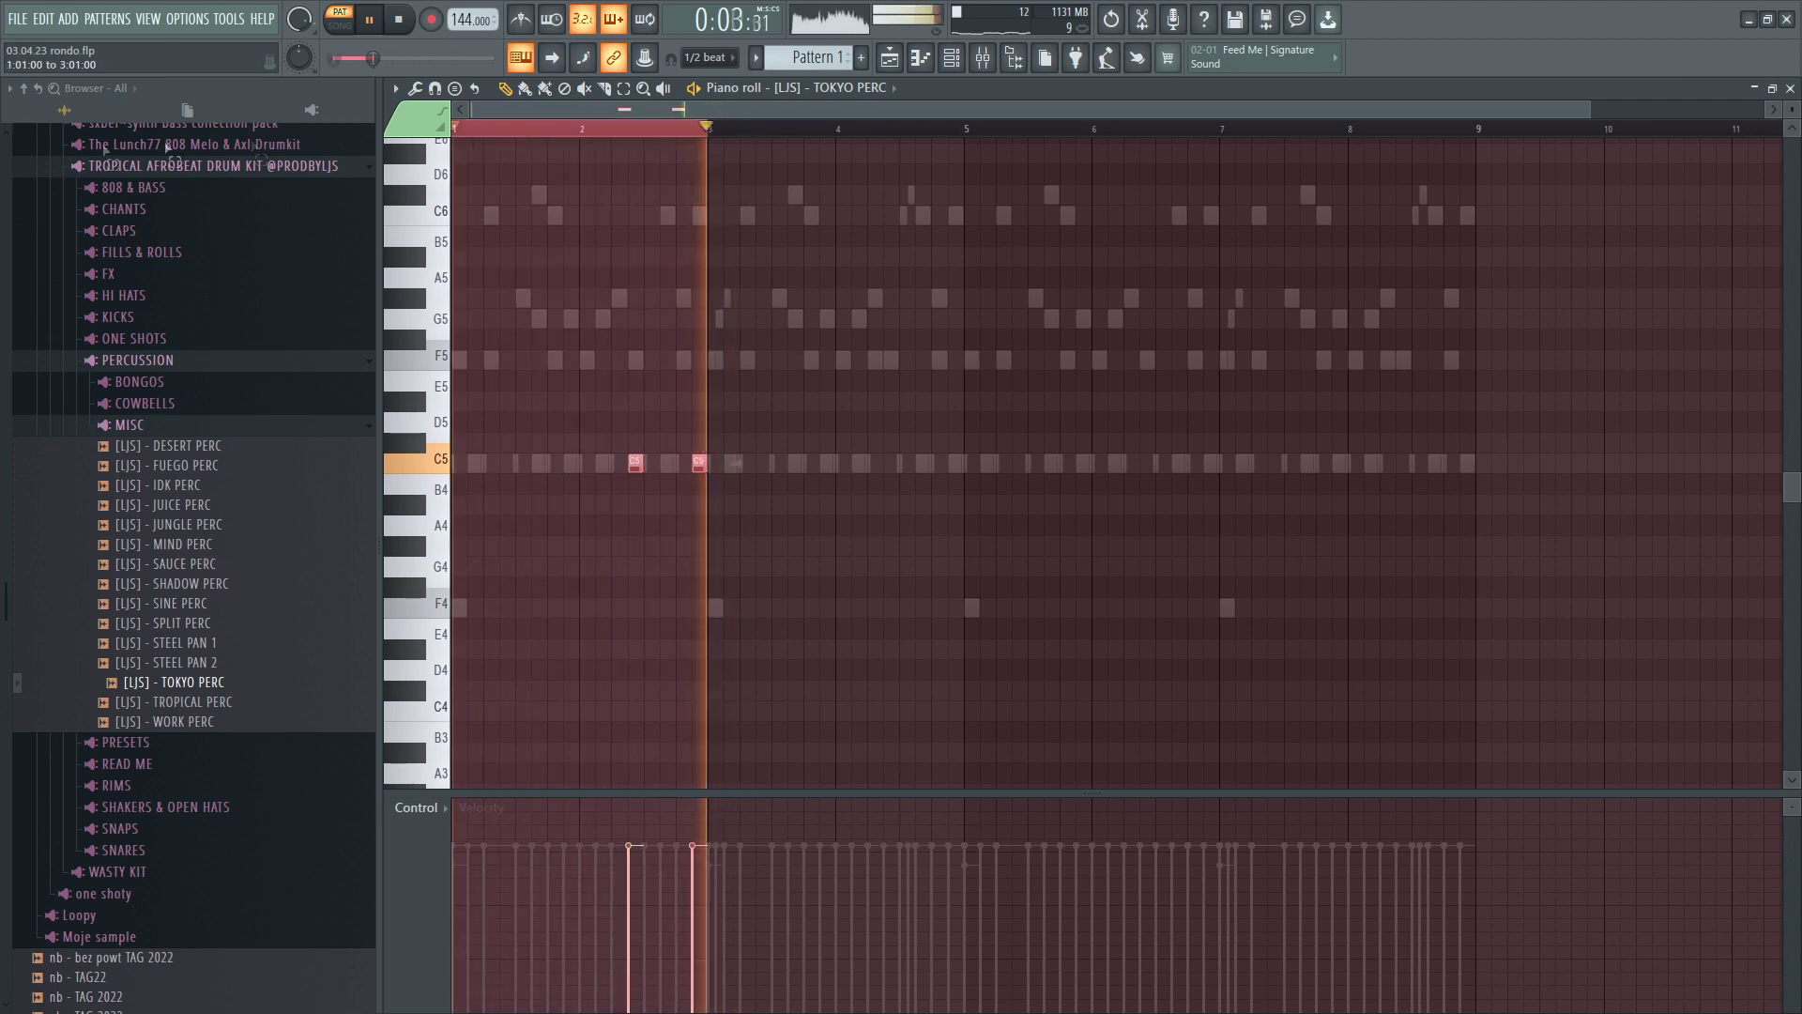
pyautogui.hotkey('ctrl', 'b')
pyautogui.moveTo(964, 130); pyautogui.dragTo(6, 145)
pyautogui.hotkey('ctrl', 'b')
pyautogui.scroll(5, 1061, 116)
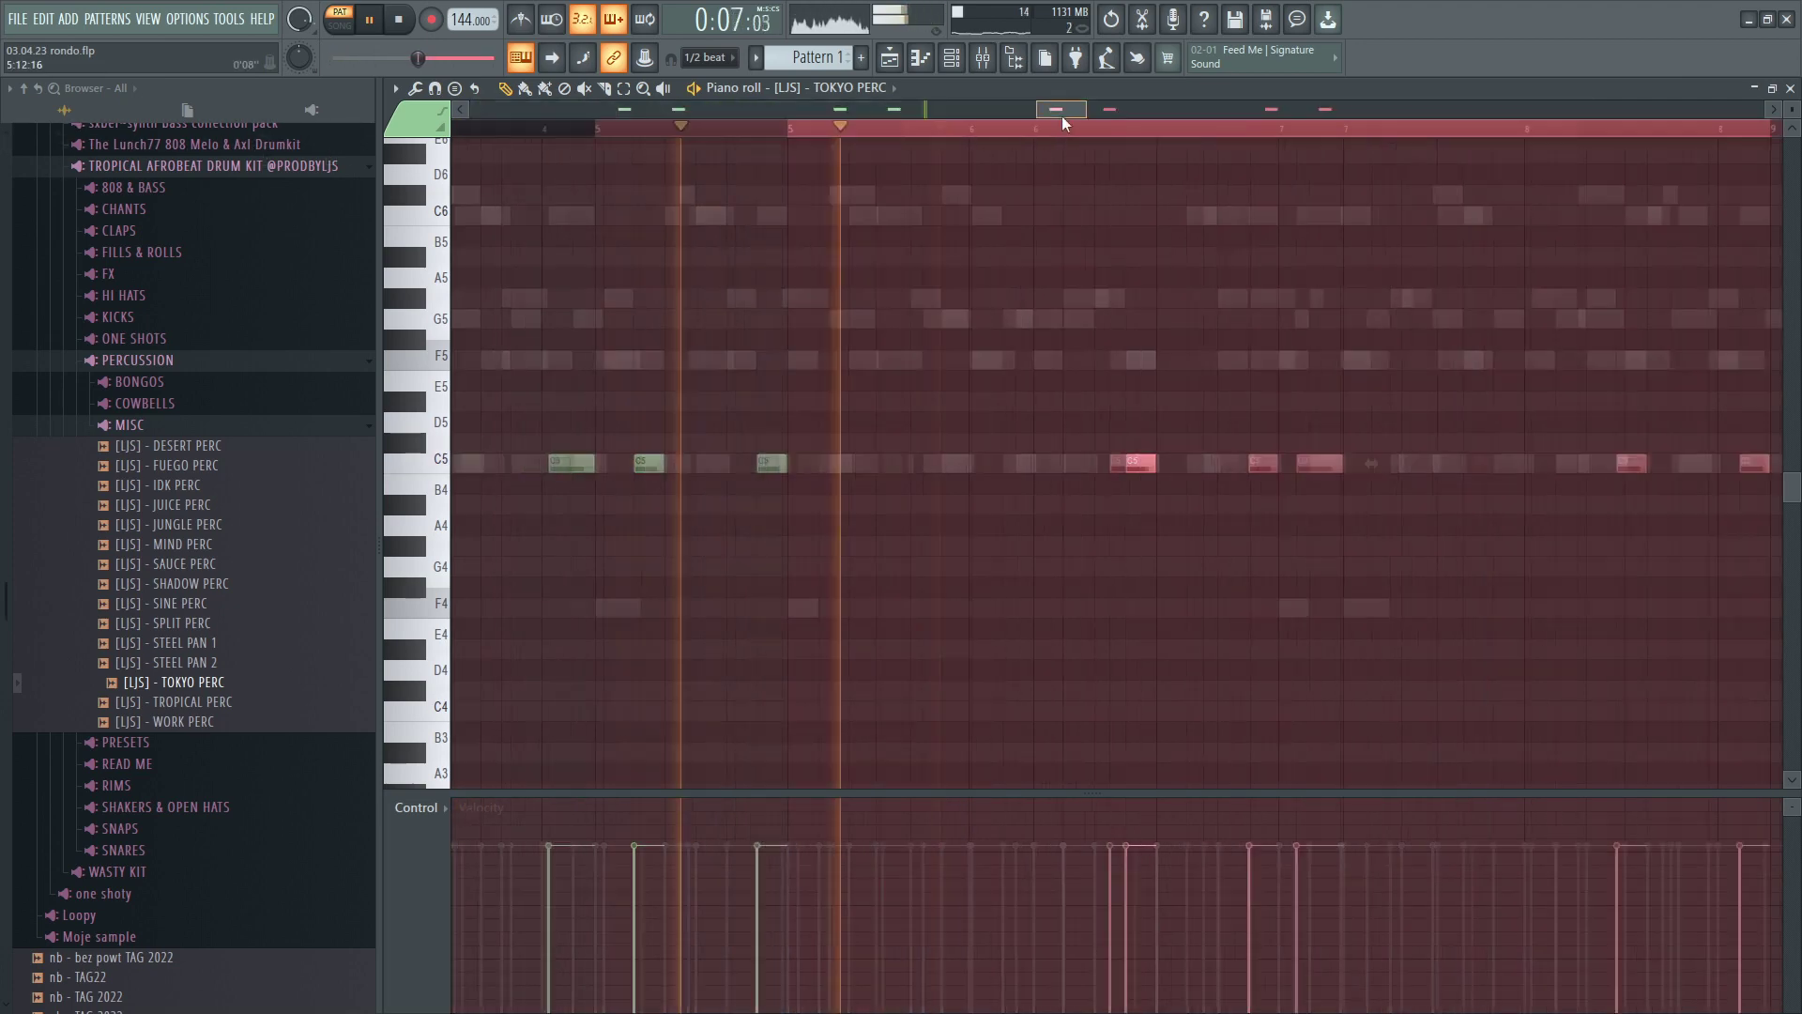
pyautogui.keyDown('ctrl'); pyautogui.click(1030, 193); pyautogui.keyUp('ctrl')
pyautogui.scroll(-5, 1030, 194)
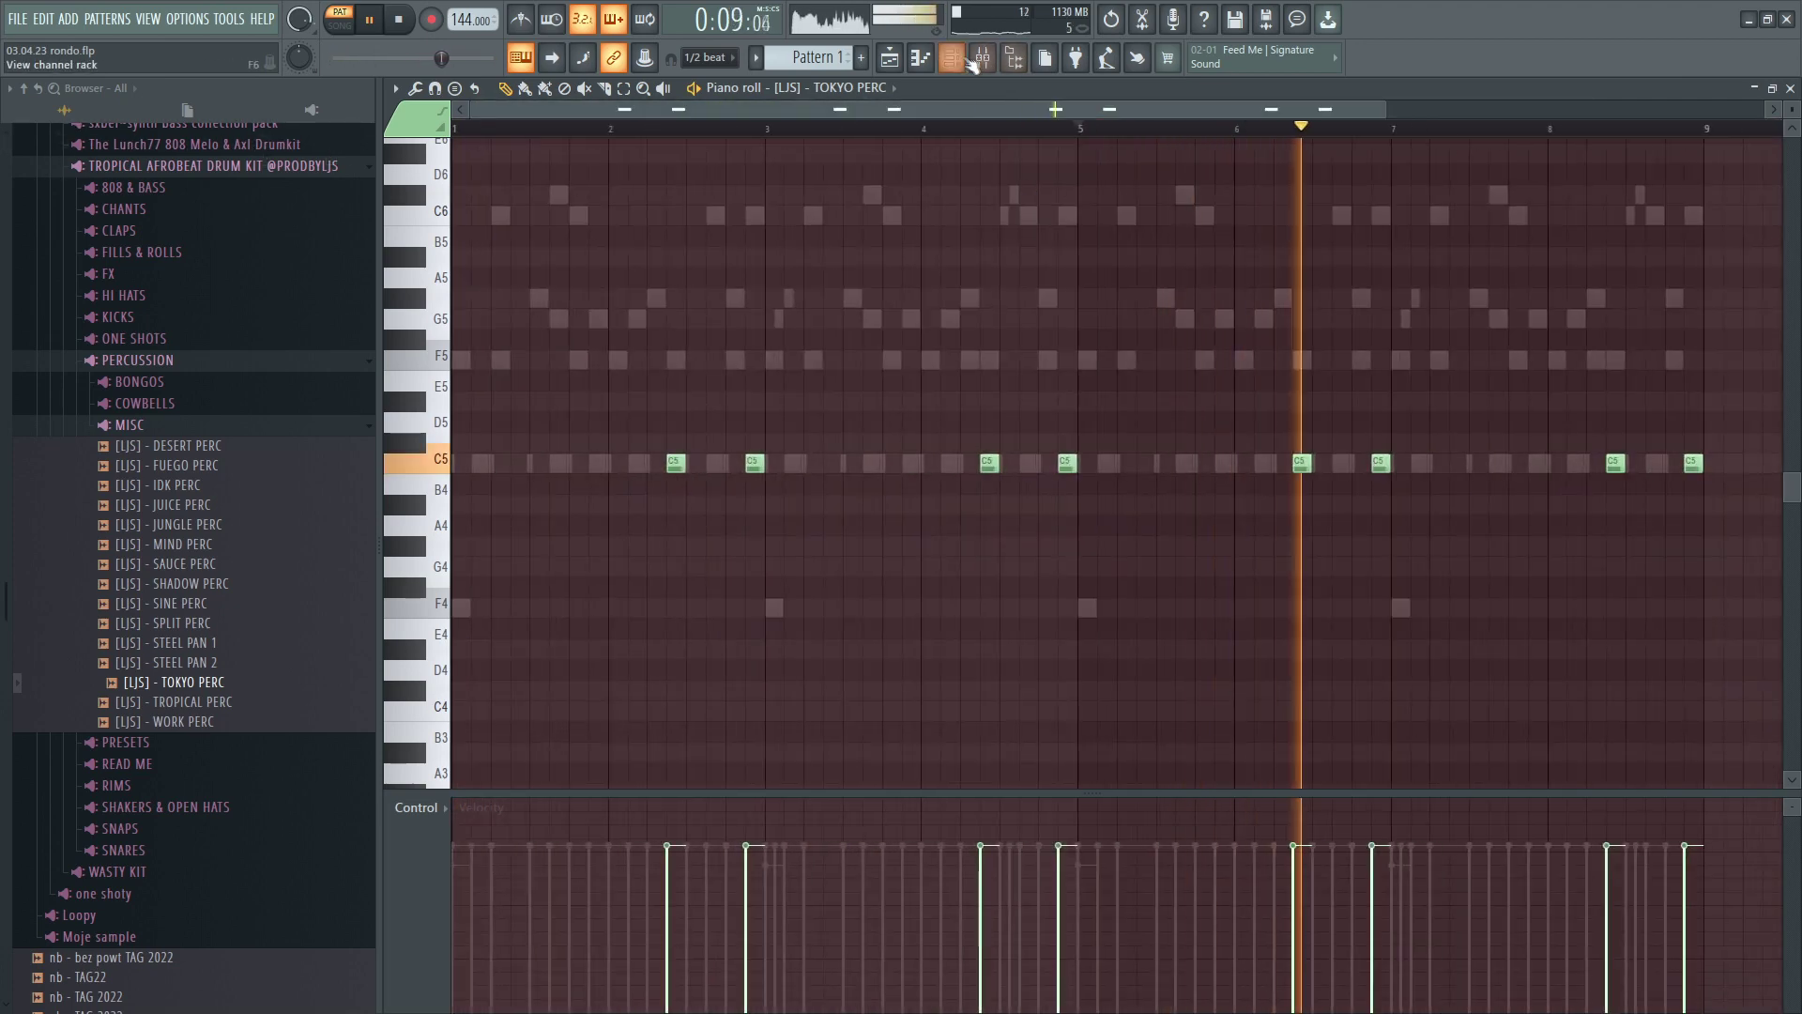
# Lower the level of mixer Insert 6, which carries TOKYO PERC.
pyautogui.press('F9')
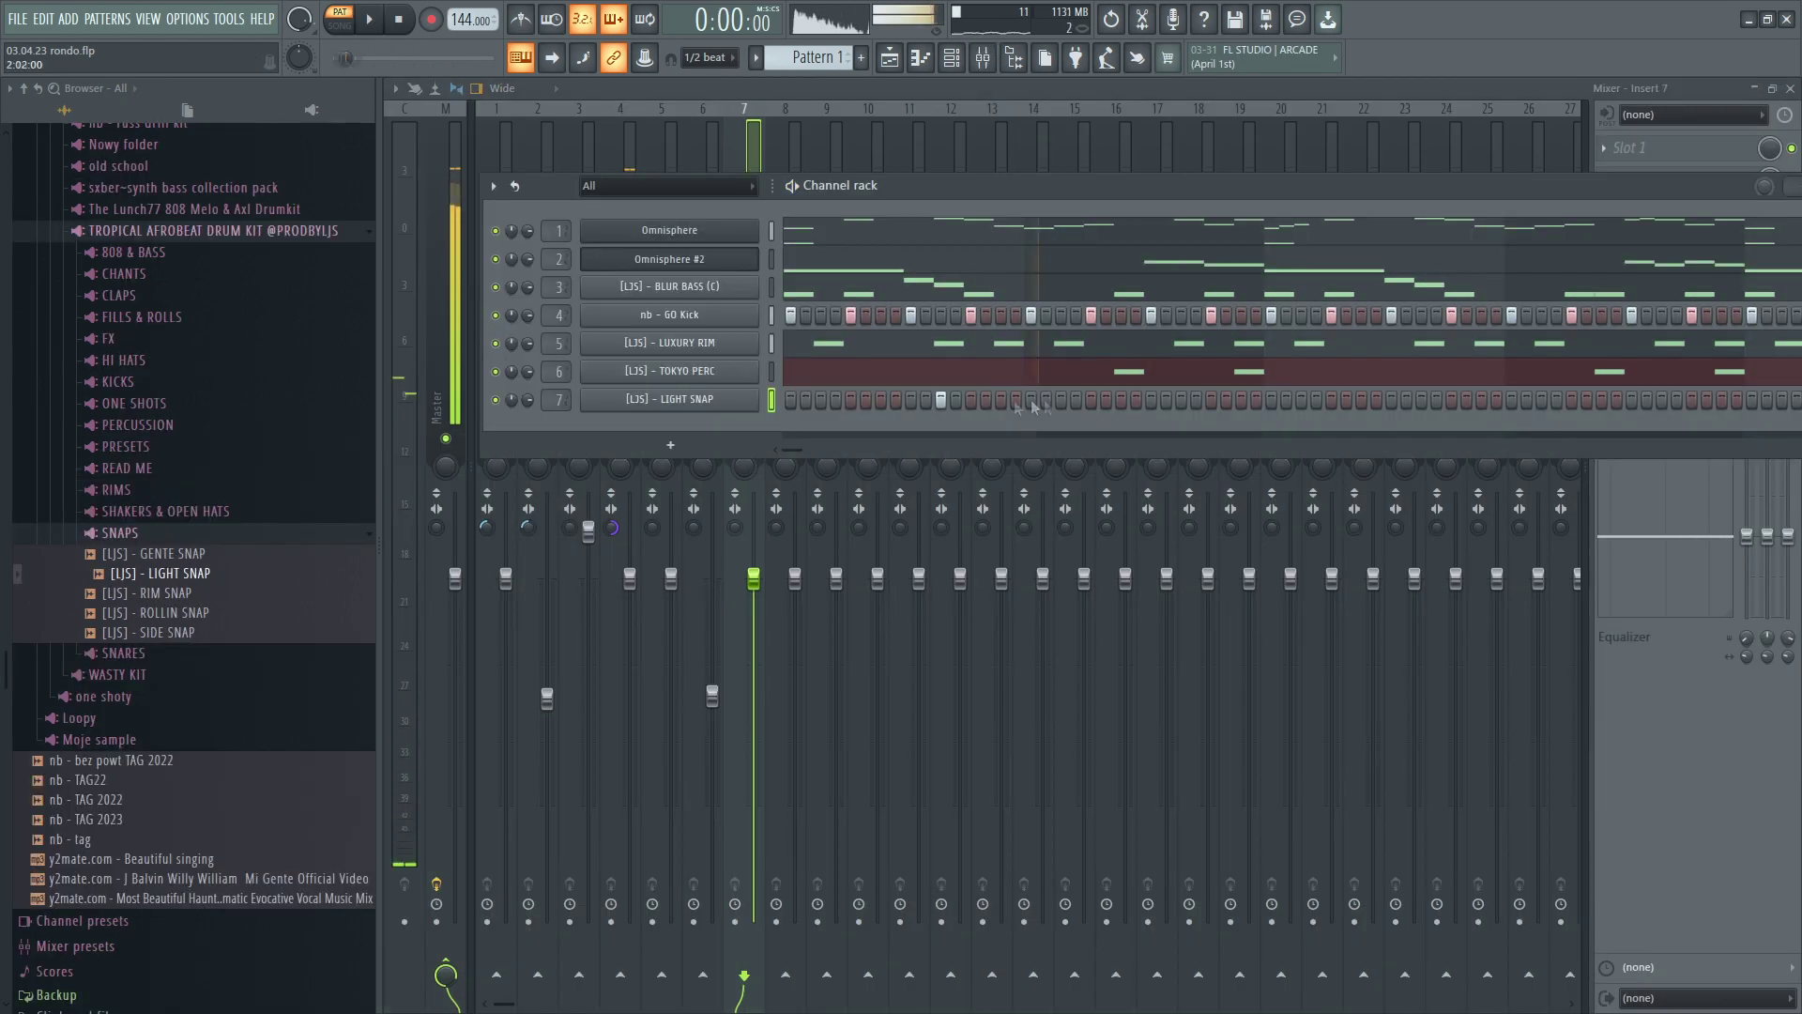
# Add LIGHT SNAP hits on steps 15, 27 and 31 while the pattern plays, and convert the channel's steps to piano roll notes.
pyautogui.press('space')
pyautogui.click(1000, 399)
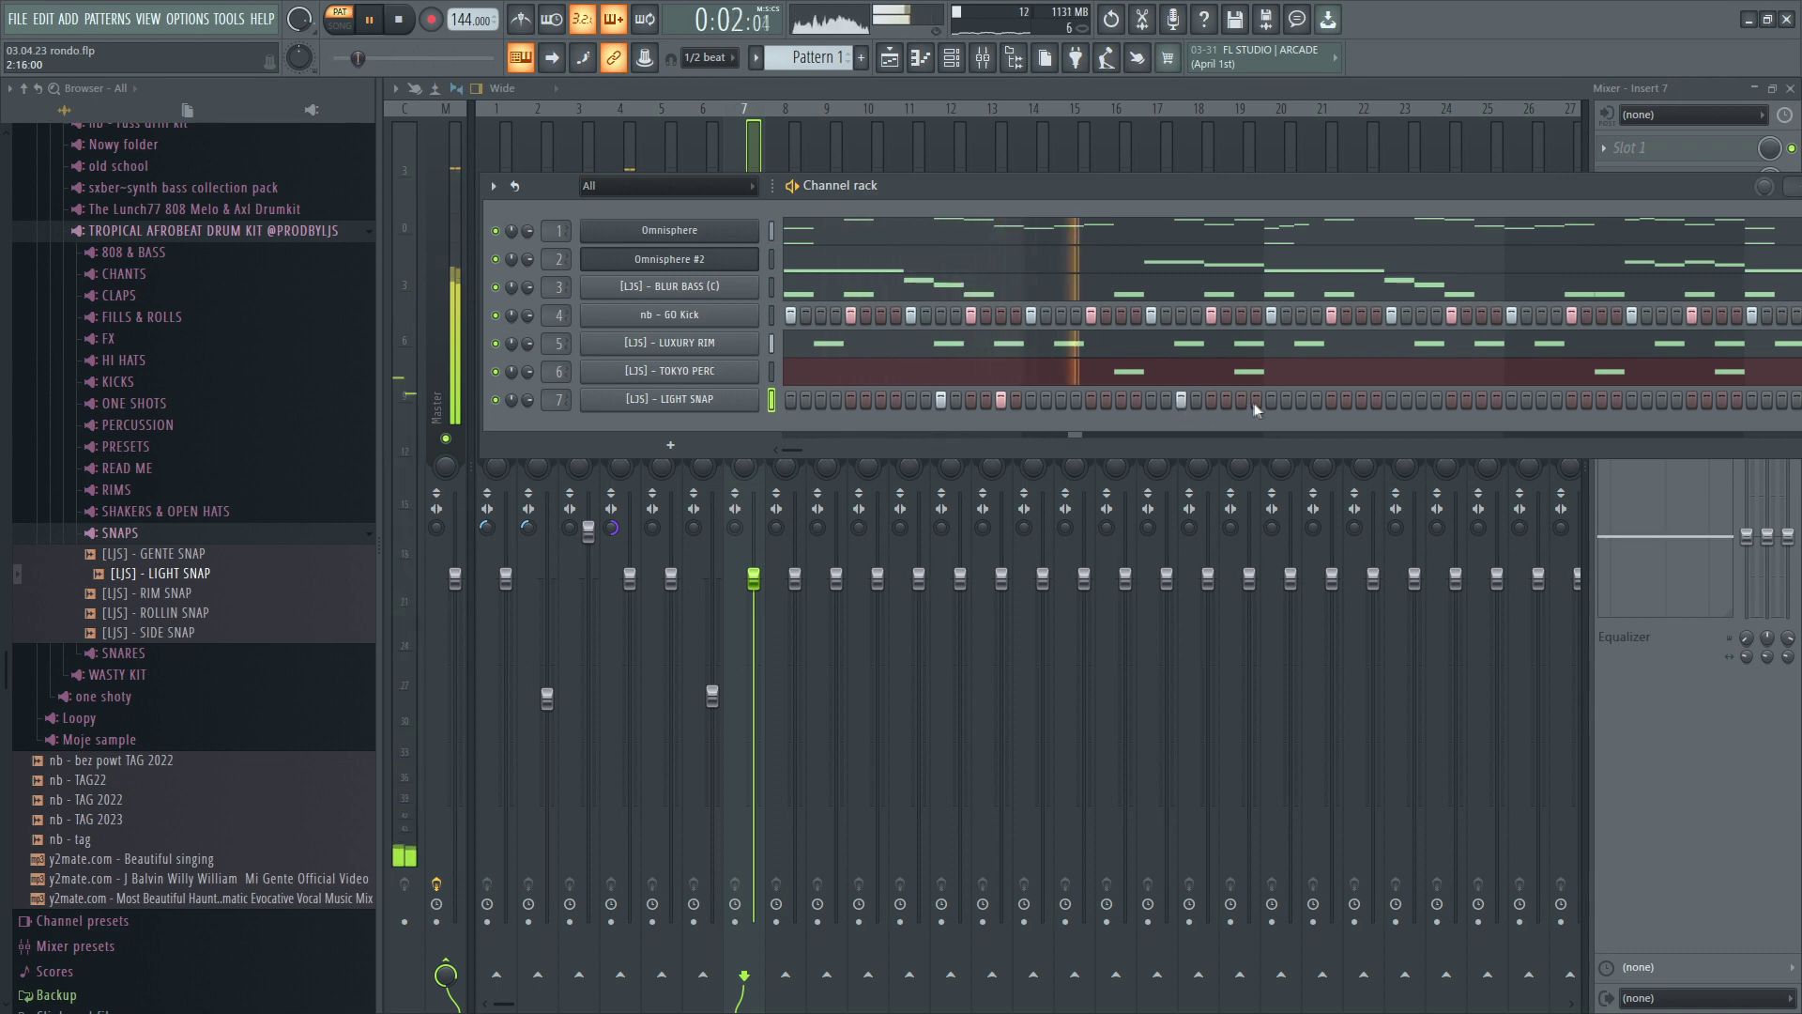
pyautogui.rightClick(751, 399)
pyautogui.click(798, 400)
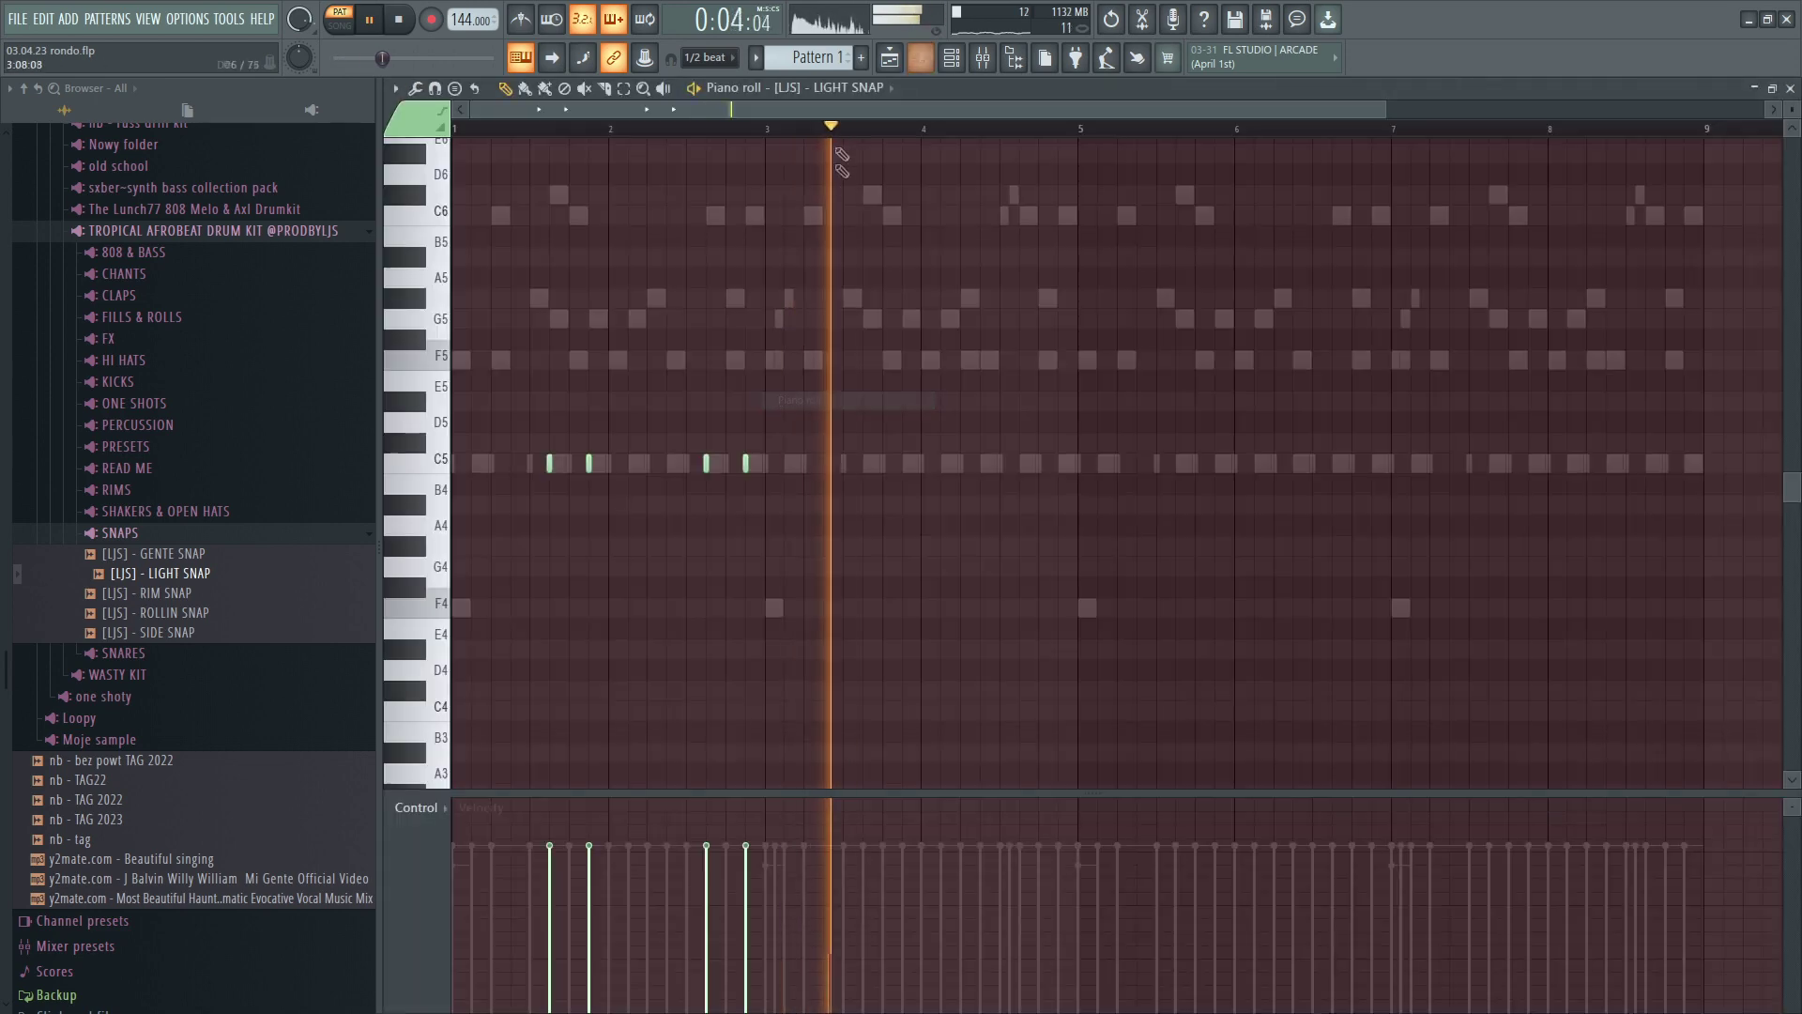
# Quantize the LIGHT SNAP notes and repeat their two-bar rhythm through bar 8 by duplicating bars 1–2 and then bars 1–4.
pyautogui.click(763, 131)
pyautogui.hotkey('ctrl', 'a')
pyautogui.hotkey('ctrl', 'b')
pyautogui.hotkey('ctrl', 'd')
pyautogui.hotkey('ctrl', 'q')
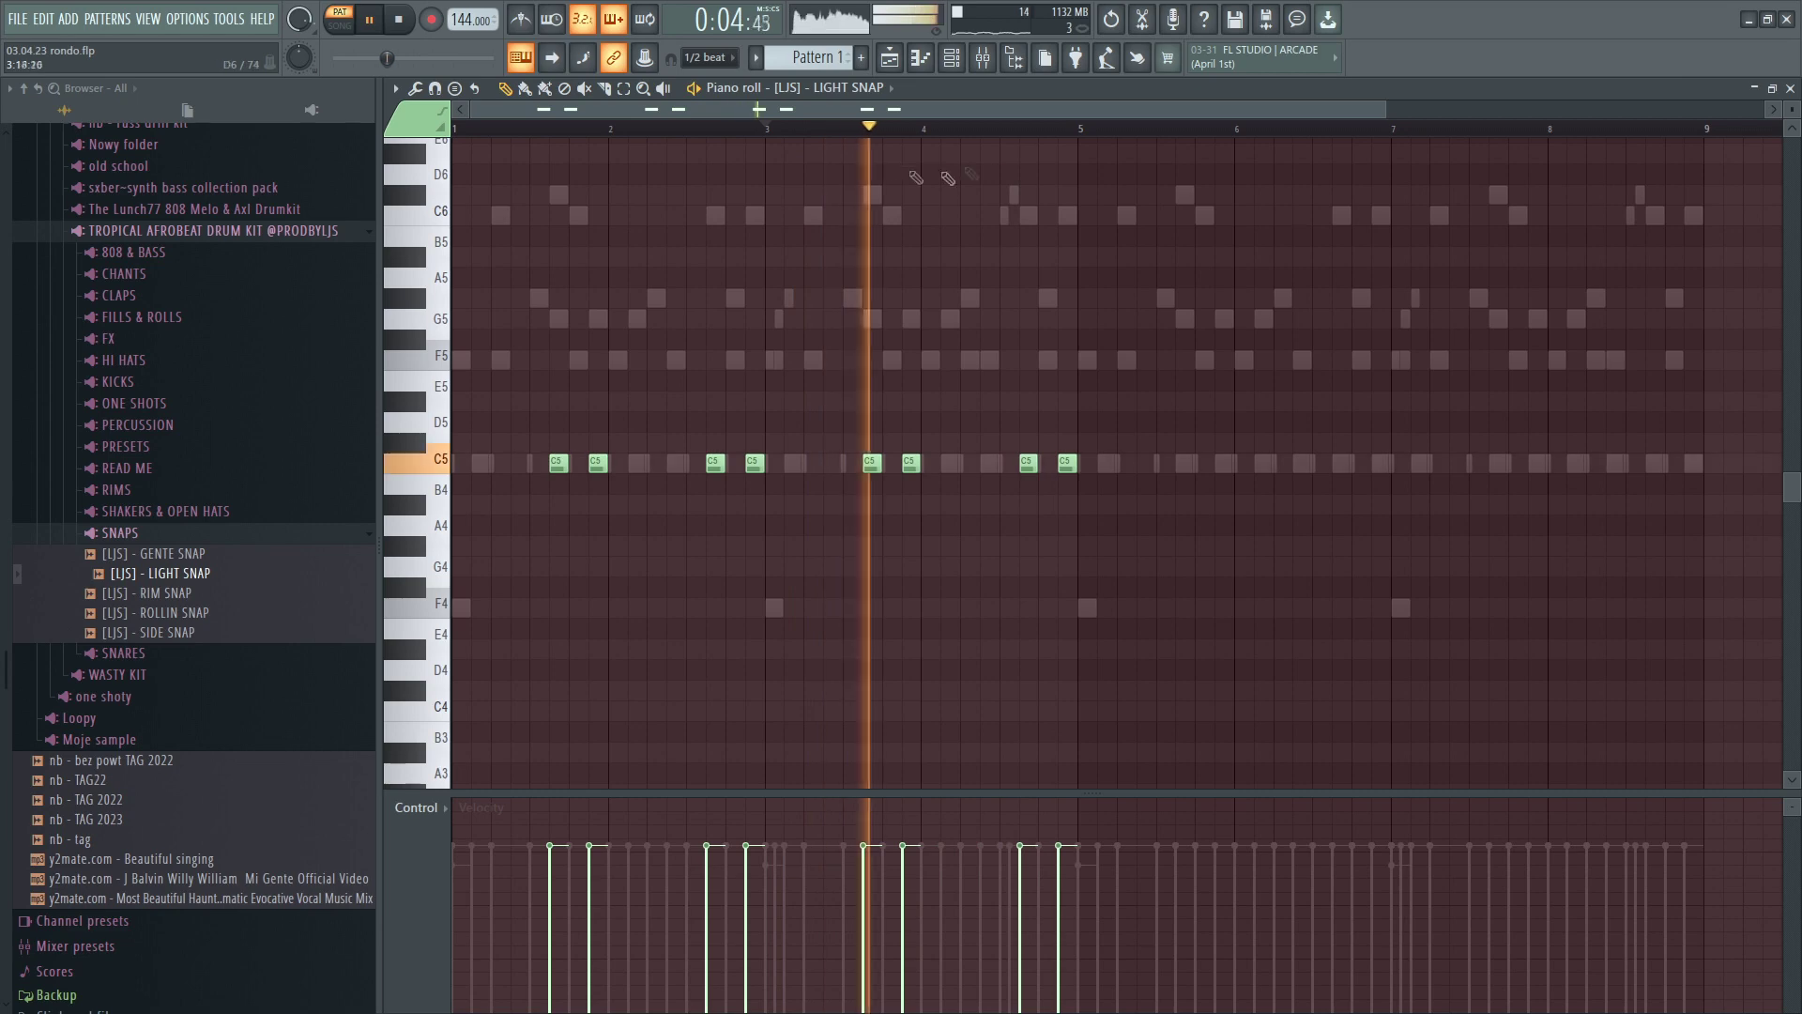
pyautogui.hotkey('ctrl', 'a')
pyautogui.hotkey('ctrl', 'b')
pyautogui.hotkey('ctrl', 'd')
# Pan mixer Insert 7, which carries LIGHT SNAP, slightly off-centre.
pyautogui.press('F9')
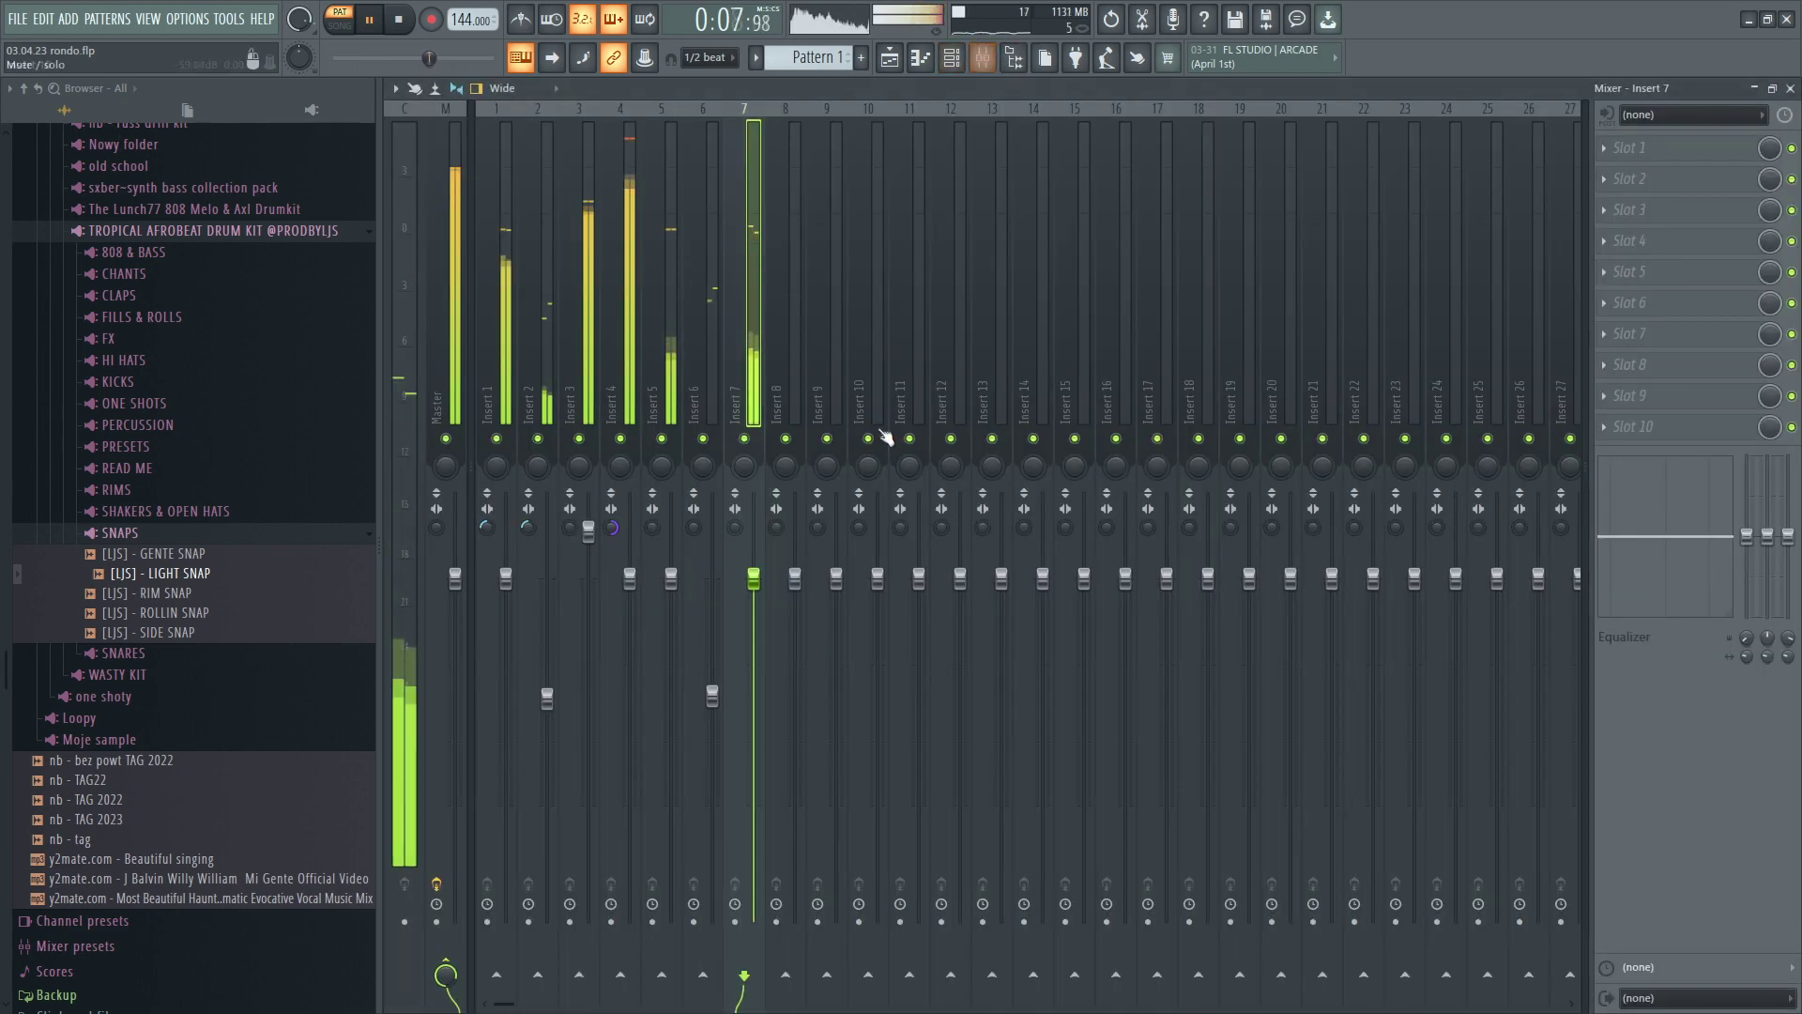
pyautogui.moveTo(741, 470); pyautogui.dragTo(744, 469)
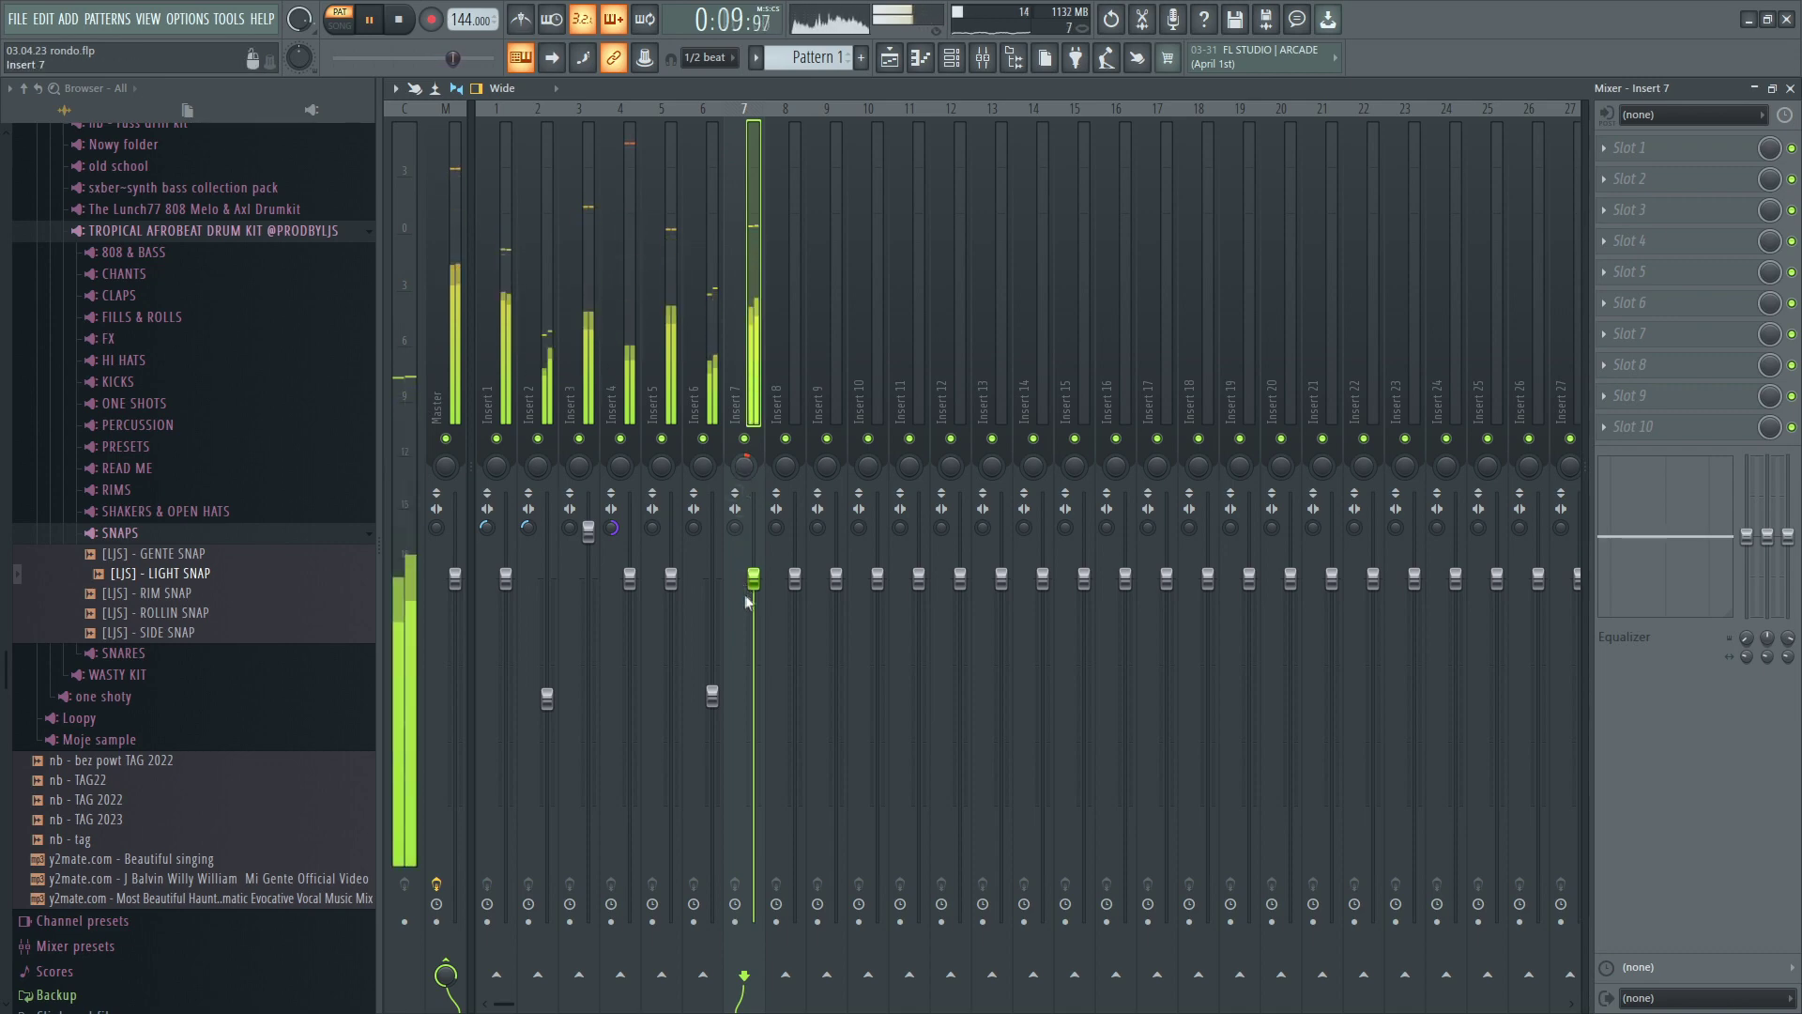
# Duplicate the playlist clips of bars 17–48 on all seven tracks into bars 49–80.
pyautogui.press('F7')
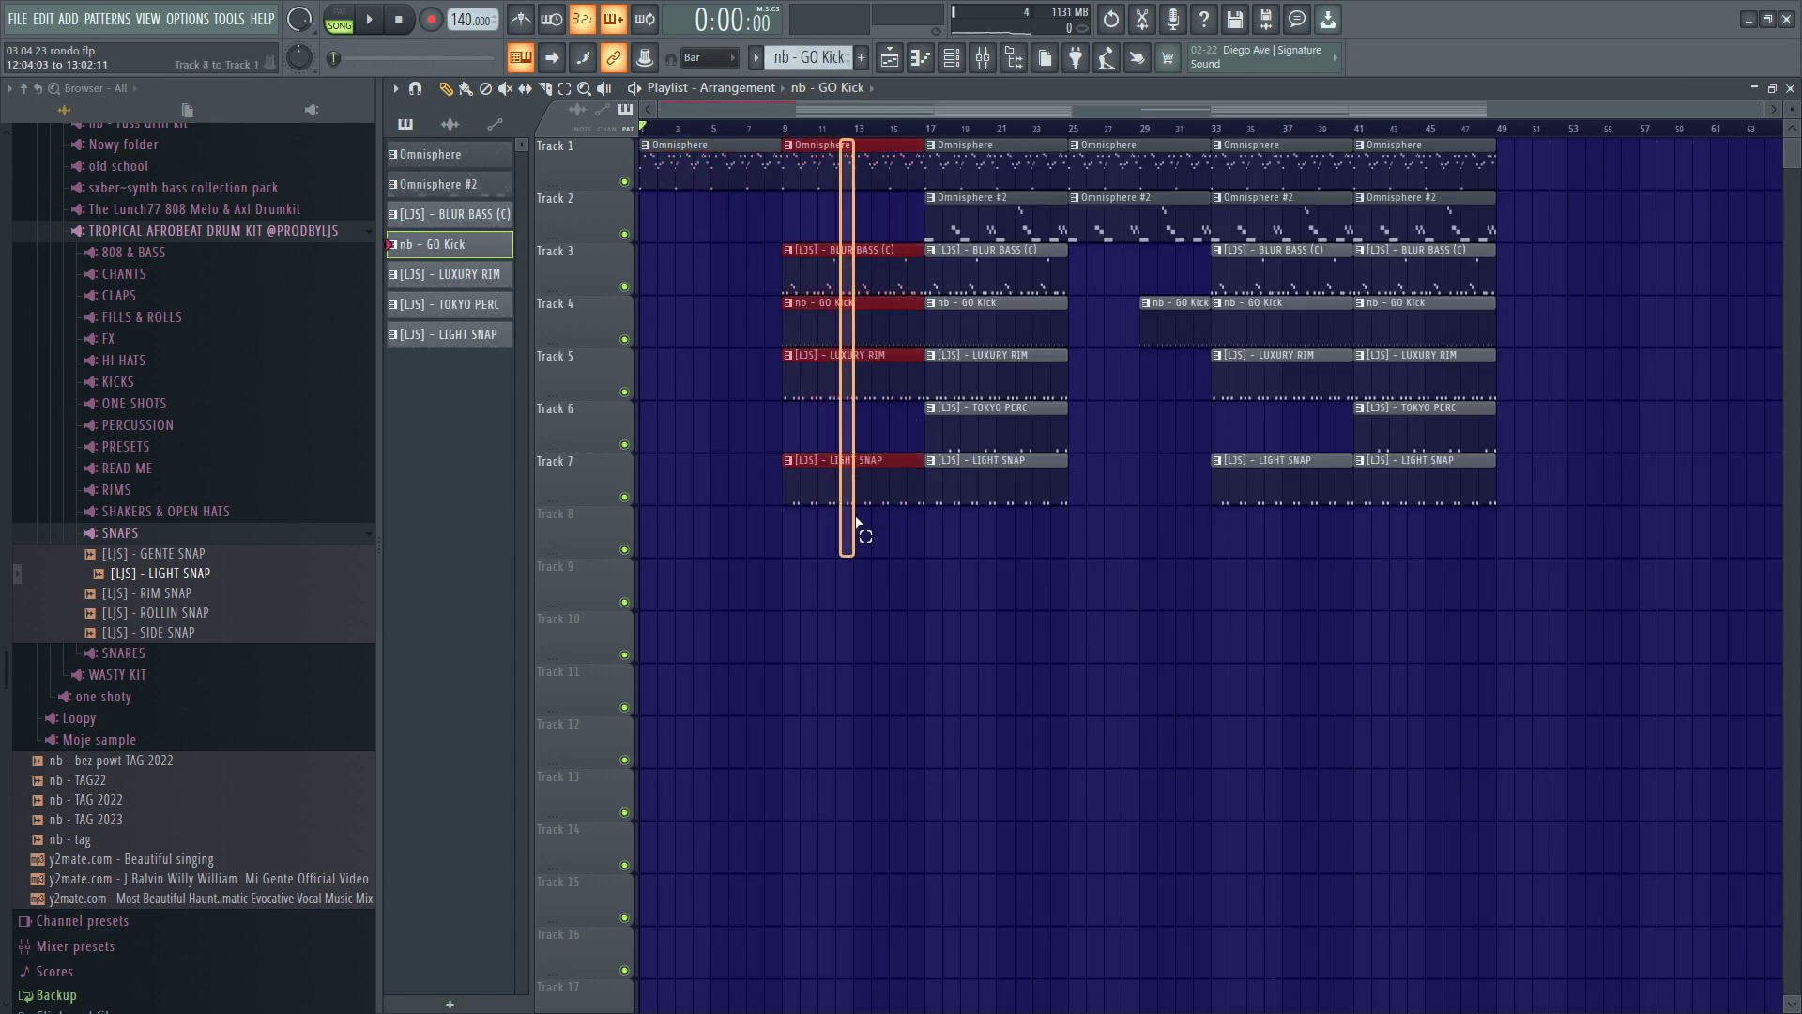
pyautogui.moveTo(1036, 554); pyautogui.dragTo(1029, 304)
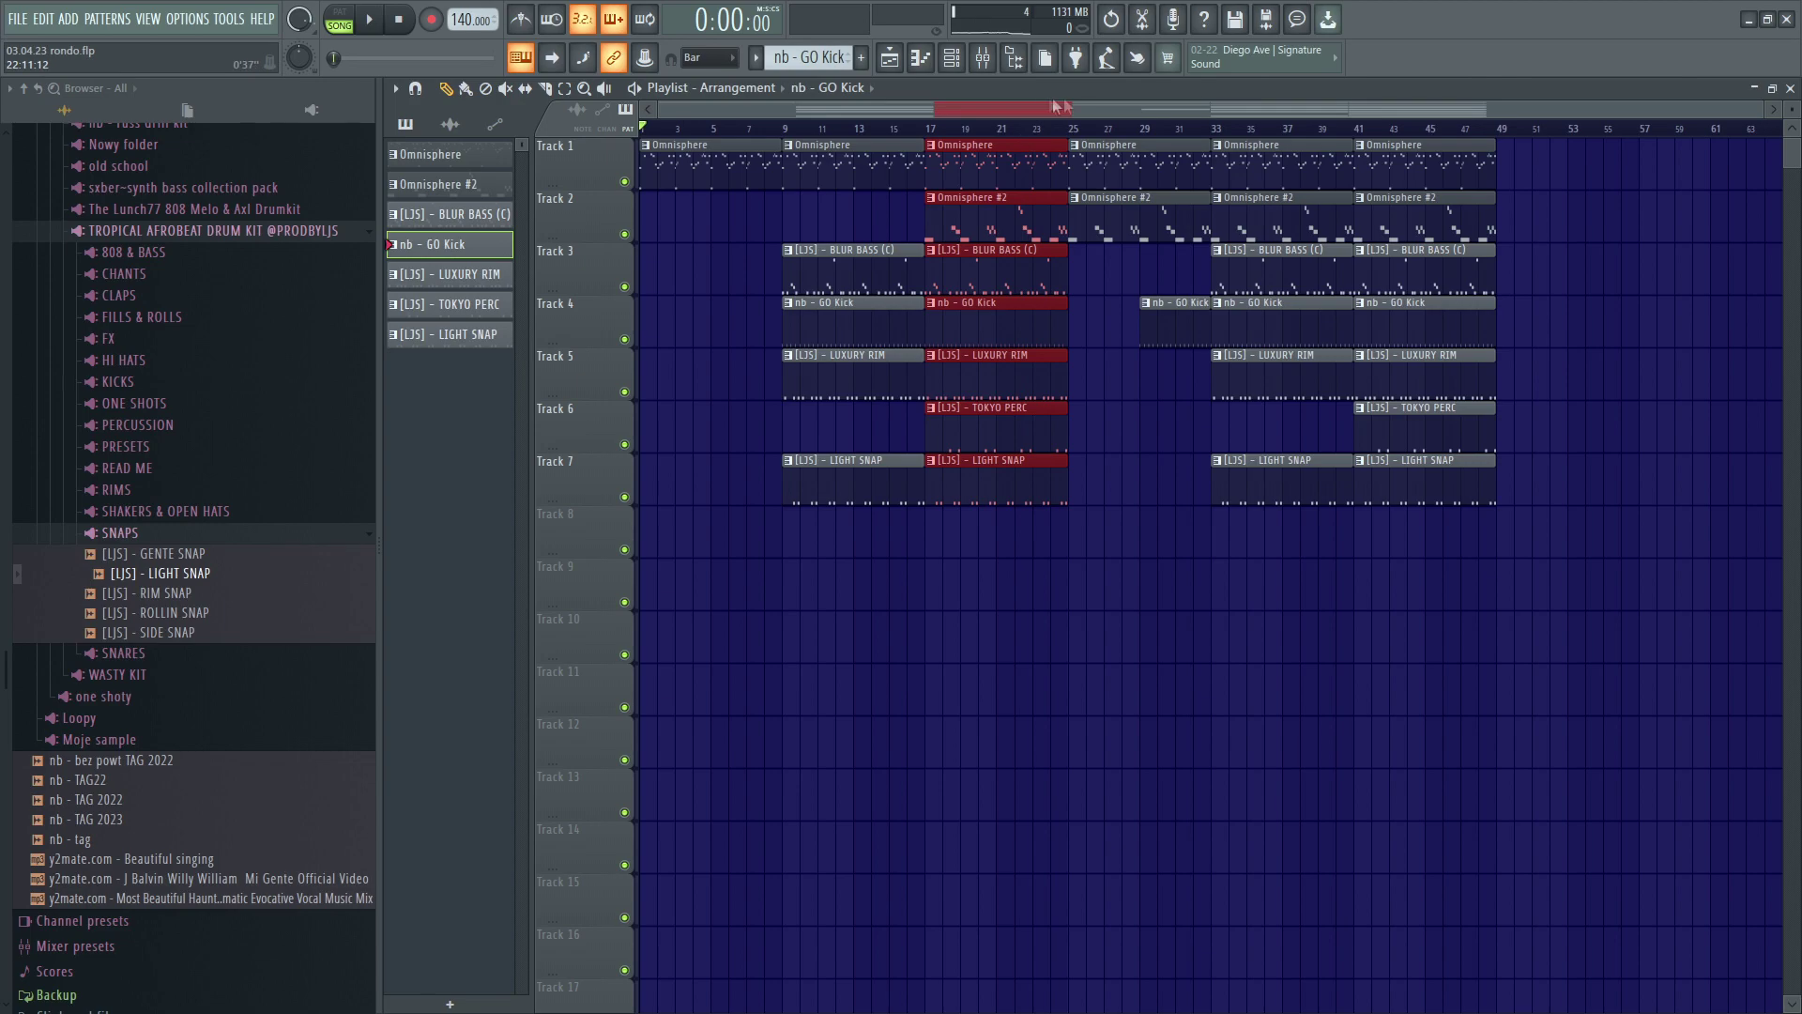
pyautogui.moveTo(1480, 149); pyautogui.dragTo(1138, 521)
pyautogui.hscroll(3, 1290, 175)
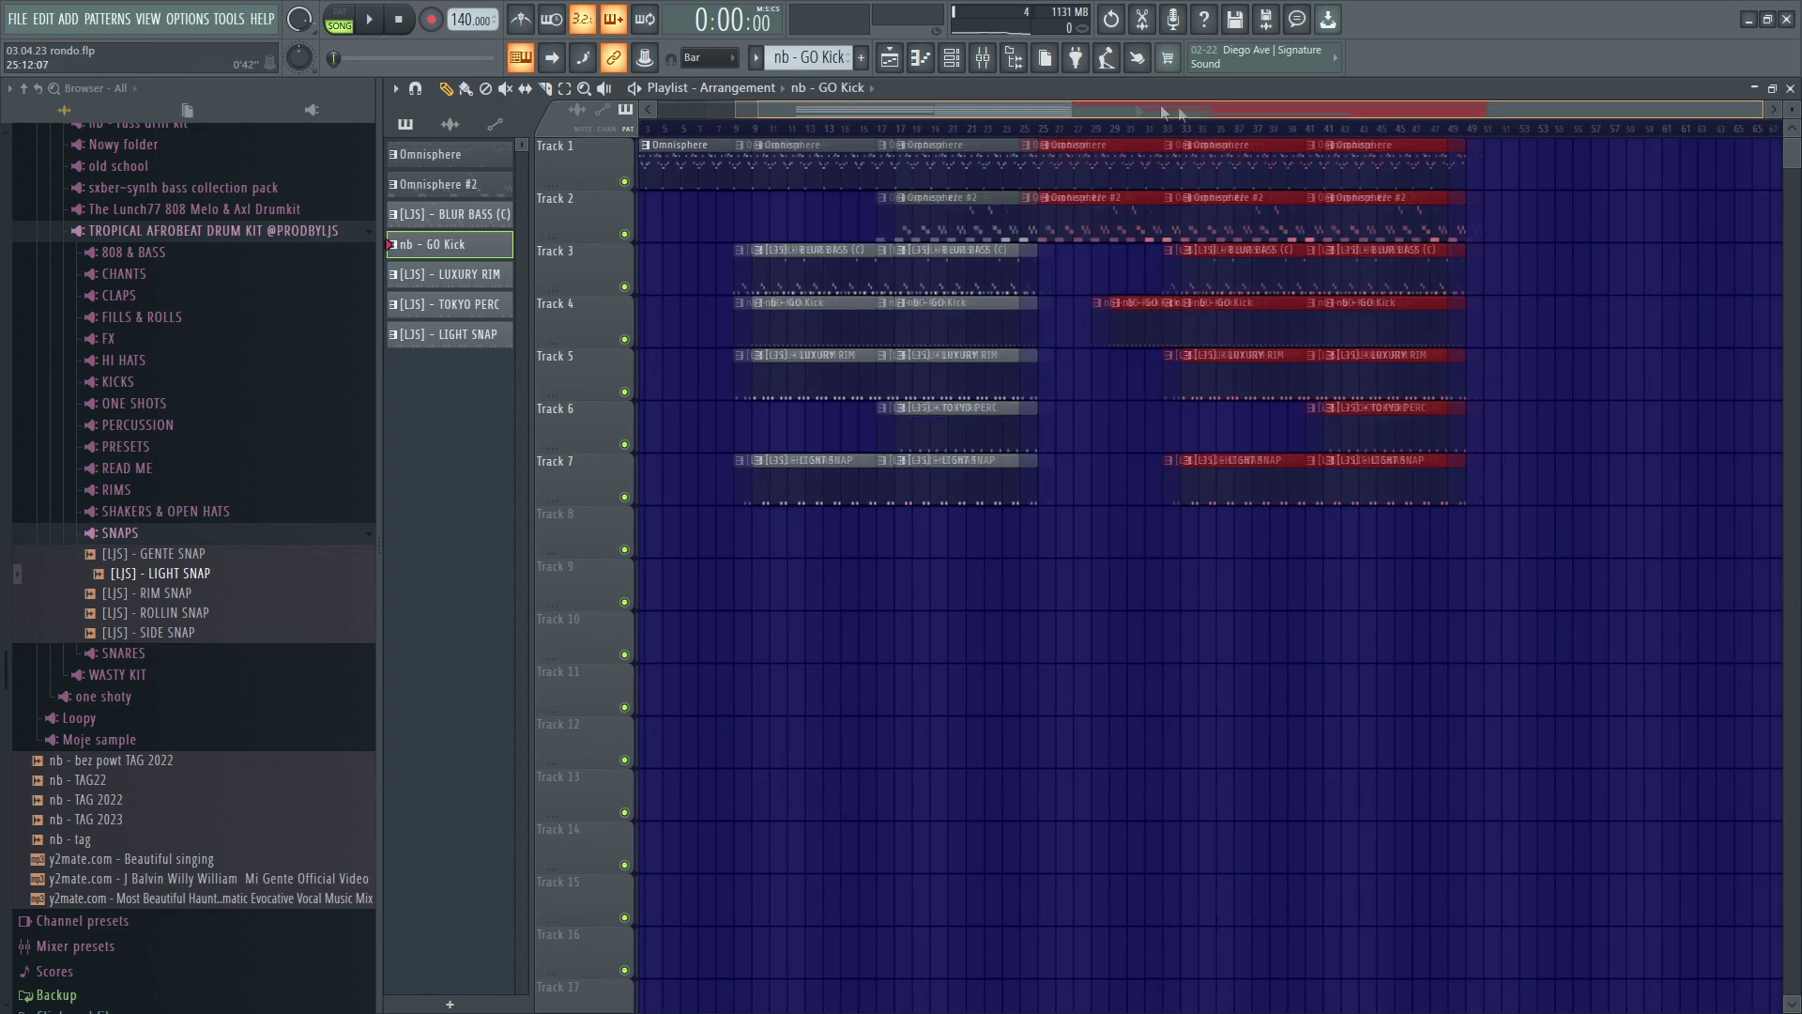
pyautogui.moveTo(1436, 166); pyautogui.dragTo(873, 552)
pyautogui.hotkey('ctrl', 'b')
pyautogui.scroll(-2, 1106, 427)
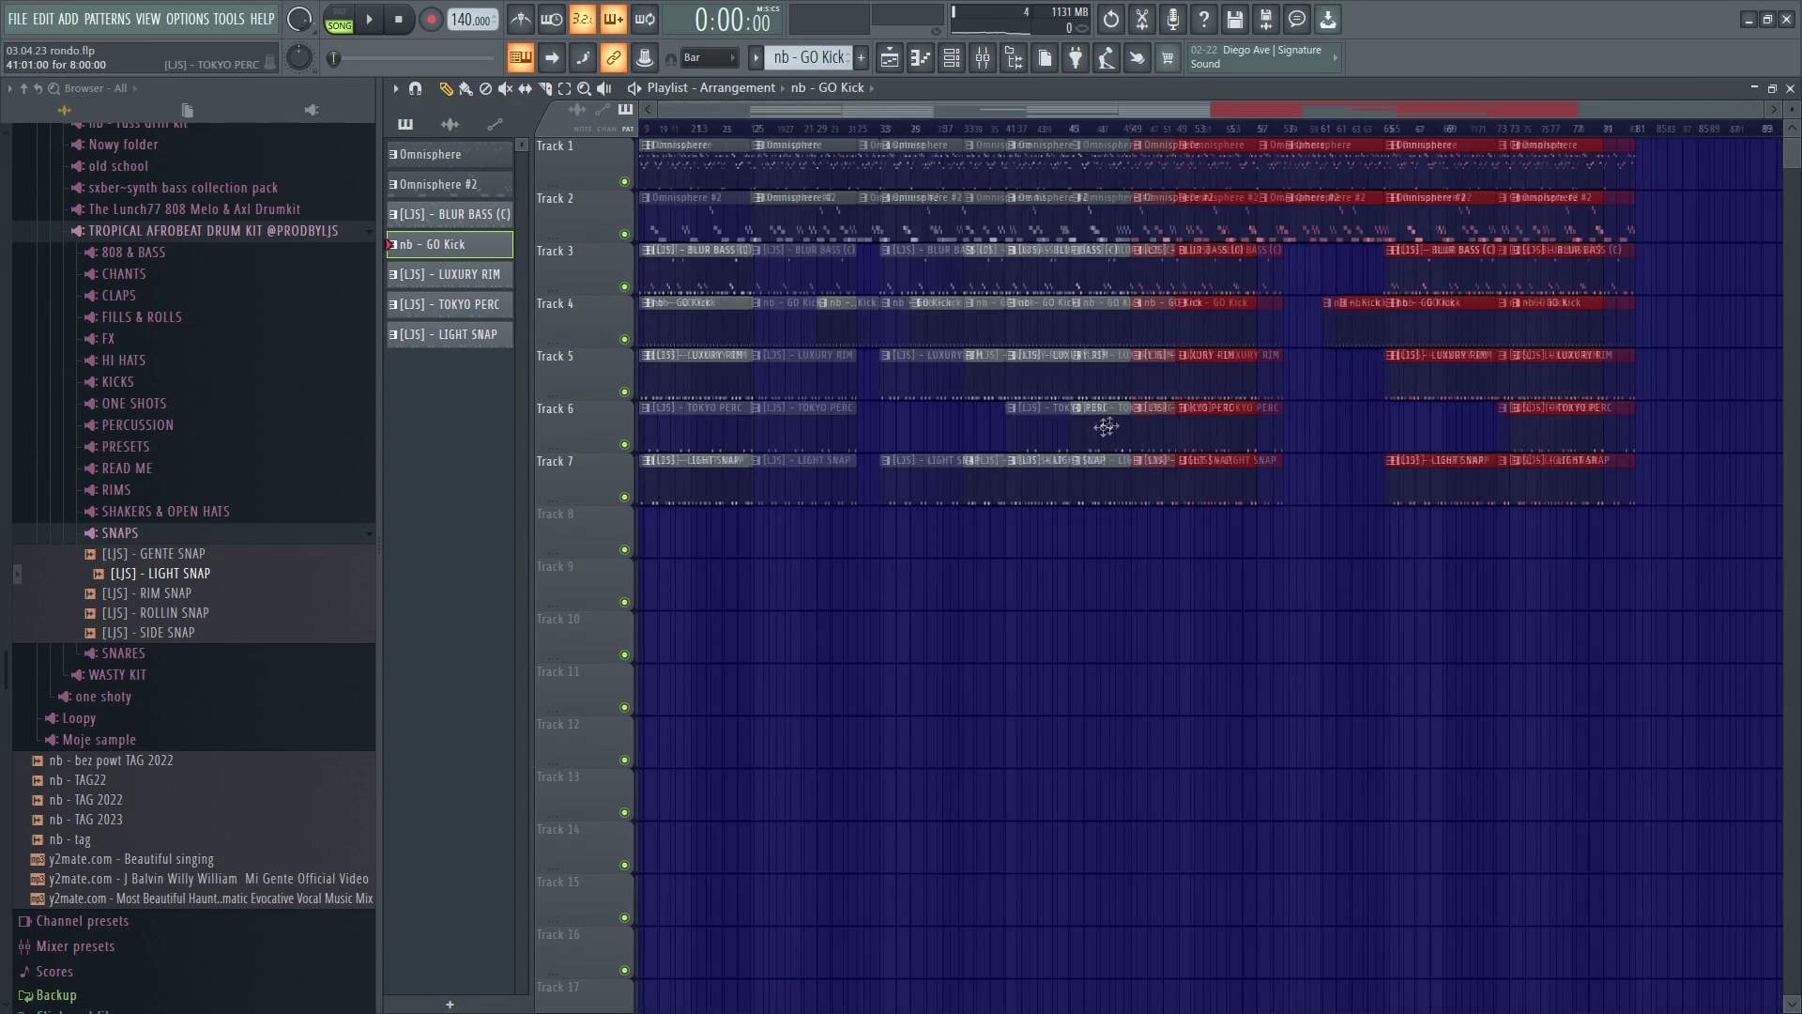
# Delete the Omnisphere #2 clip at bars 49–56 and extend the arrangement with clips for bars 81–104, leaving Omnisphere #2 out of bars 81–88.
pyautogui.scroll(2, 1334, 290)
pyautogui.click(1329, 279)
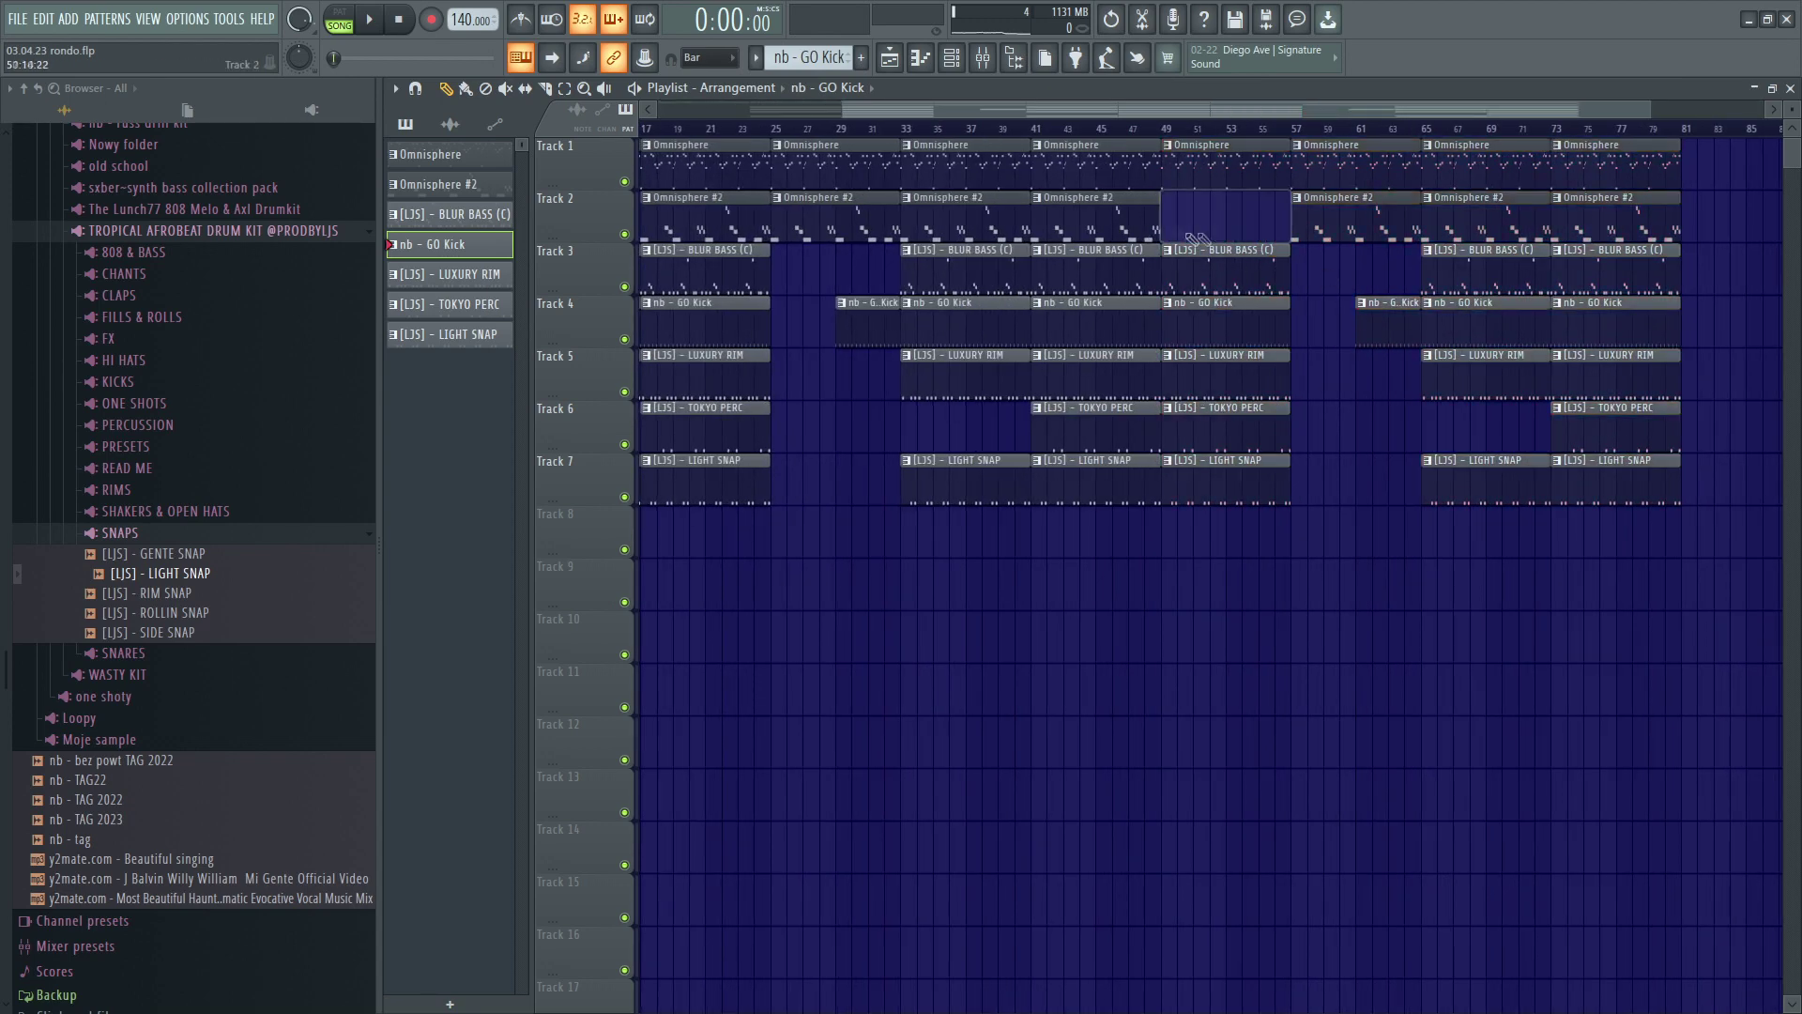
pyautogui.scroll(-2, 1305, 289)
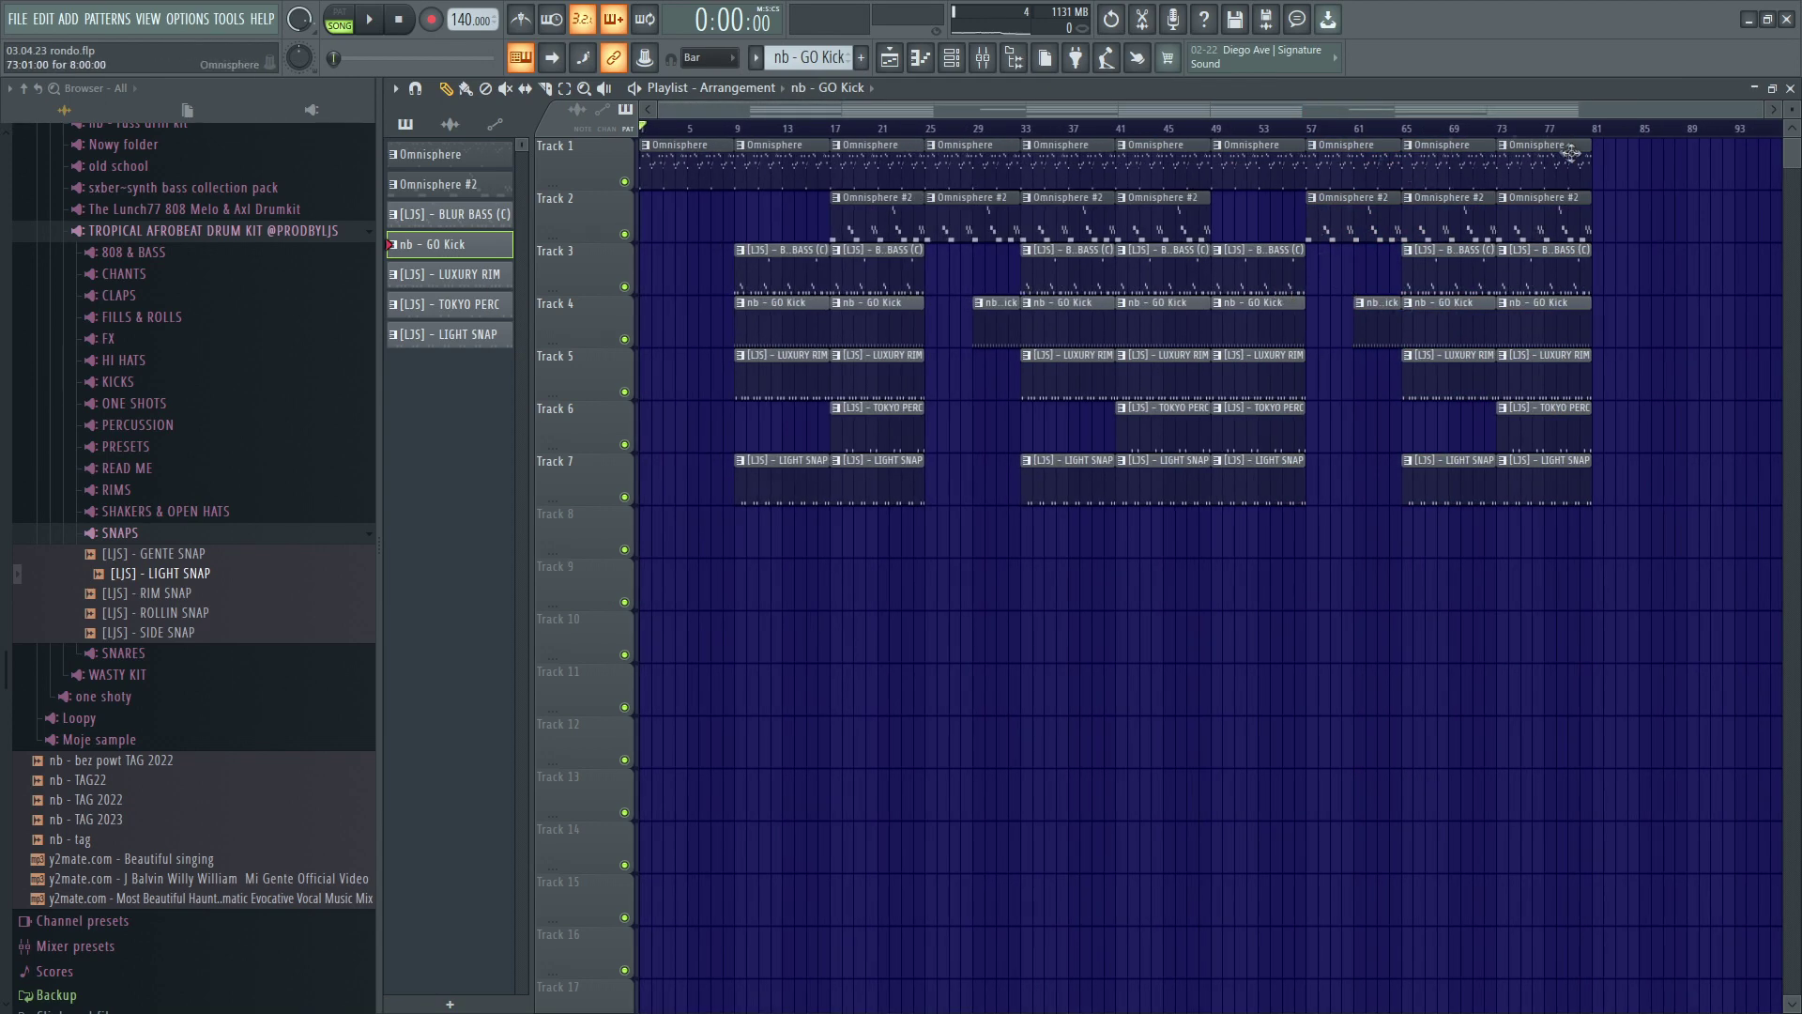
pyautogui.moveTo(1480, 114); pyautogui.dragTo(1563, 166)
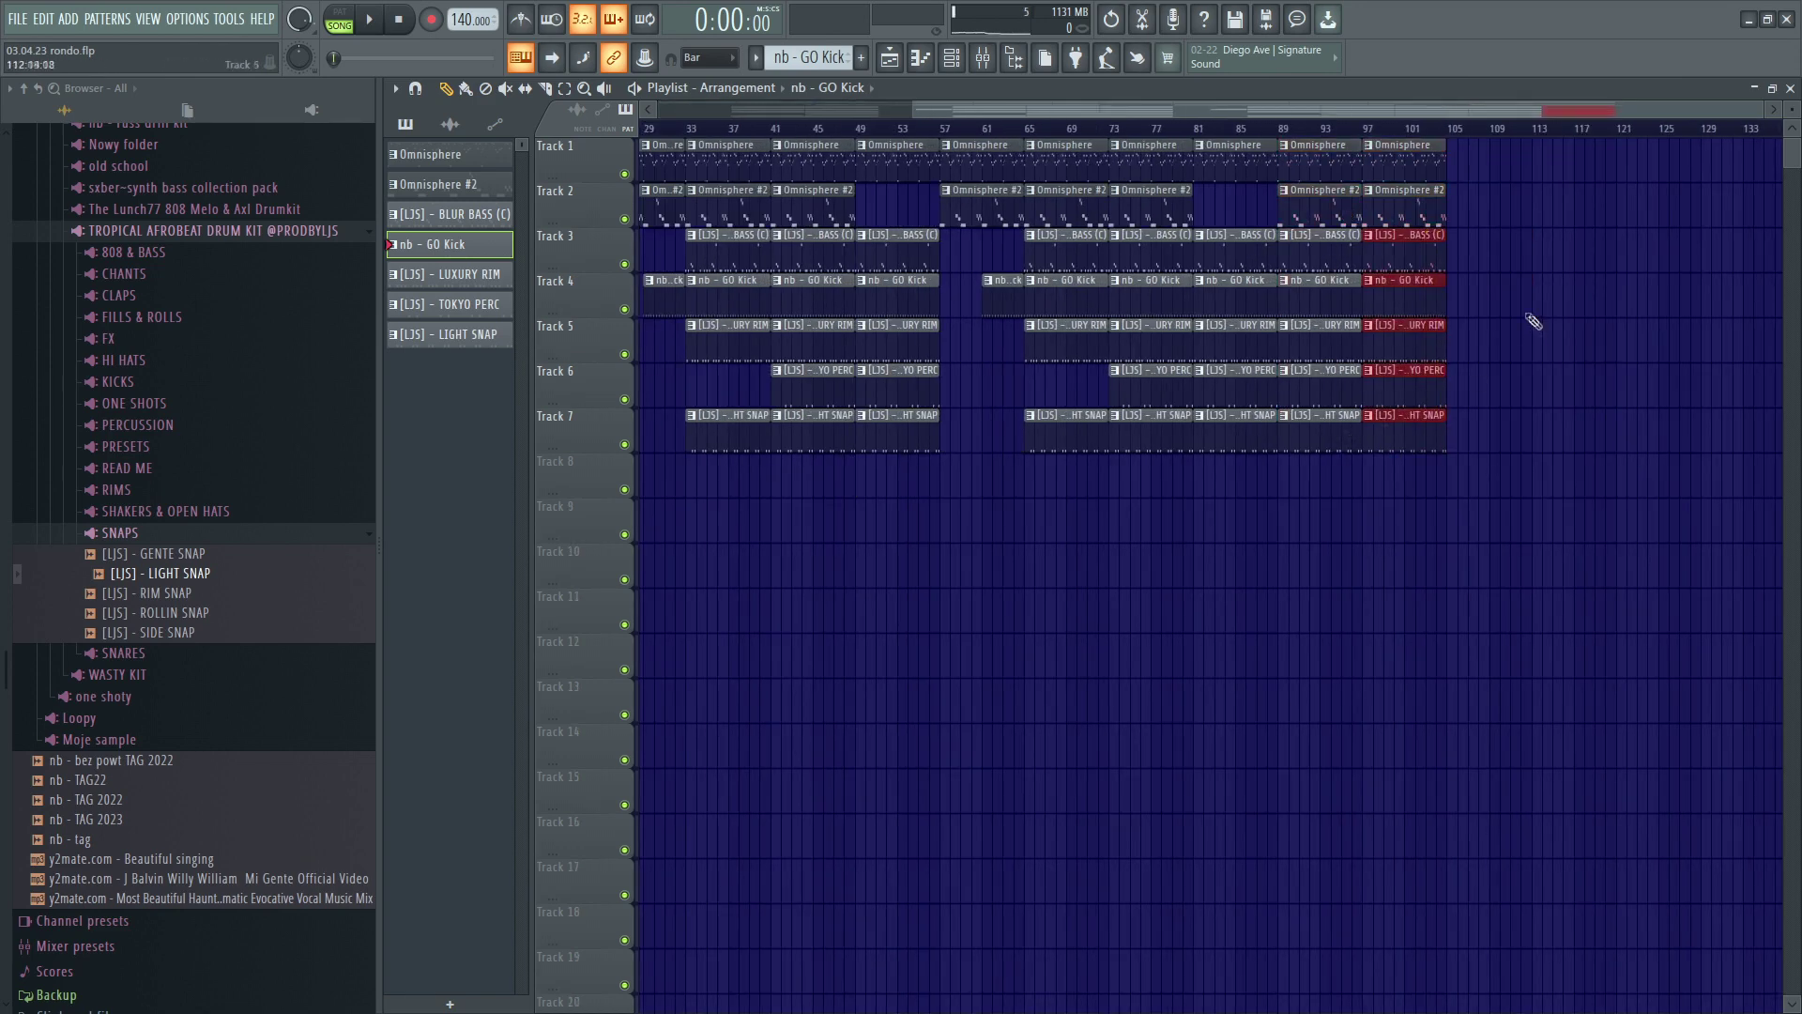
# Trim the final bass, kick, rim, perc and snap clips on Tracks 3–7 so they start at bar 99 instead of bar 97.
pyautogui.scroll(5, 1435, 255)
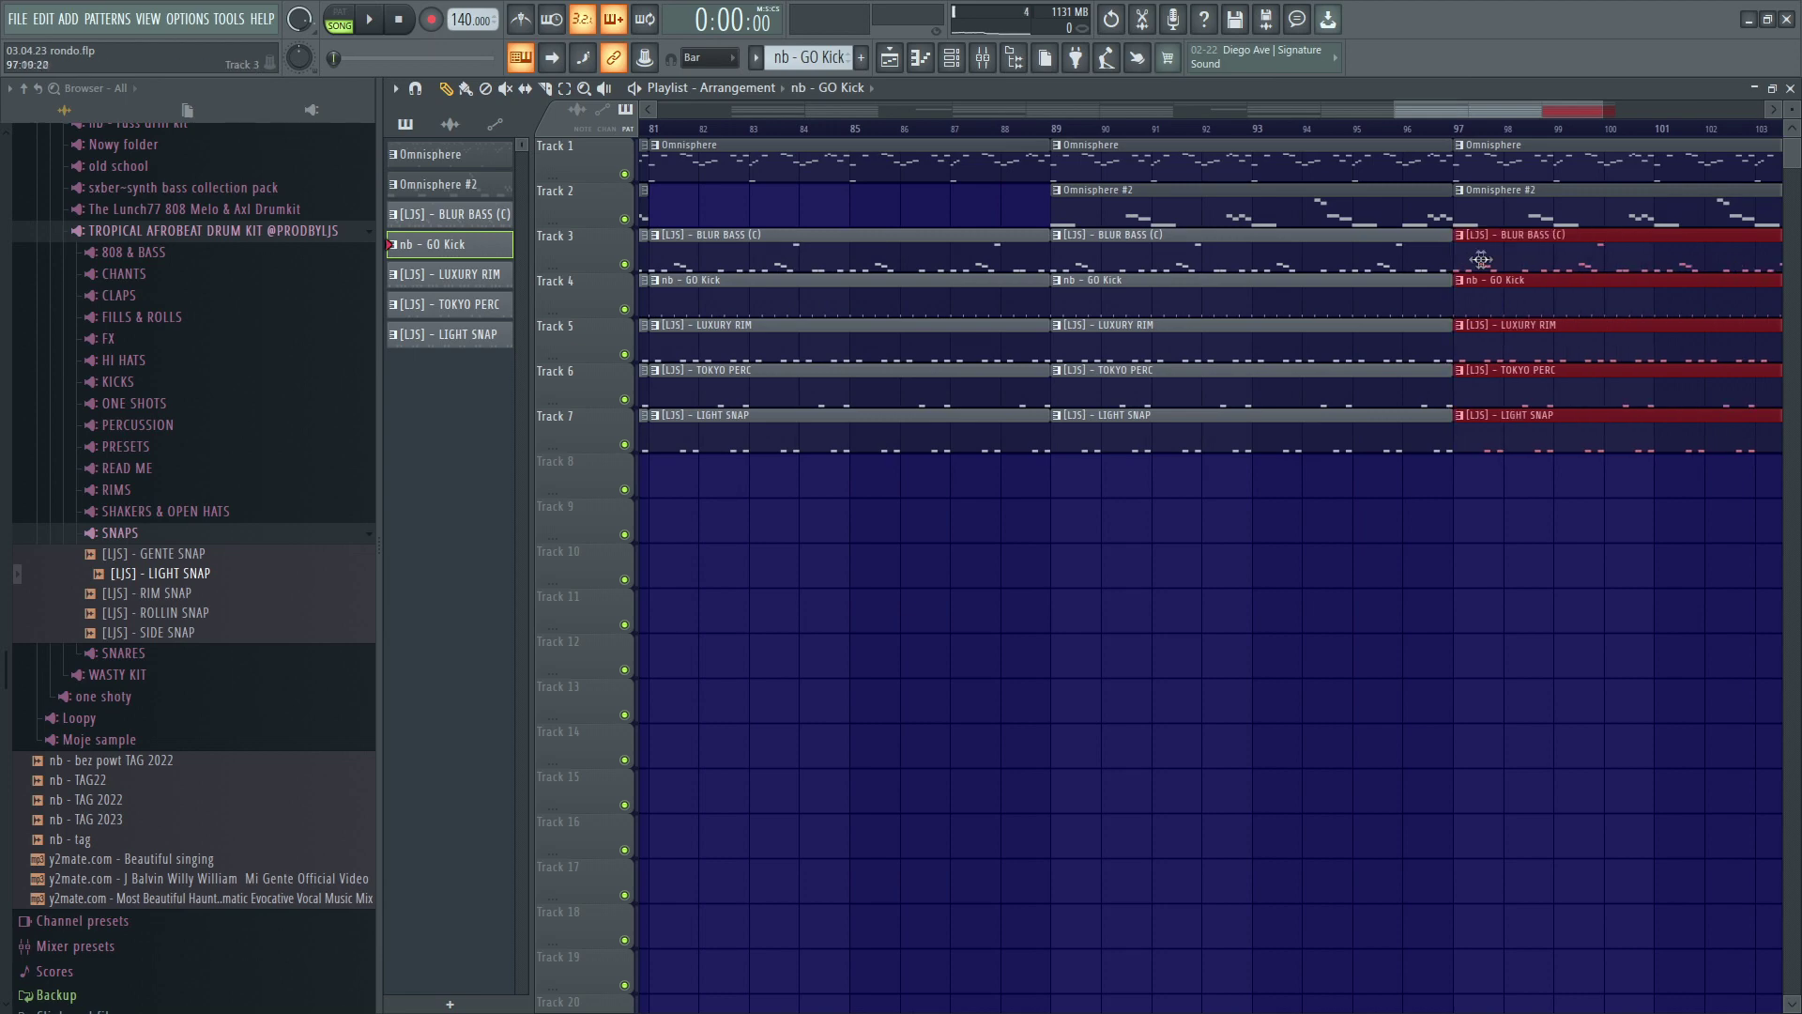
pyautogui.moveTo(1484, 116); pyautogui.dragTo(1566, 117)
pyautogui.scroll(-4, 1544, 261)
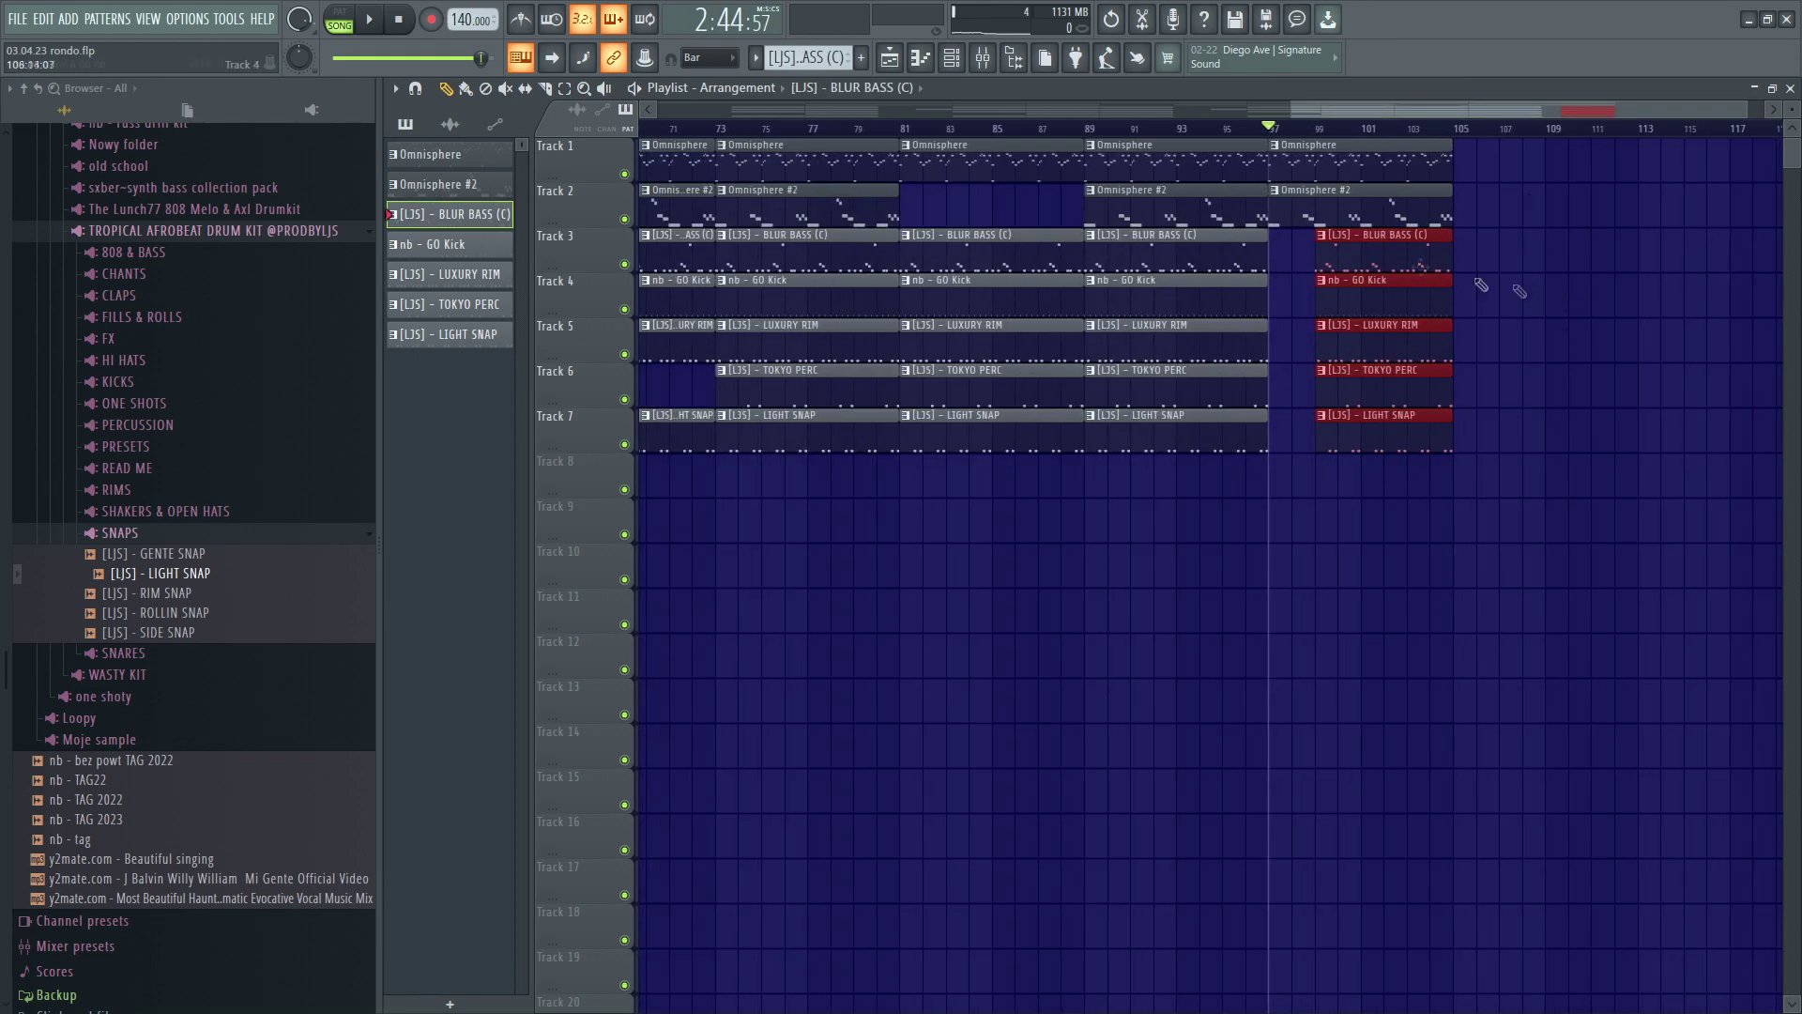
# Create an automation clip for the Master volume that fades out from about bar 99 to the end, and play back the ending.
pyautogui.click(1001, 63)
pyautogui.rightClick(465, 582)
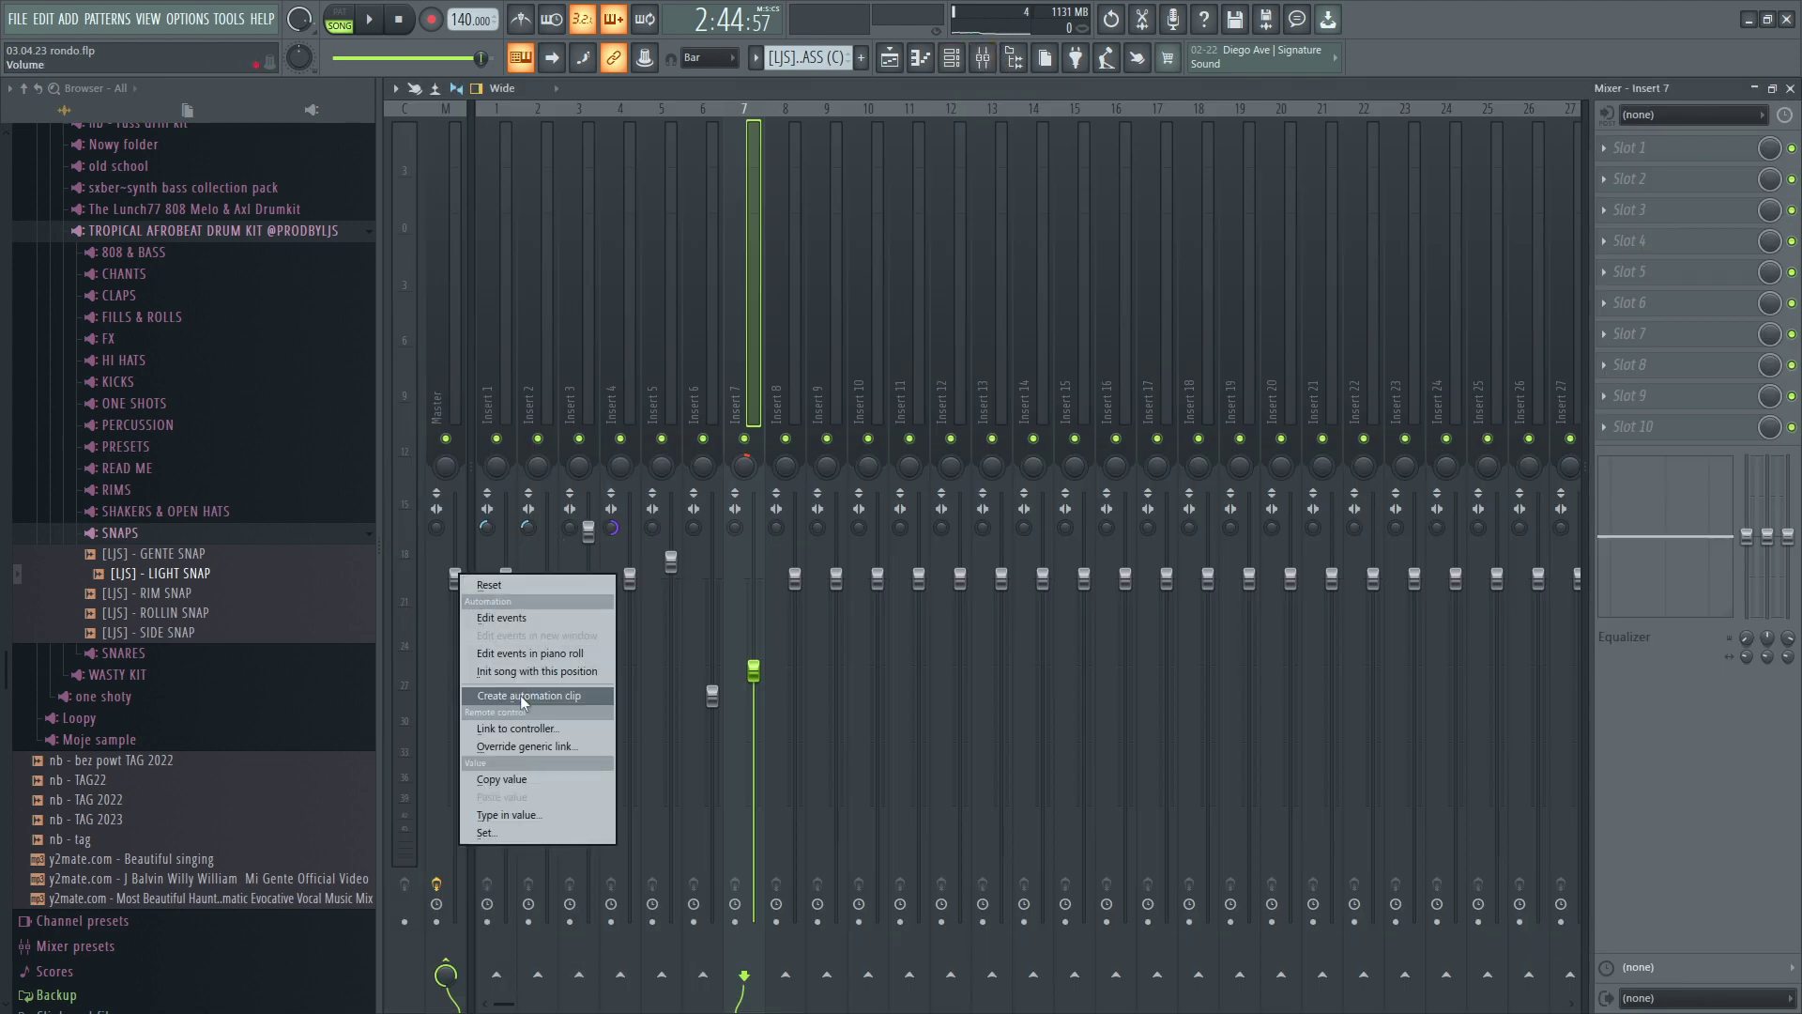
pyautogui.click(507, 697)
pyautogui.press('space')
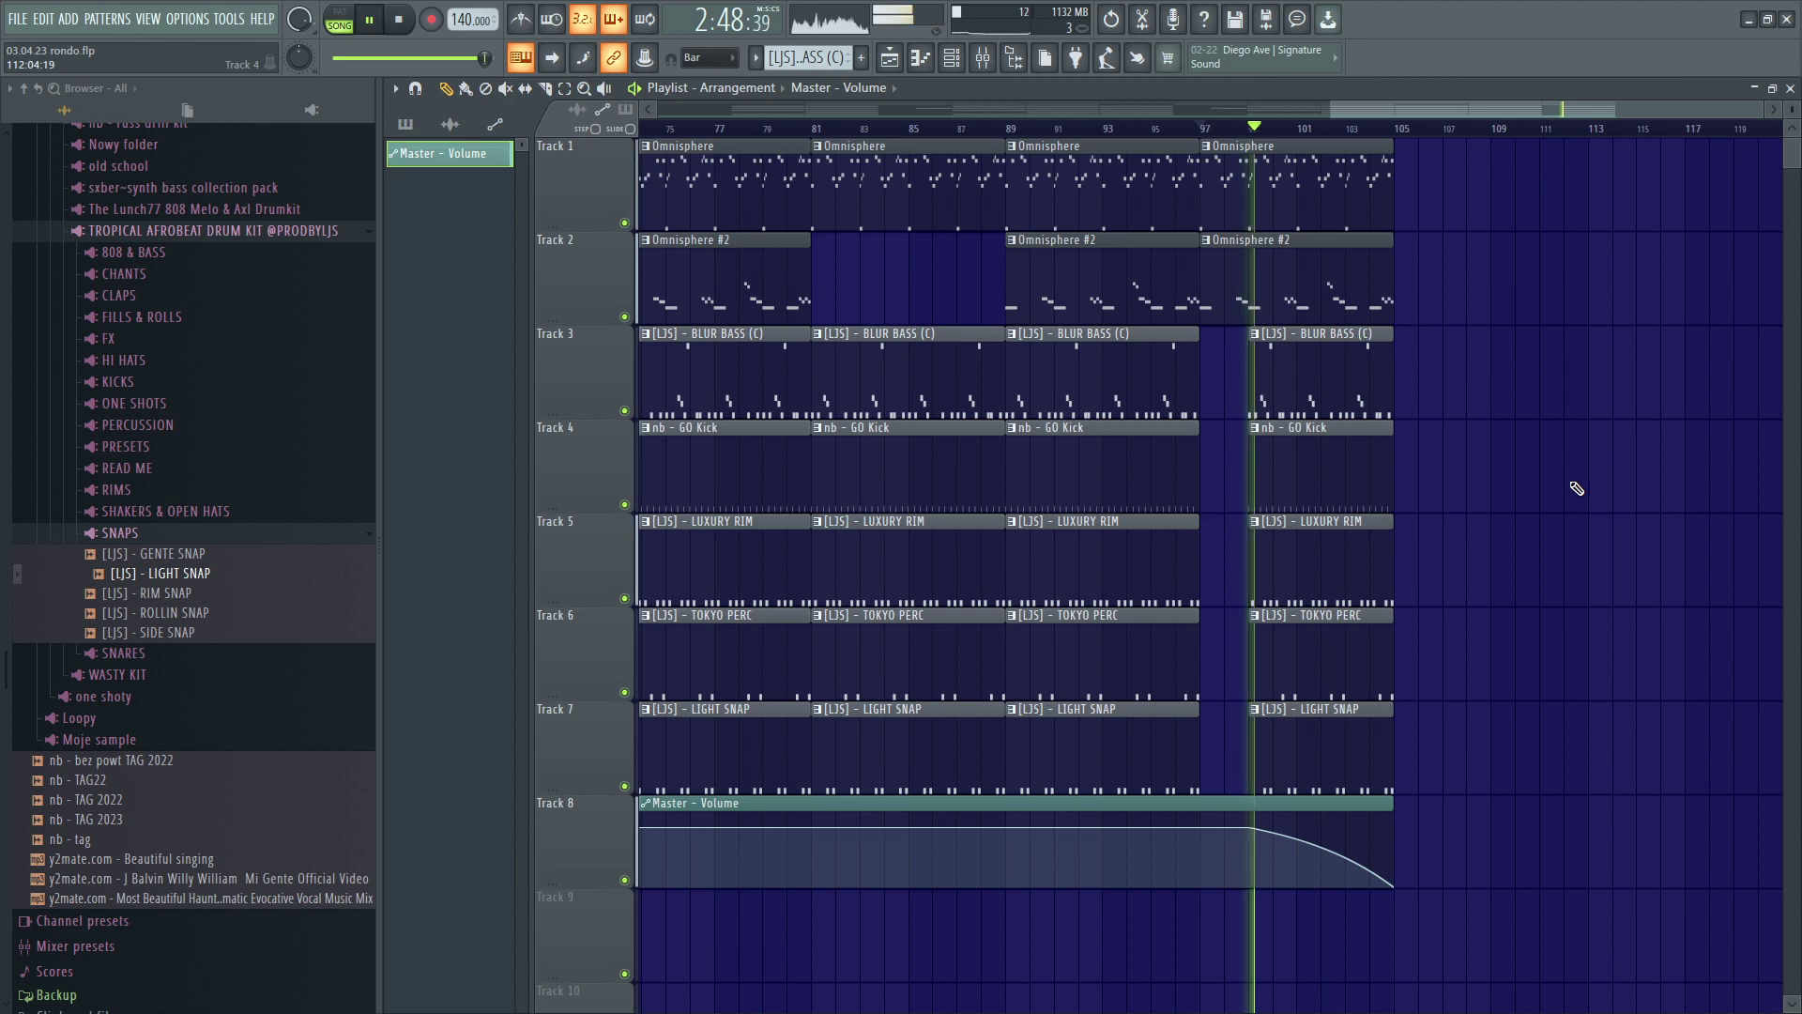
pyautogui.scroll(-2, 1577, 488)
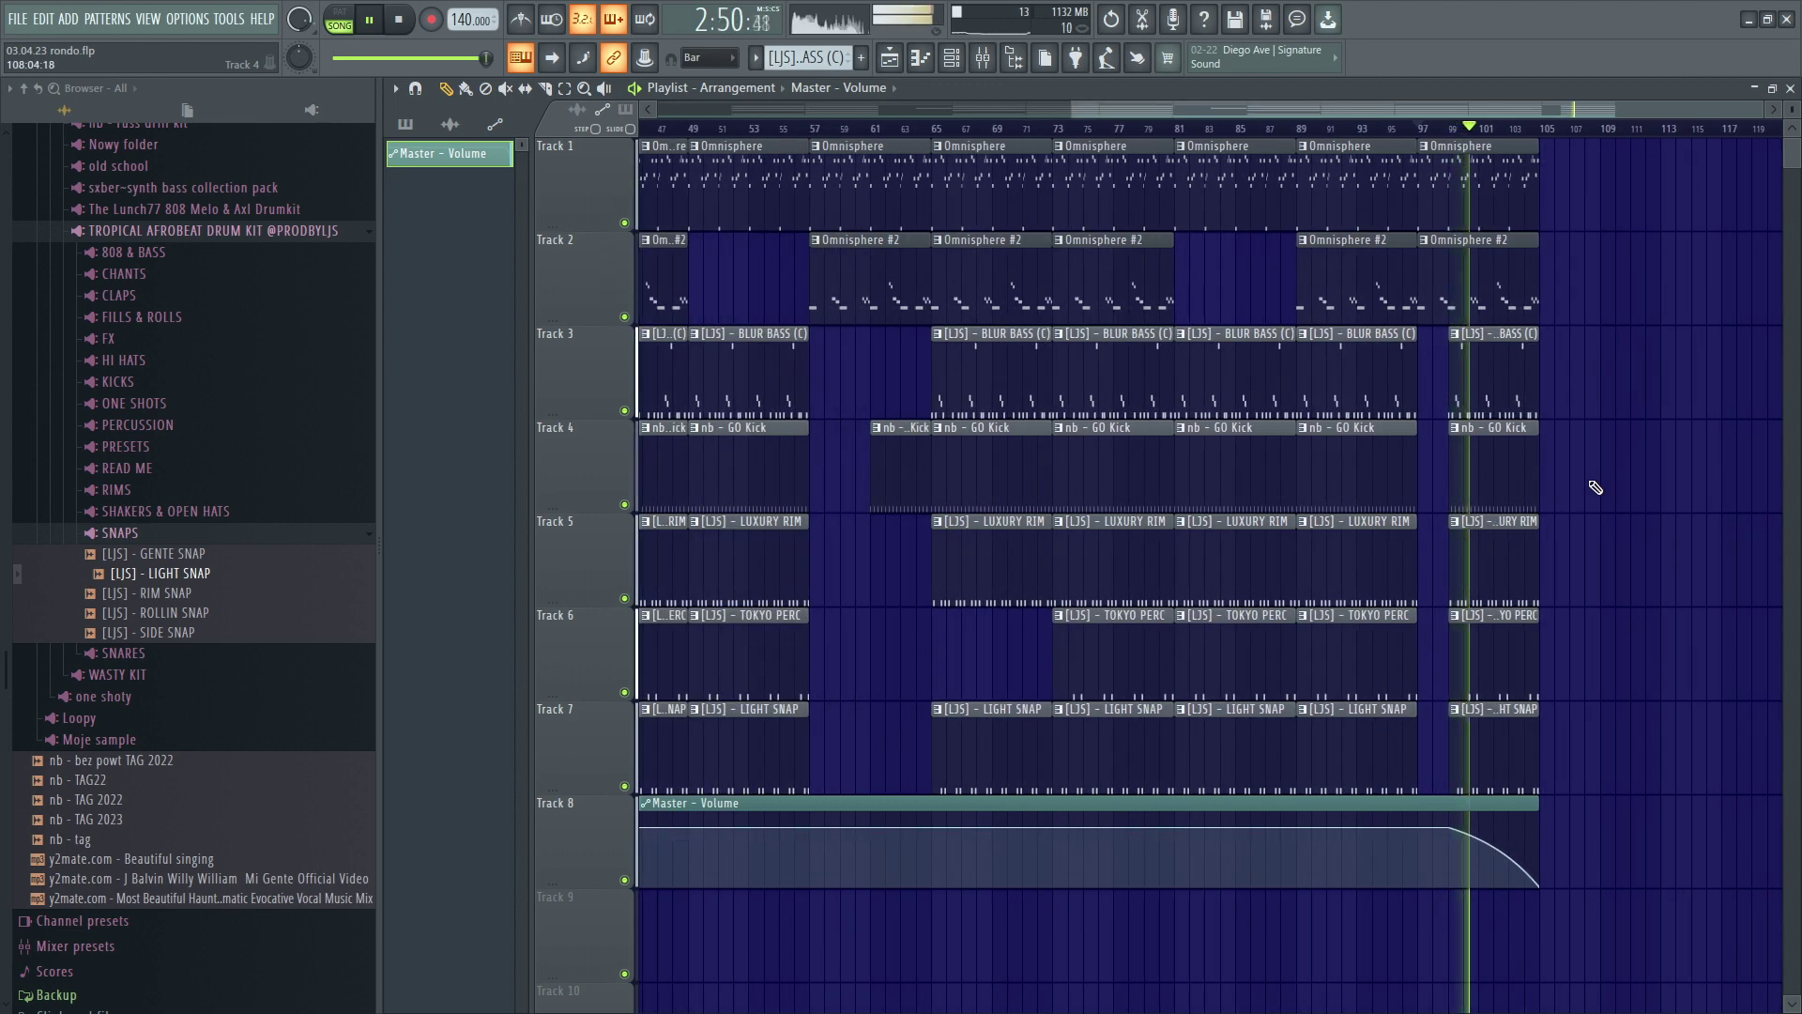